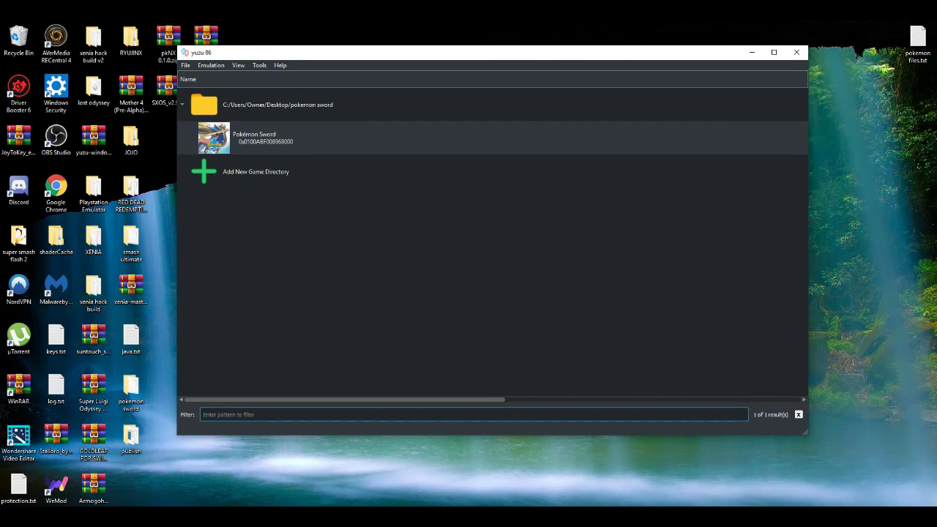
mouse_move(392, 53)
left_mouse_down()
mouse_move(412, 68)
mouse_move(385, 54)
mouse_move(402, 79)
mouse_move(390, 71)
left_mouse_up()
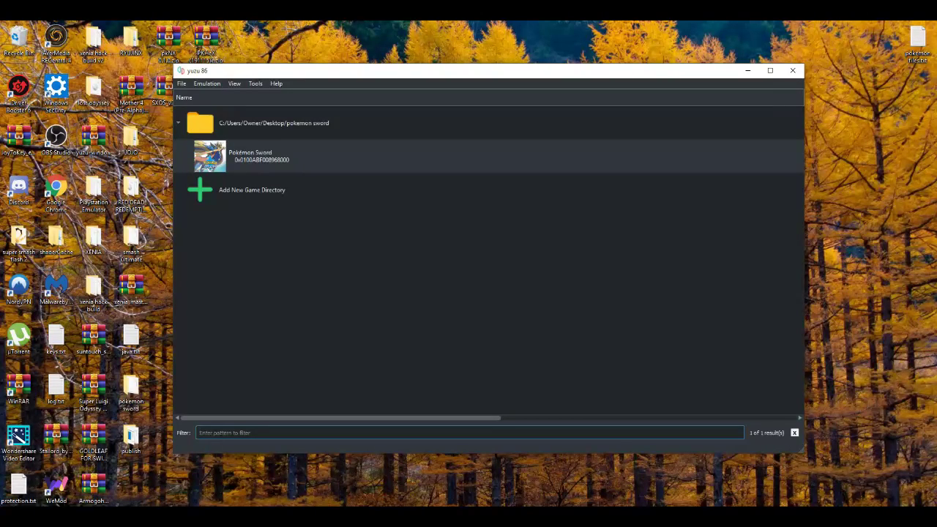
left_click_drag(389, 70, 407, 60)
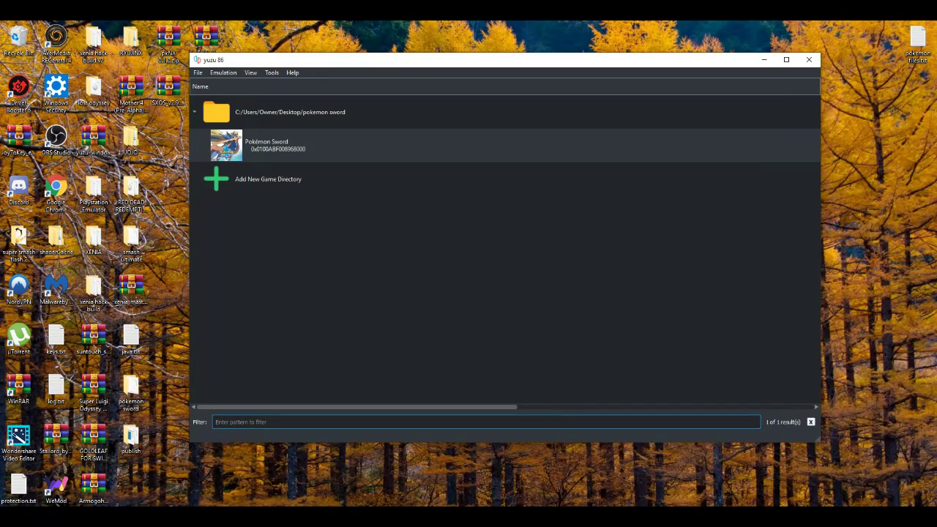
Enable disk shader cache, asynchronous GPU emulation and Force 30 FPS mode in the emulator's graphics configuration, and save the settings
left_click(223, 72)
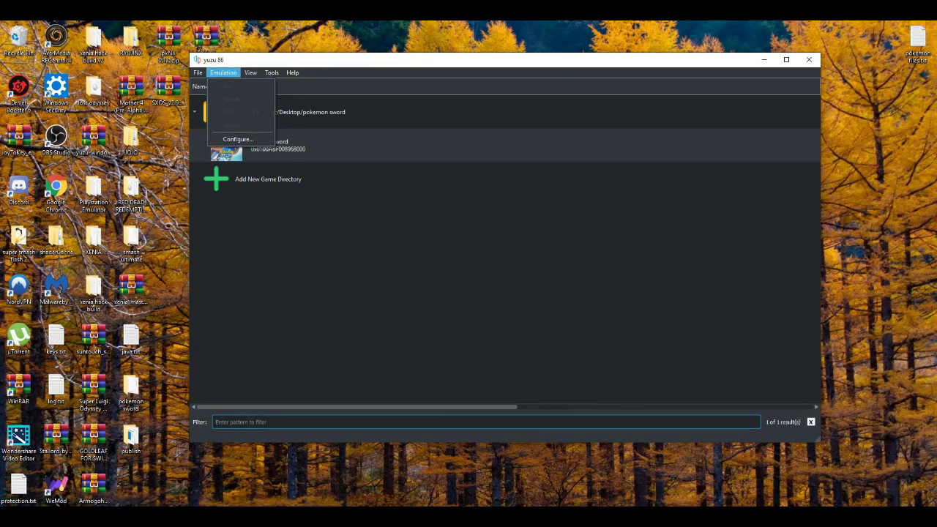
left_click(234, 137)
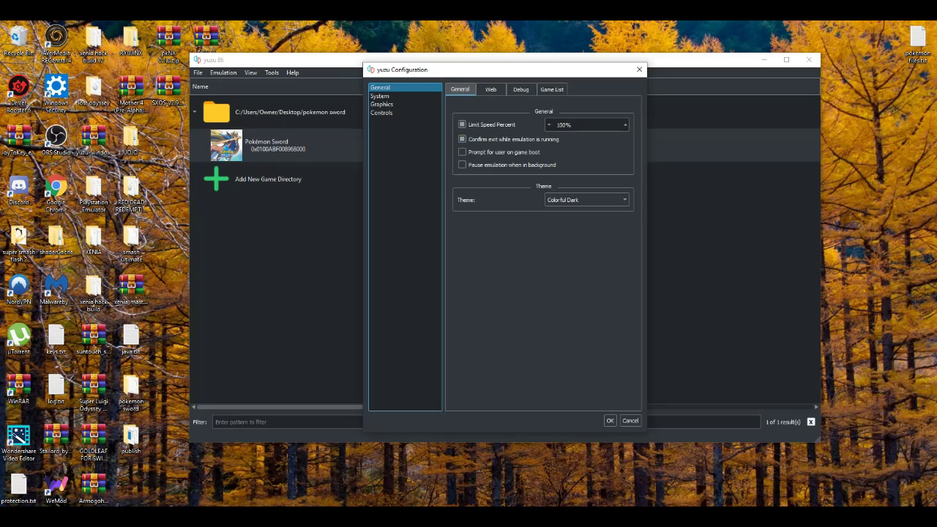
left_click(380, 96)
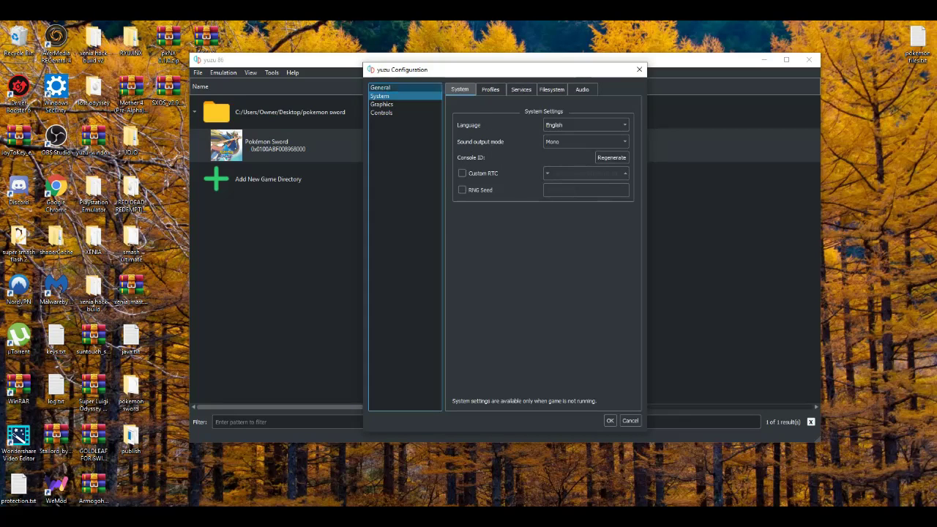
left_click(381, 104)
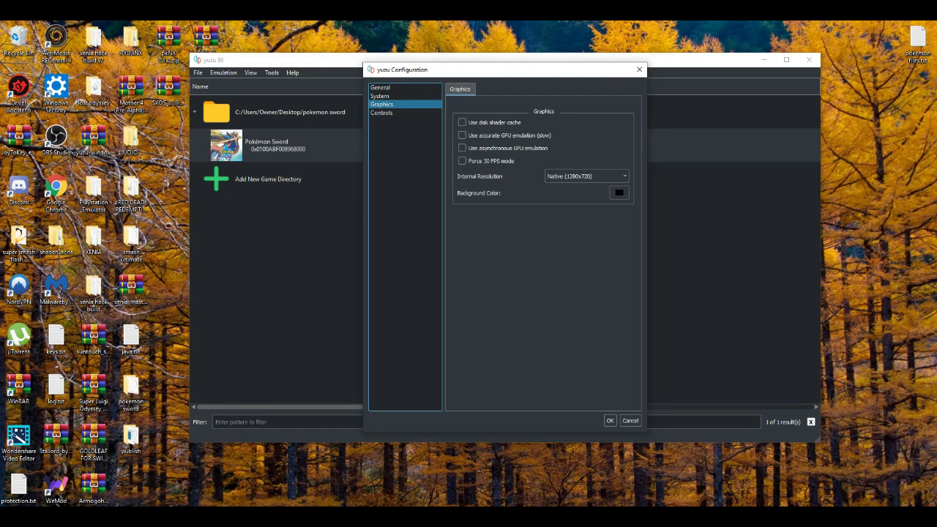
left_click(462, 123)
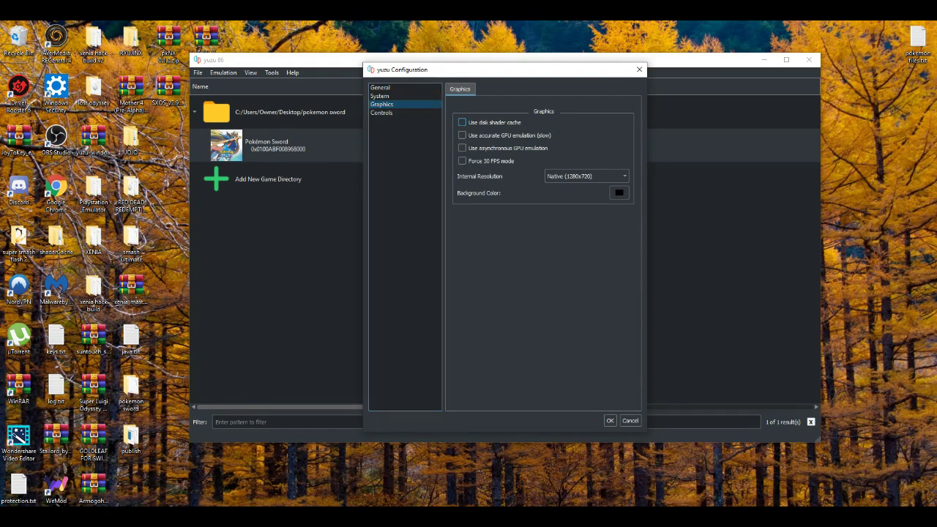
key("Tab")
key("Tab")
key("space")
key("Tab")
key("space")
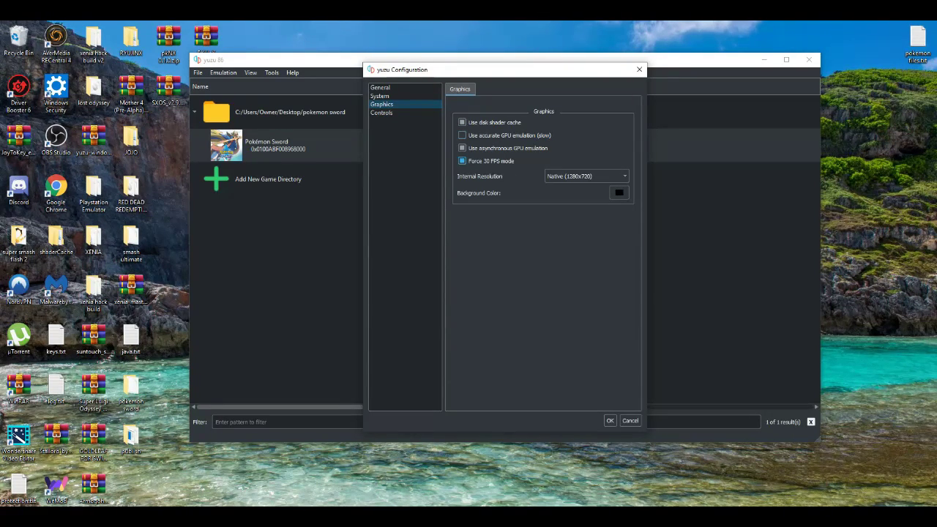
left_click(610, 421)
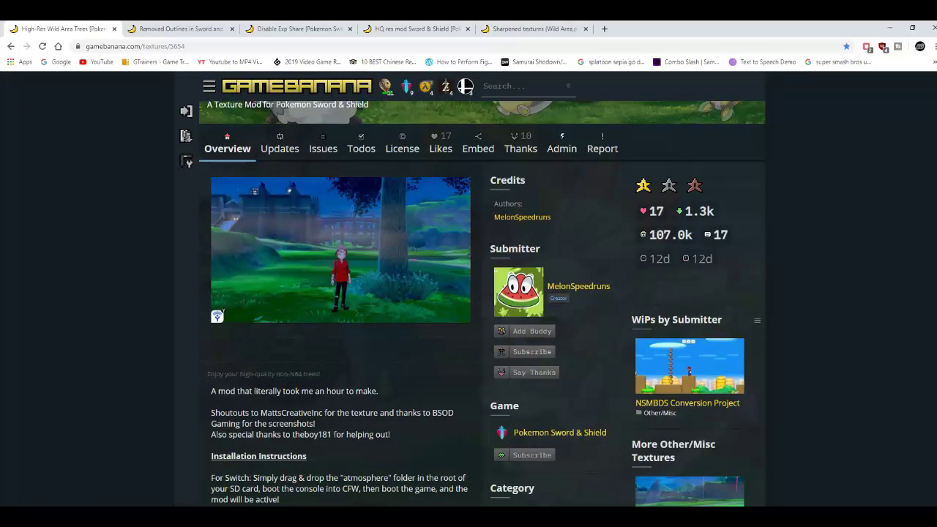
Switch to the GameBanana page in the browser and review the High-Res Wild Area Trees mod's description, installation instructions and files
scroll(483, 303, "down", 3)
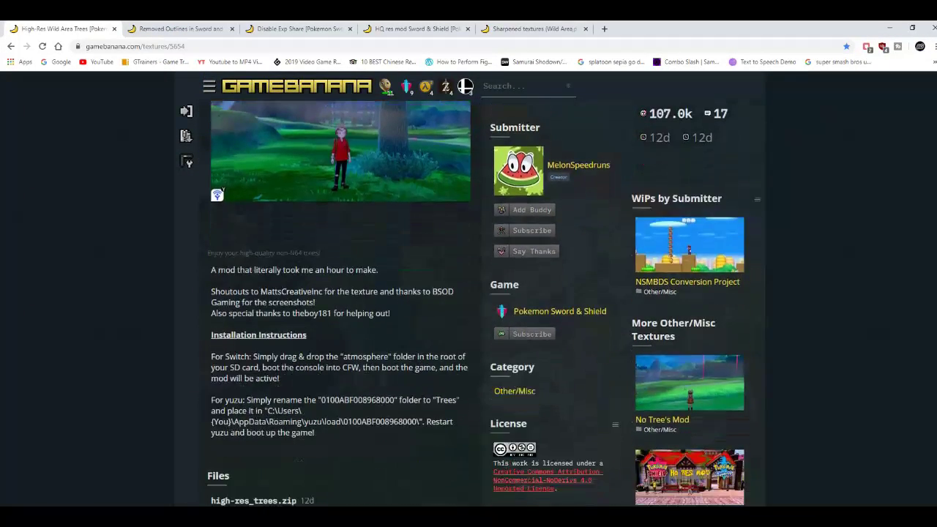
scroll(482, 303, "up", 4)
scroll(482, 303, "down", 2)
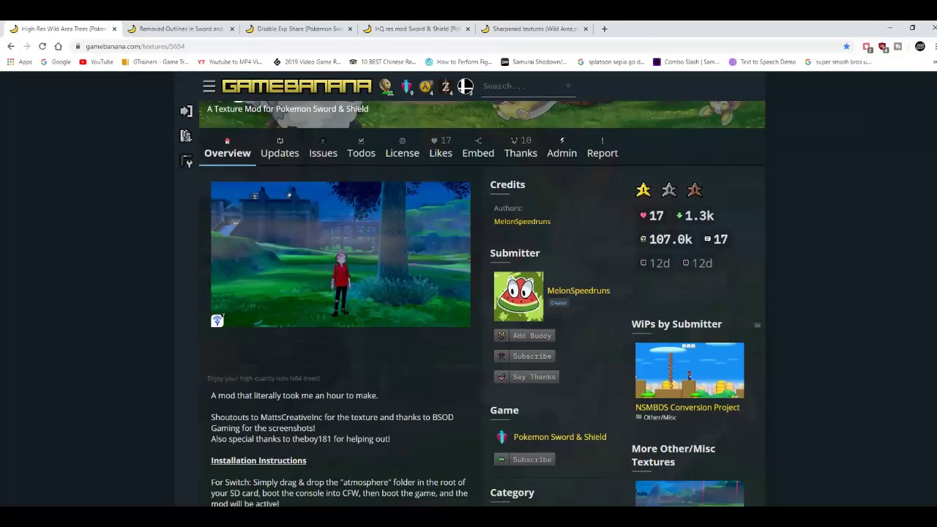
scroll(482, 303, "down", 5)
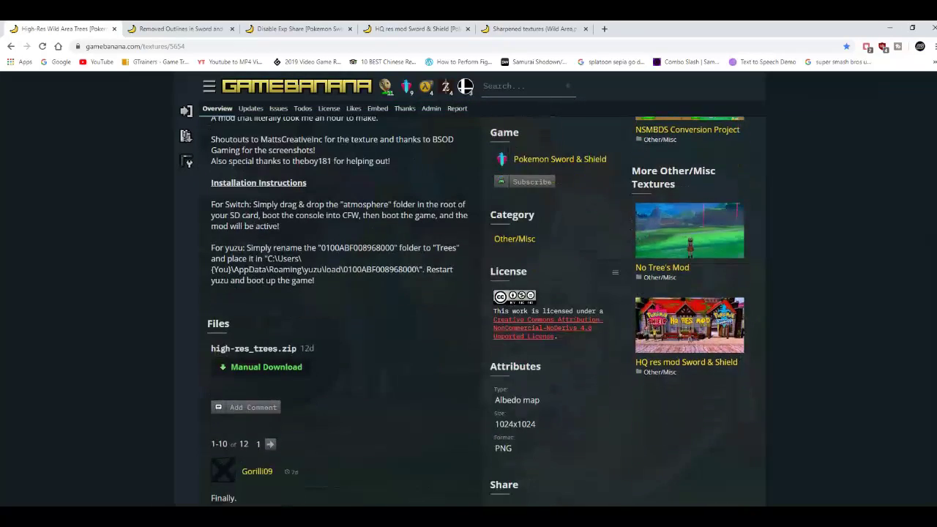
scroll(482, 303, "up", 2)
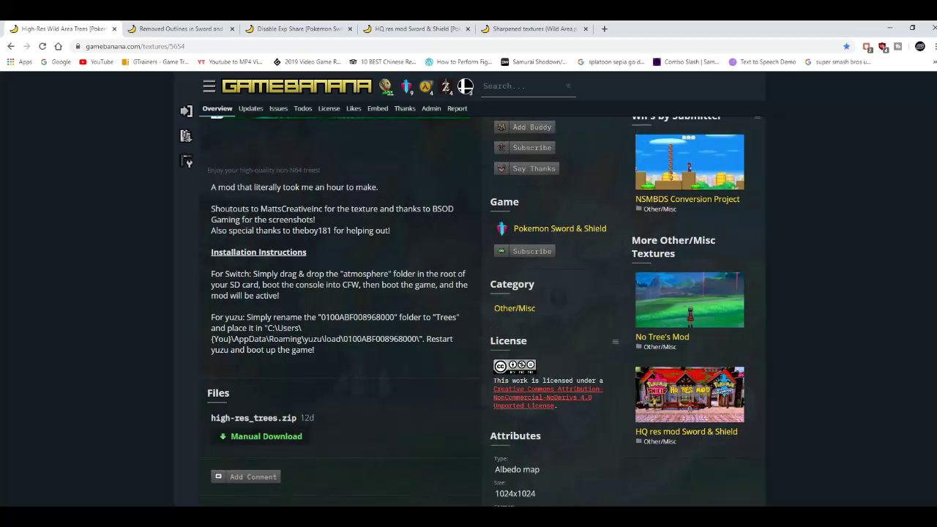
Look through the open mod pages for Removed Outlines, Disable Exp Share, HQ res mod and Sharpened textures
key("ctrl+Tab")
key("ctrl+Tab")
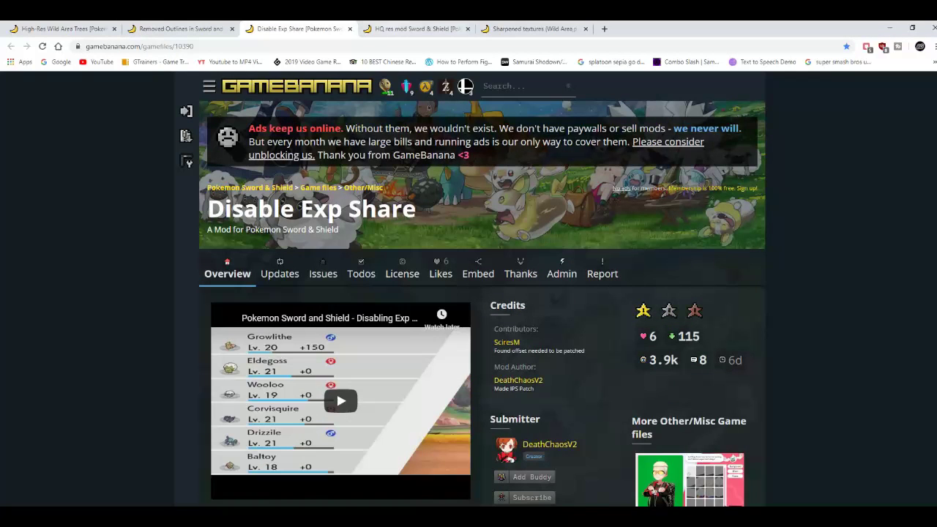
key("ctrl+Tab")
key("ctrl+Tab")
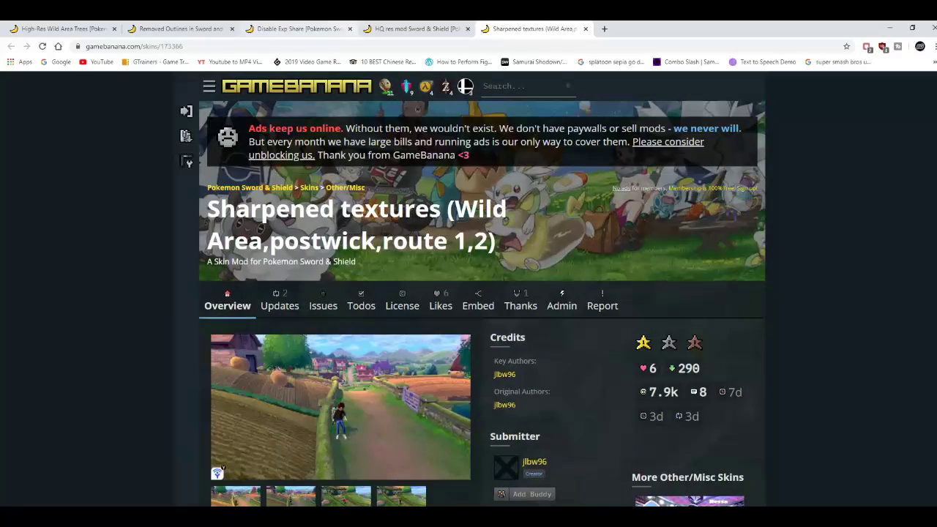
left_click(328, 29)
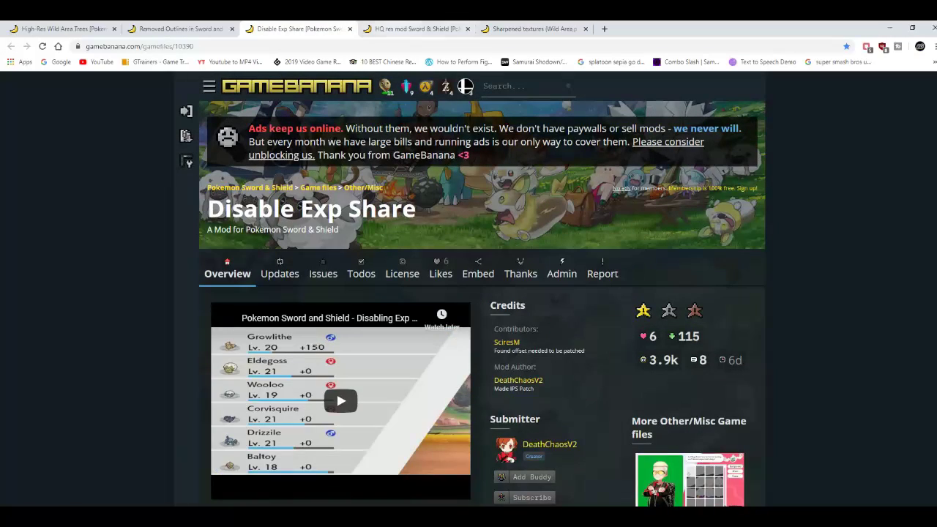
key("ctrl+Tab")
key("ctrl+shift+Tab")
key("ctrl+shift+Tab")
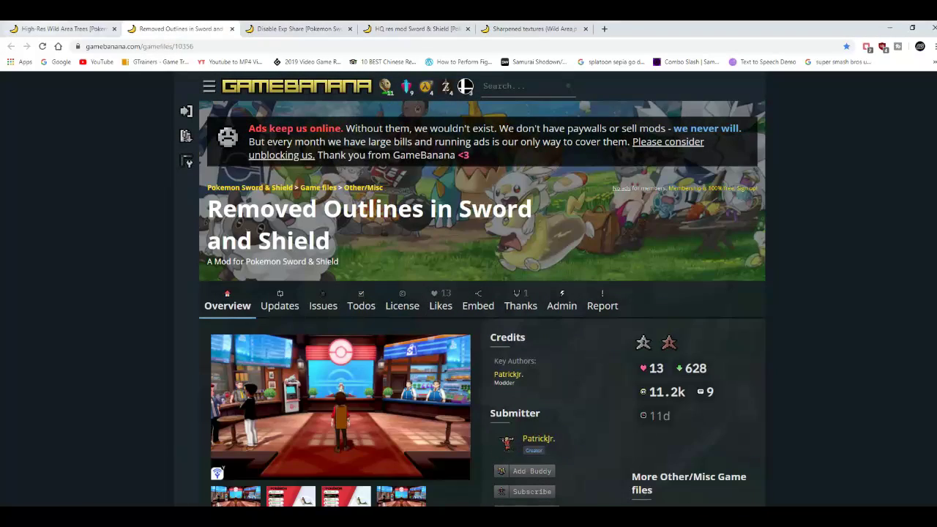
key("ctrl+shift+Tab")
key("ctrl+Tab")
key("ctrl+Tab")
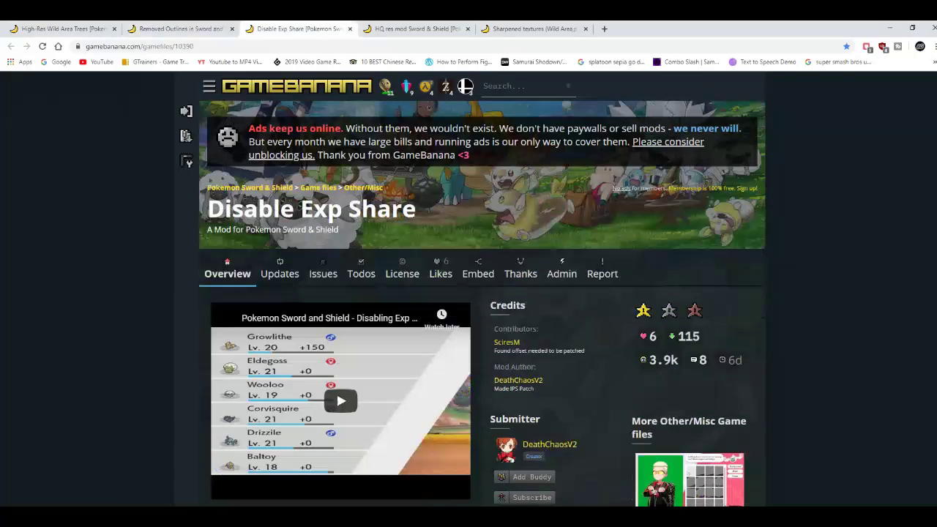
key("ctrl+Tab")
key("ctrl+Tab")
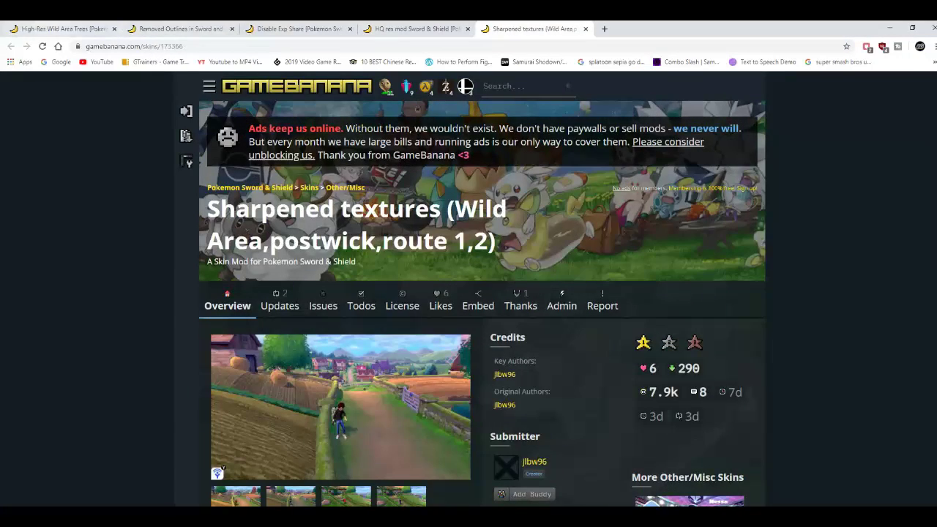
key("ctrl+Tab")
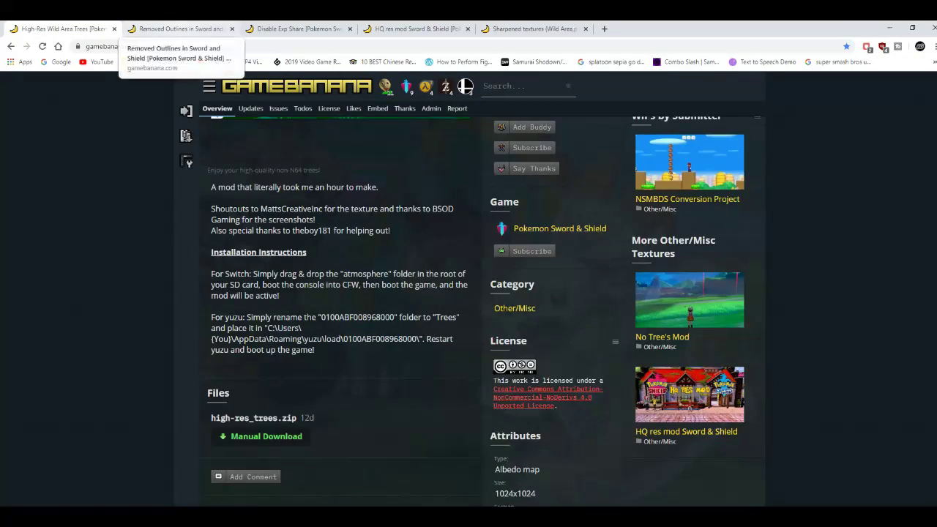
left_click(180, 29)
left_click(297, 28)
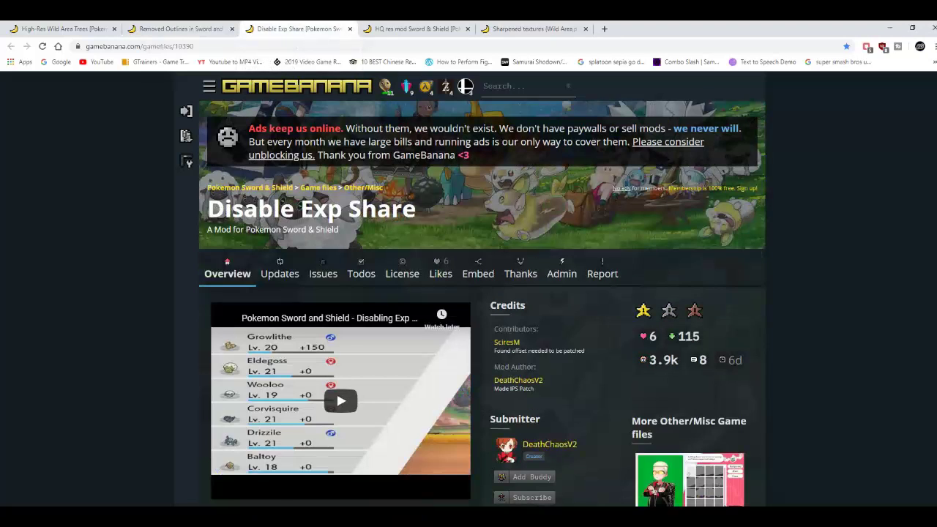
Examine the preview images of the HQ res mod Sword & Shield and Sharpened textures mods
left_click(414, 29)
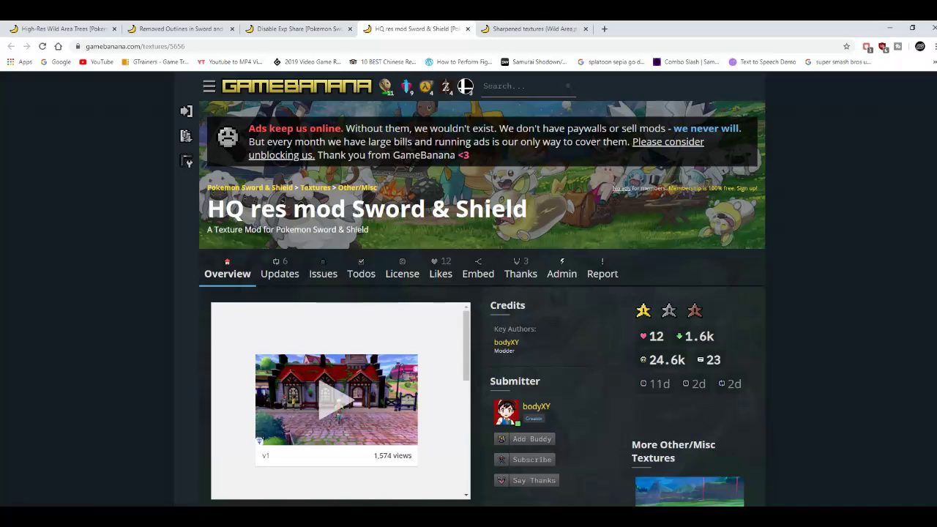
scroll(482, 293, "down", 3)
scroll(482, 293, "down", 2)
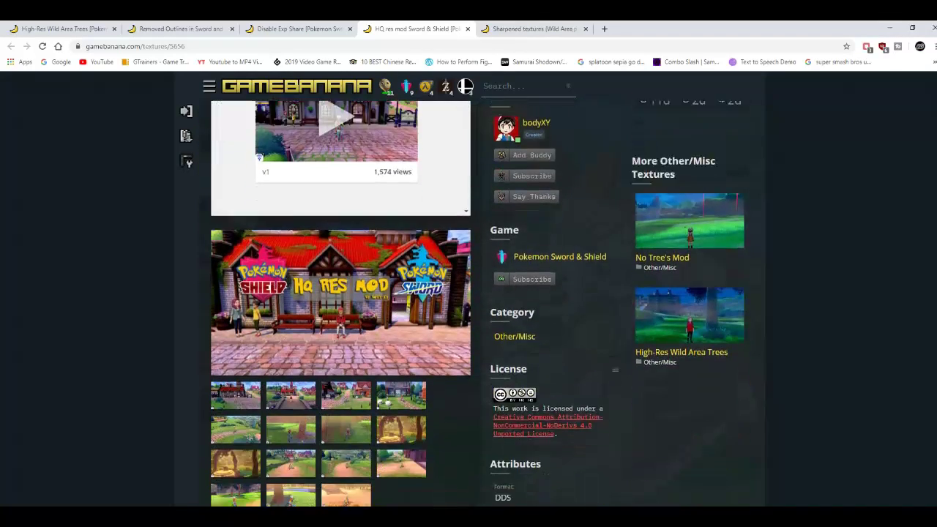
key("ctrl+Tab")
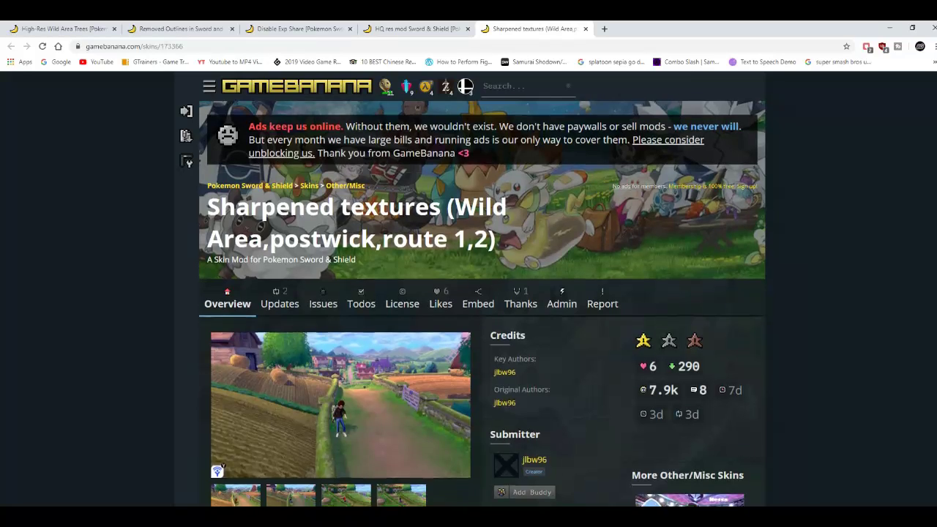
scroll(483, 303, "down", 1)
scroll(483, 303, "down", 1)
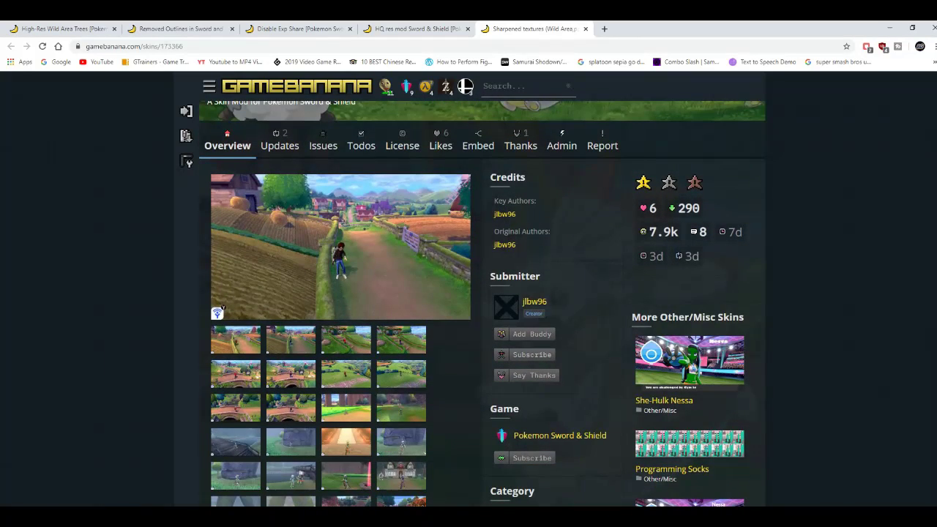
scroll(482, 303, "down", 1)
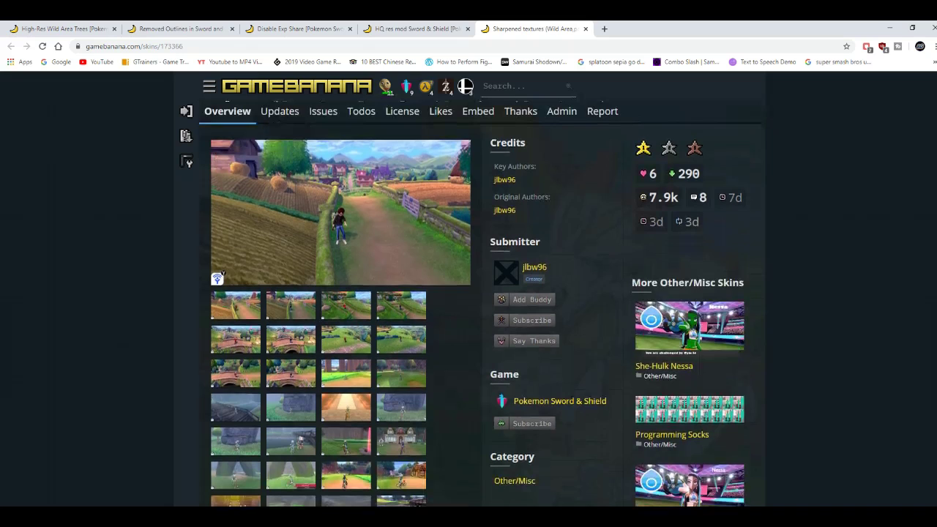
scroll(482, 303, "down", 1)
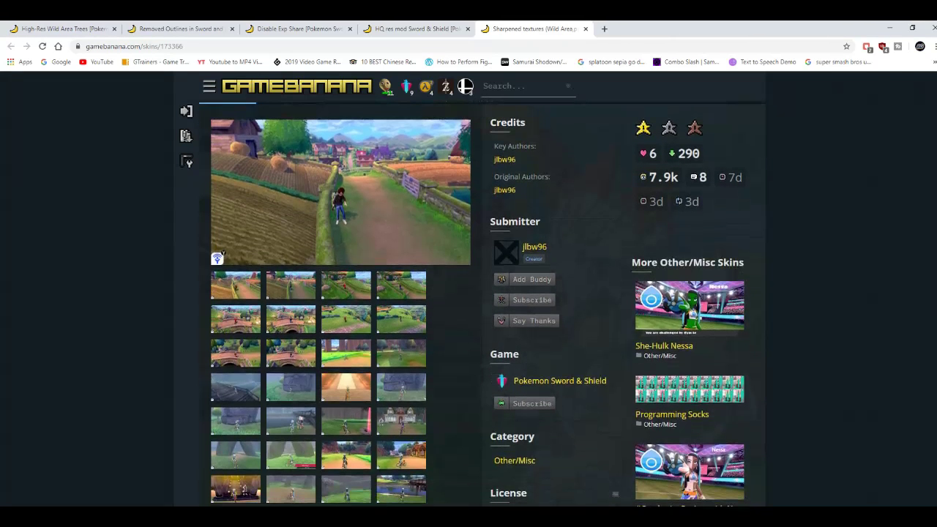
left_click(421, 29)
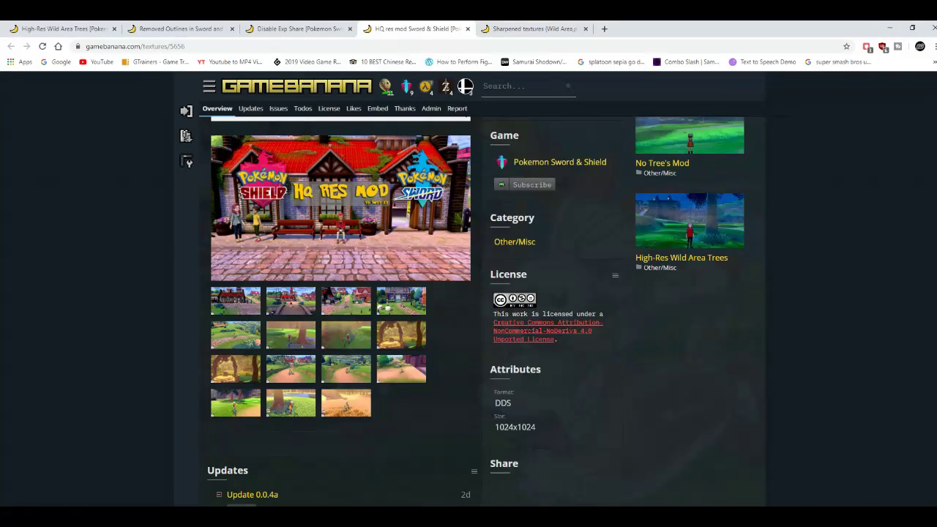
left_click(301, 29)
key("ctrl+Page_Down")
key("ctrl+Page_Down")
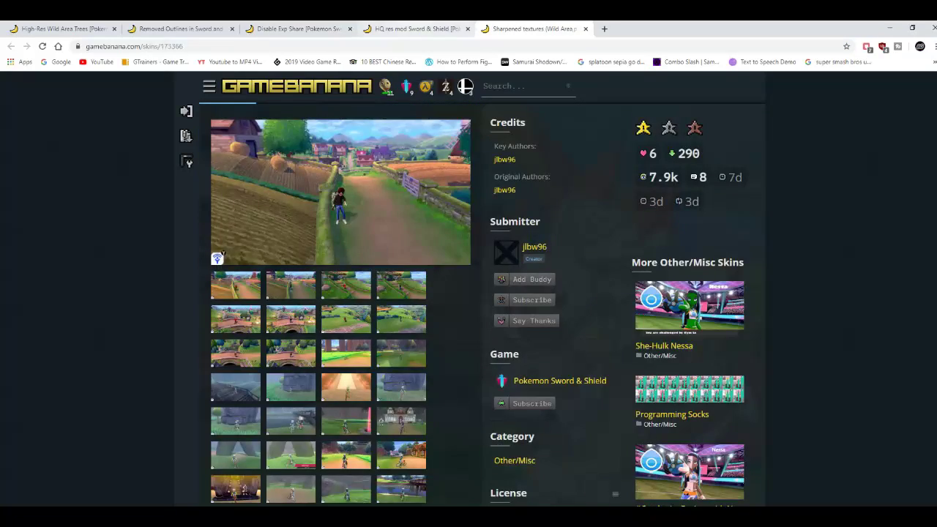
key("ctrl+Page_Up")
key("ctrl+Page_Up")
key("ctrl+Page_Up")
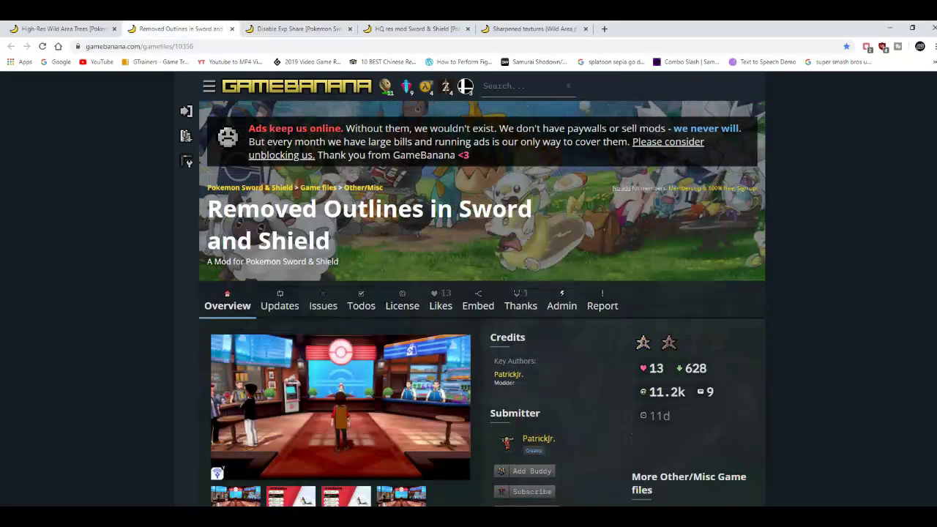
Download high-res_trees.zip from the High-Res Wild Area Trees mod page and place the archive on the desktop
key("ctrl+Page_Up")
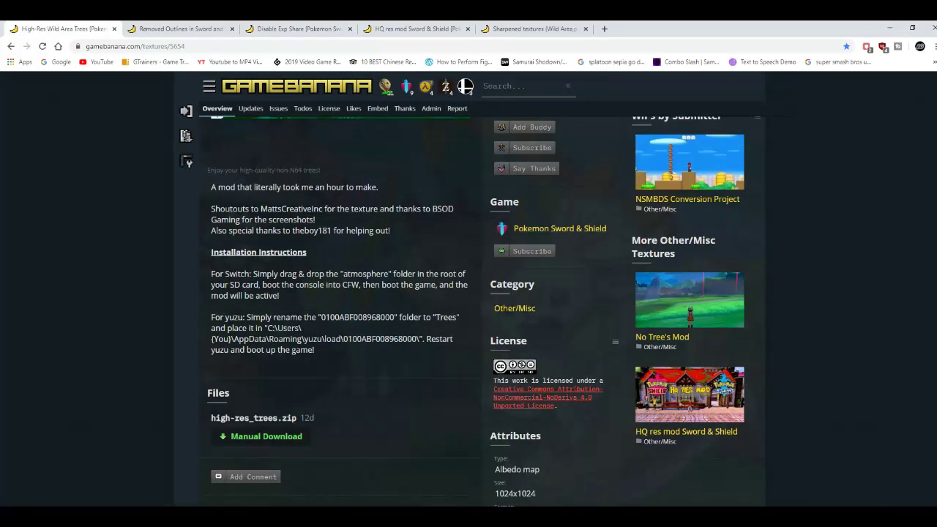
scroll(469, 310, "down", 2)
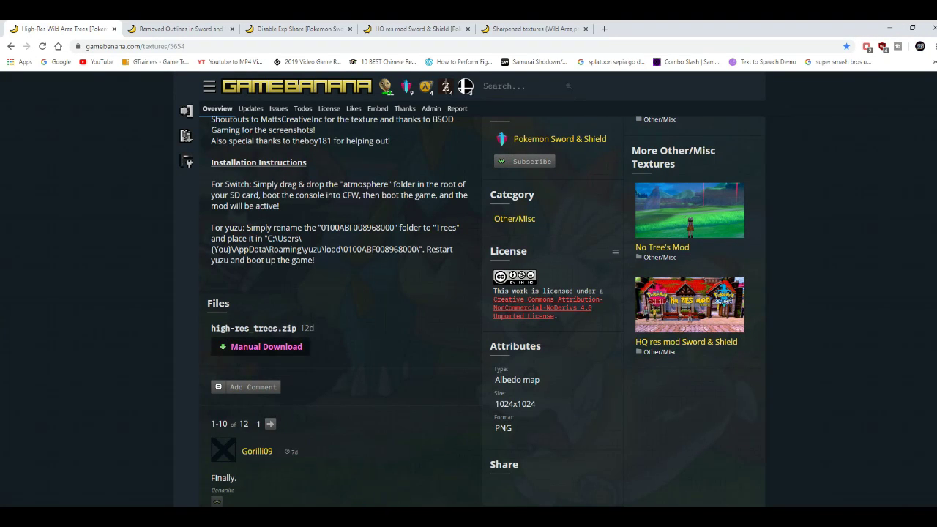
left_click(266, 346)
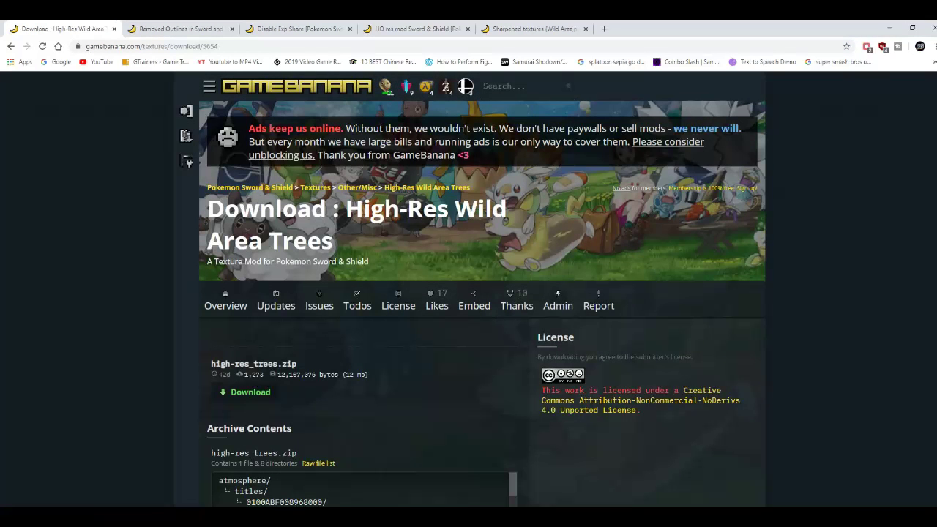
scroll(249, 283, "down", 2)
left_click(249, 283)
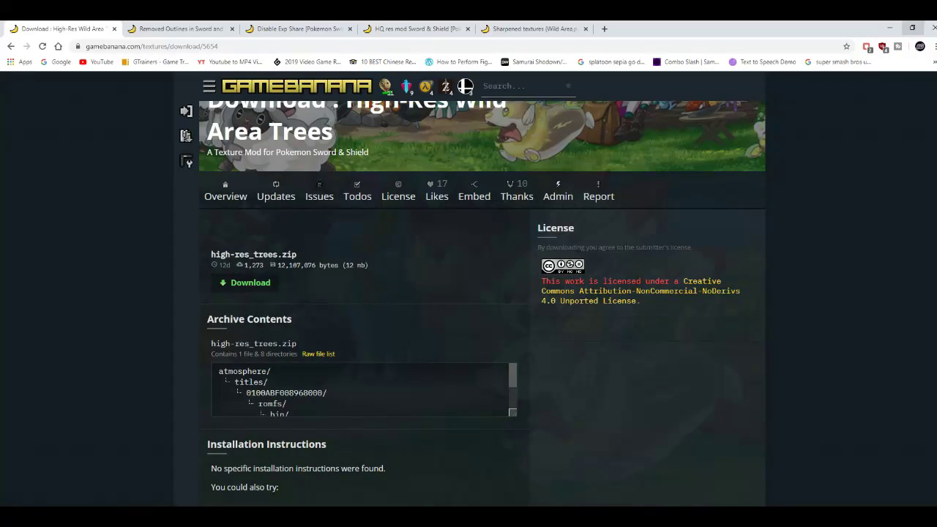
left_click(912, 28)
left_click_drag(353, 417, 206, 487)
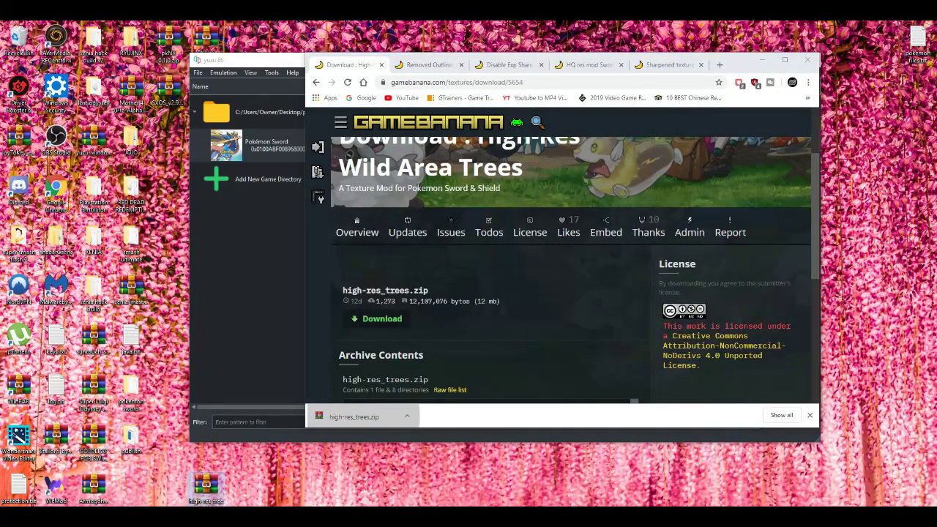
Open high-res_trees.zip from the desktop in WinRAR and browse to the 0100ABF008968000 folder inside atmosphere\titles
left_click(809, 415)
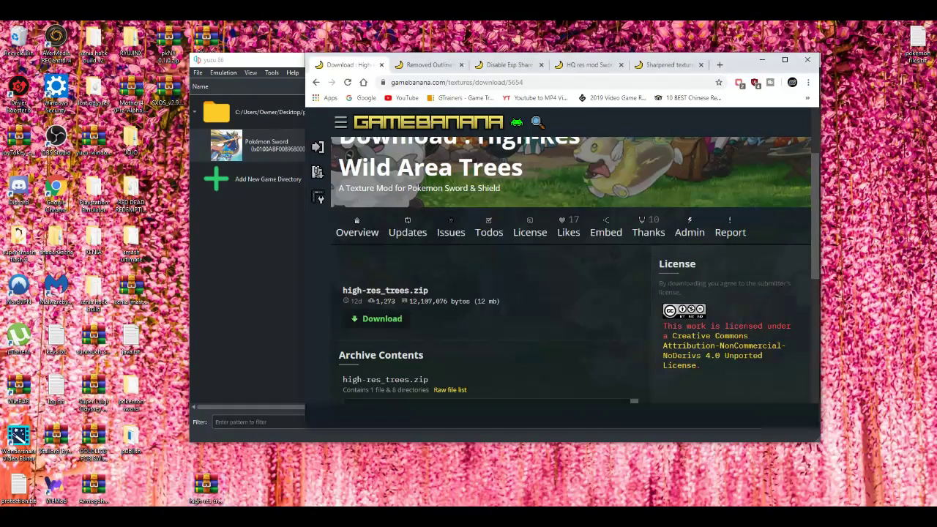
left_click(763, 59)
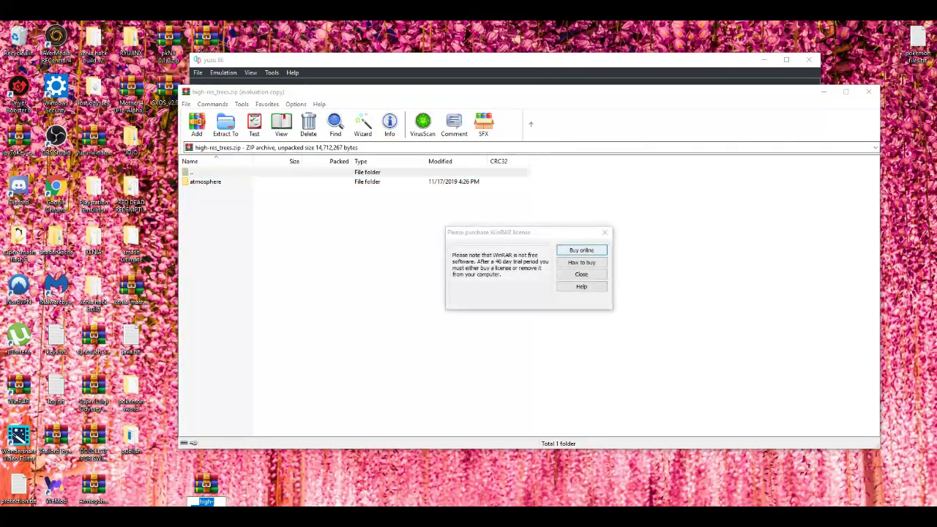
left_click(581, 274)
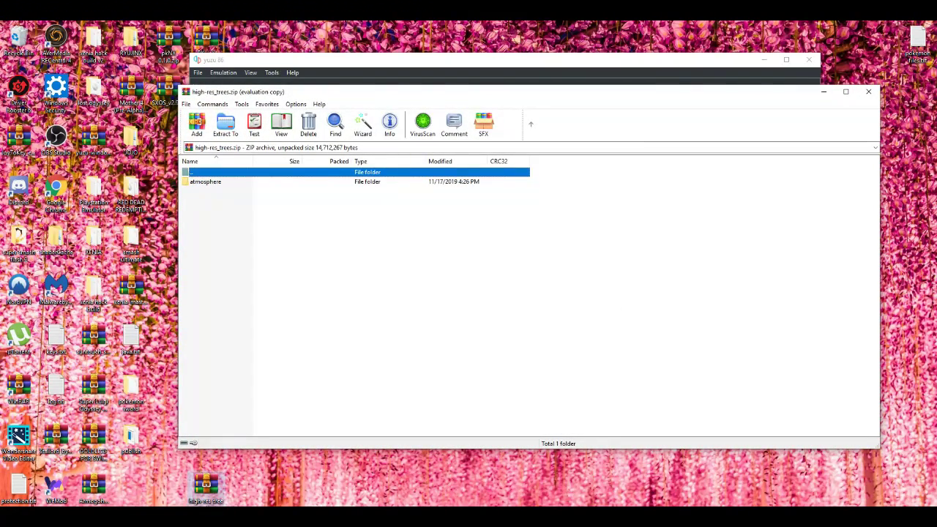
left_click_drag(724, 92, 742, 177)
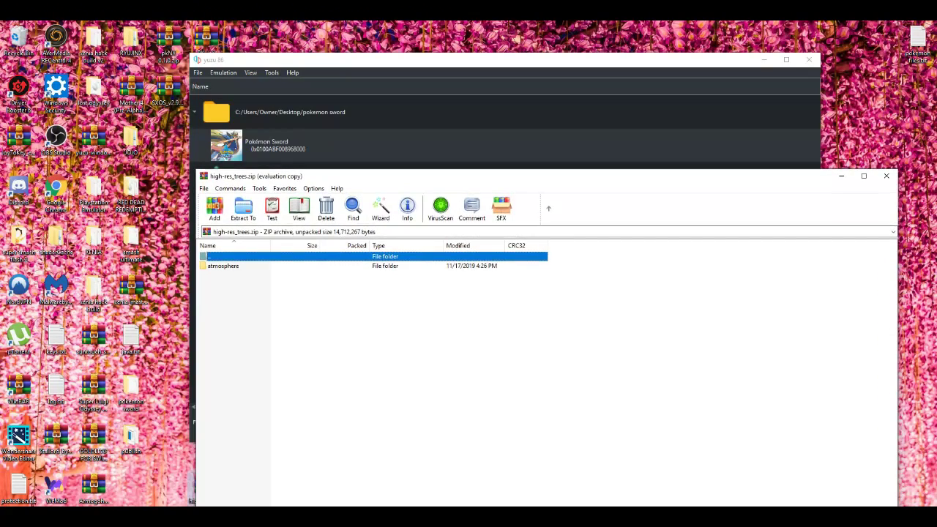
key("Down")
key("Return")
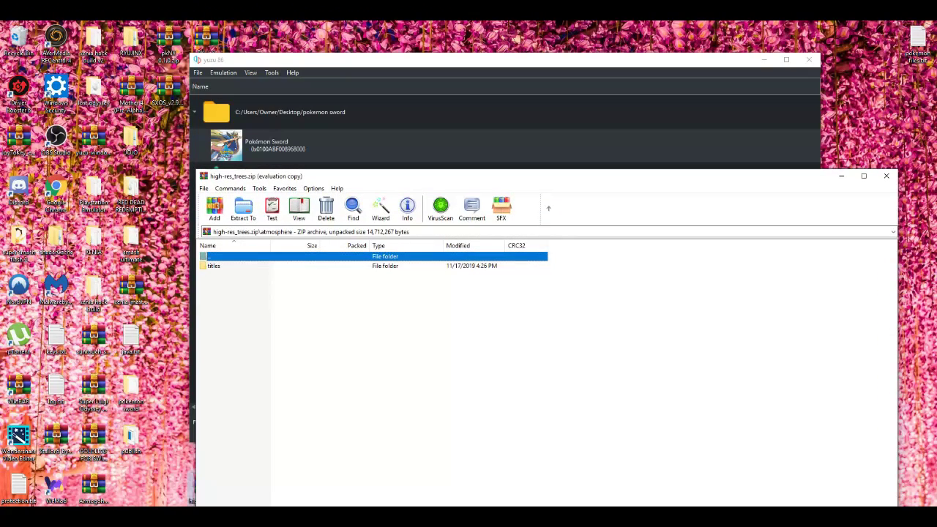
key("Down")
key("Return")
key("Down")
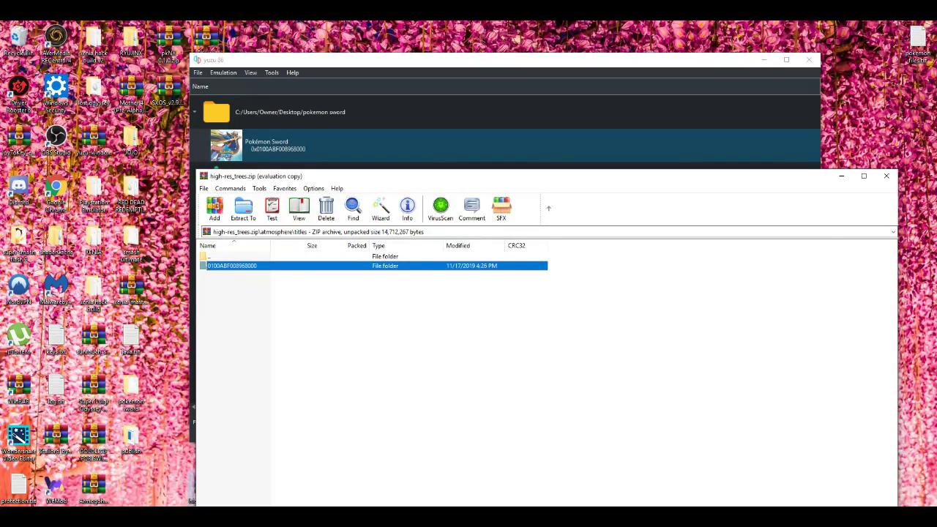
Open Pokémon Sword's mod data folder from yuzu and extract the archive's 0100ABF008968000 folder into it
left_click(505, 145)
right_click(473, 150)
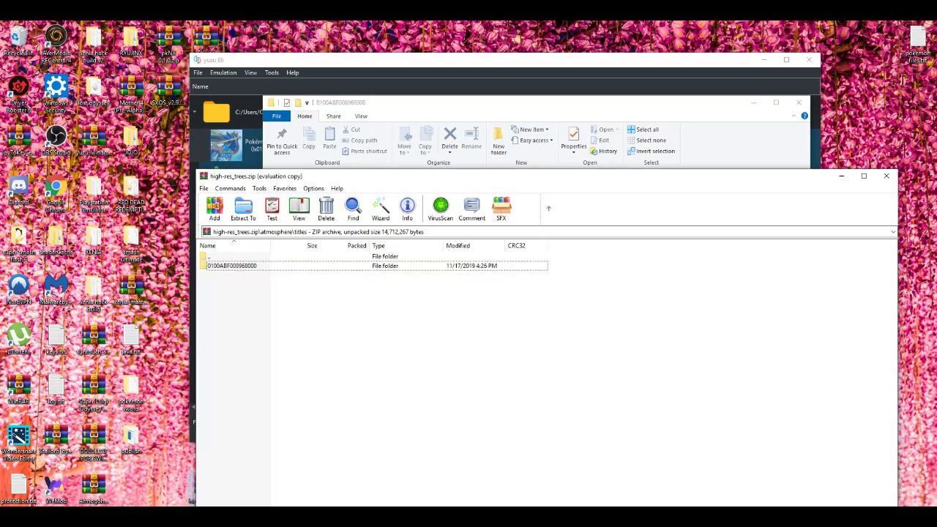
left_click_drag(629, 177, 656, 279)
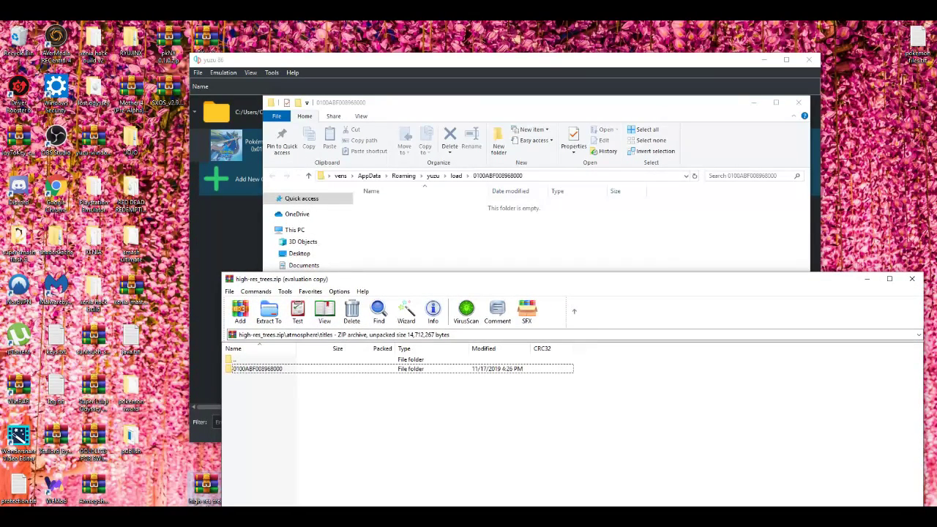
left_click(257, 368)
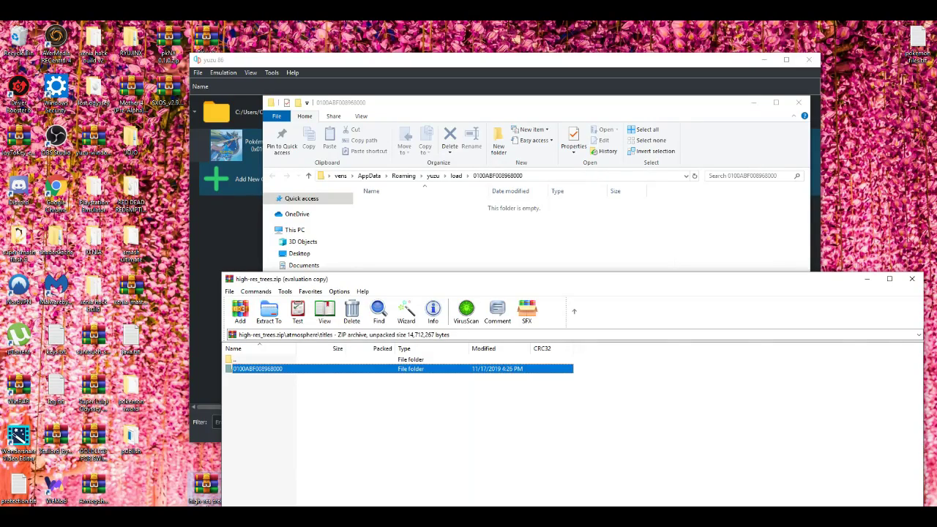
left_click_drag(256, 368, 512, 227)
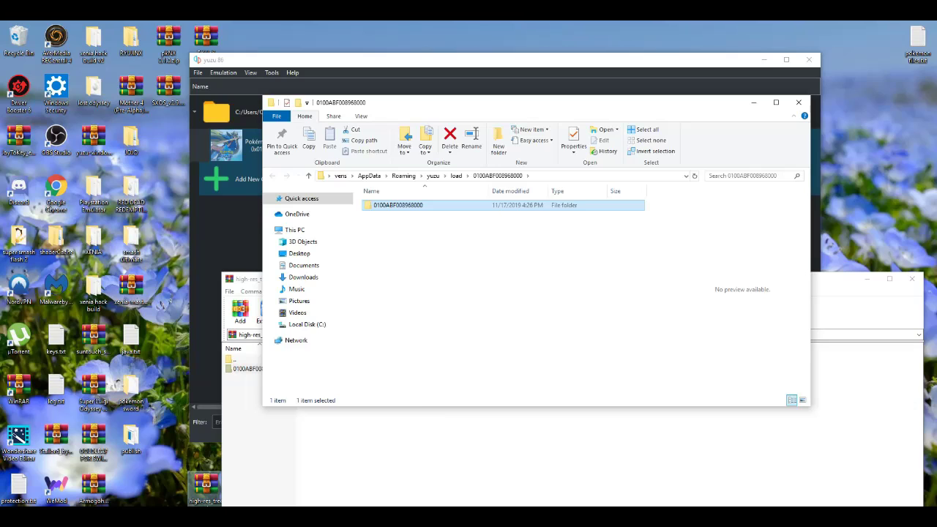
Rename the extracted mod folder as "tree fix", then close the archive and minimize the mod data folder window
right_click(408, 206)
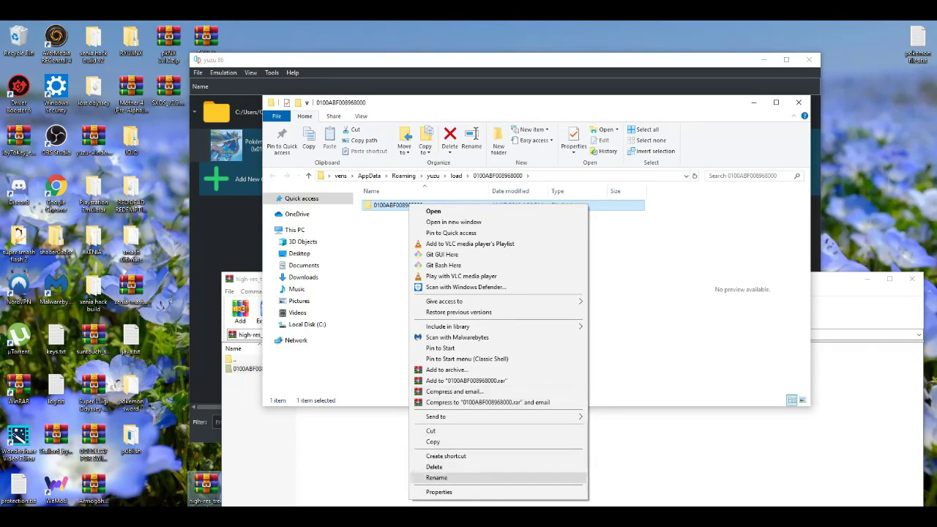
left_click(439, 477)
key("BackSpace")
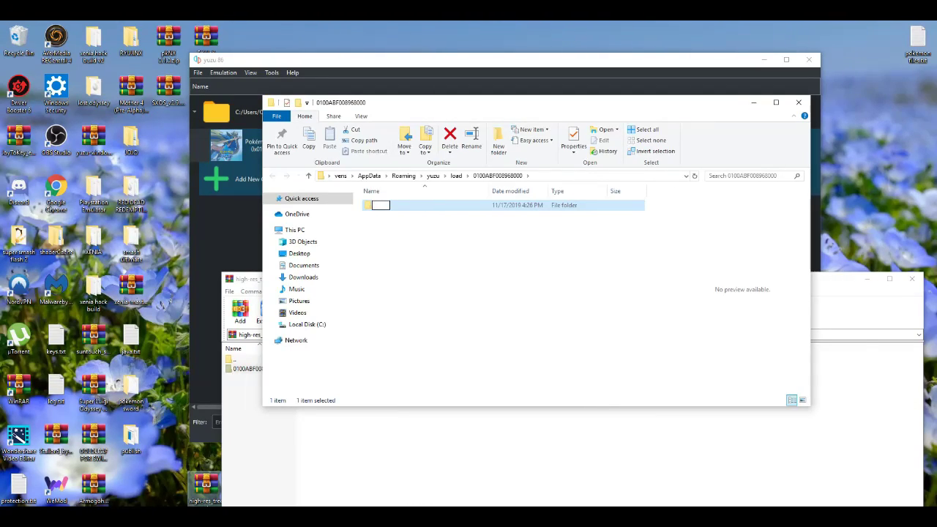
type("tree fix")
key("Return")
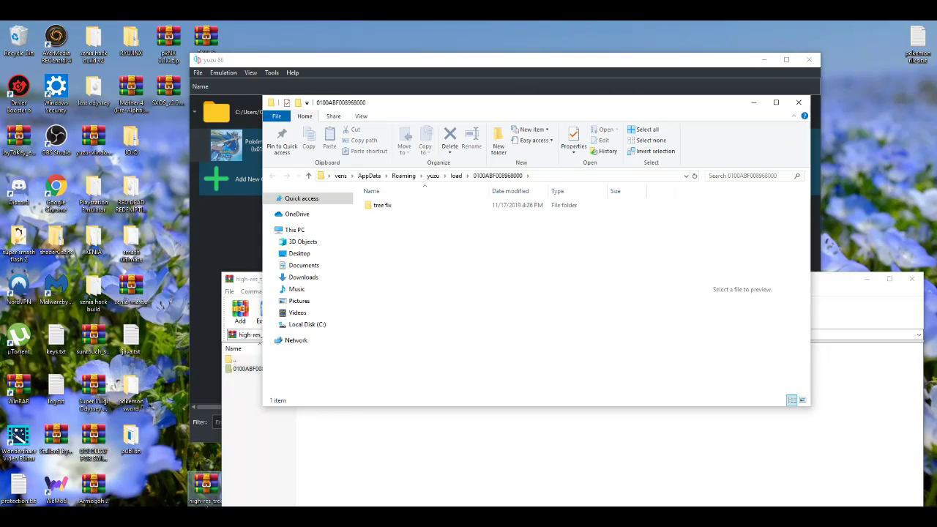
key("alt+Tab")
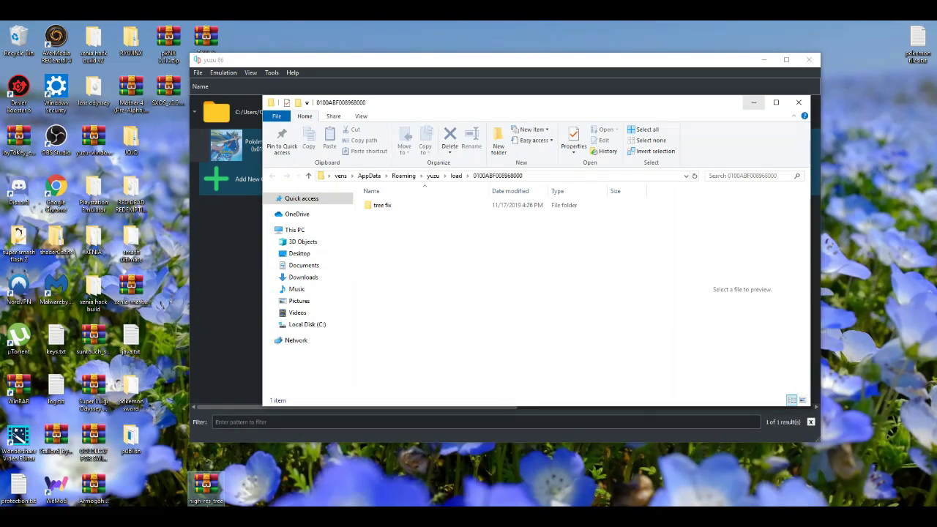
left_click(753, 102)
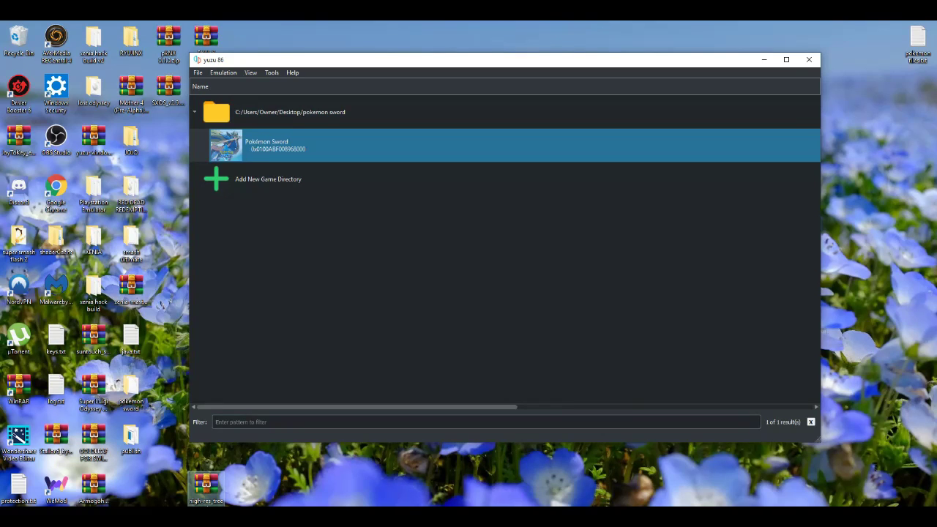
Switch to the browser, download outline_removed.7z from the Removed Outlines in Sword and Shield page and place it on the desktop
key("alt+Tab")
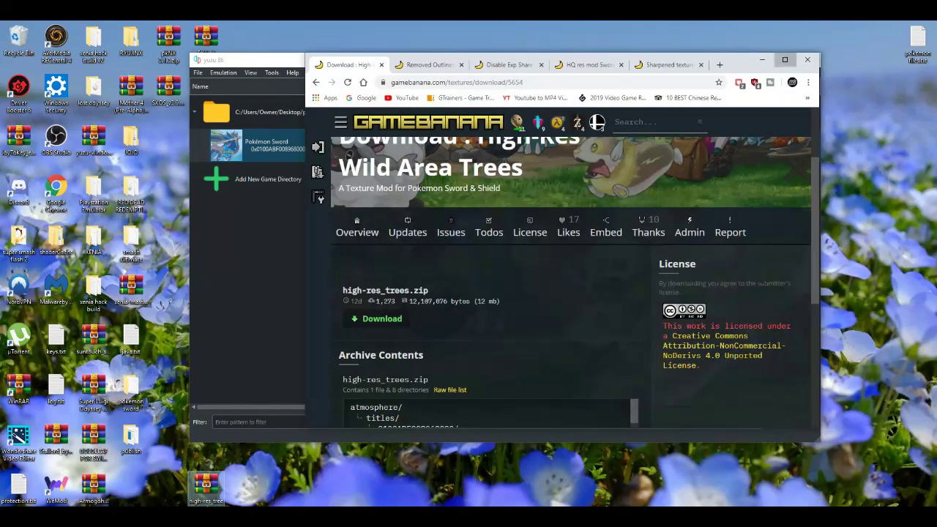
left_click(785, 60)
key("ctrl+Tab")
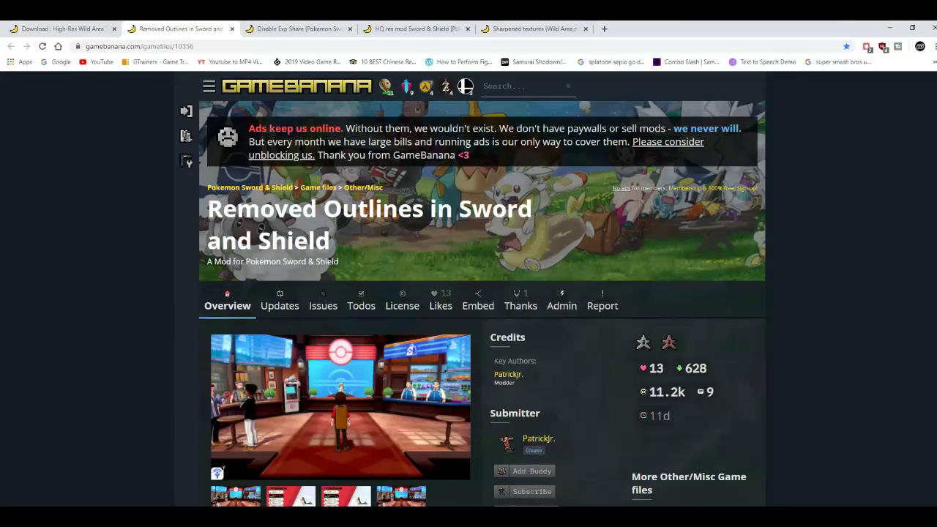
scroll(482, 303, "down", 5)
scroll(483, 303, "down", 2)
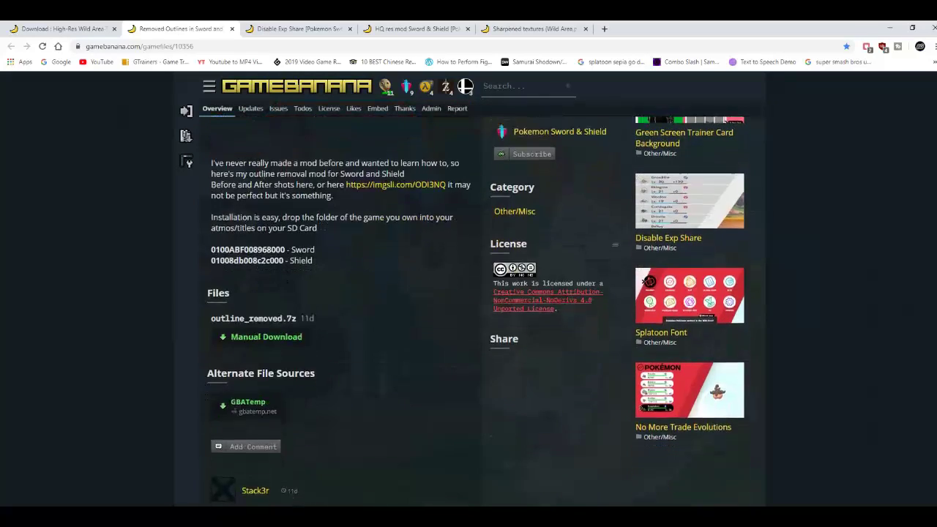
left_click(266, 287)
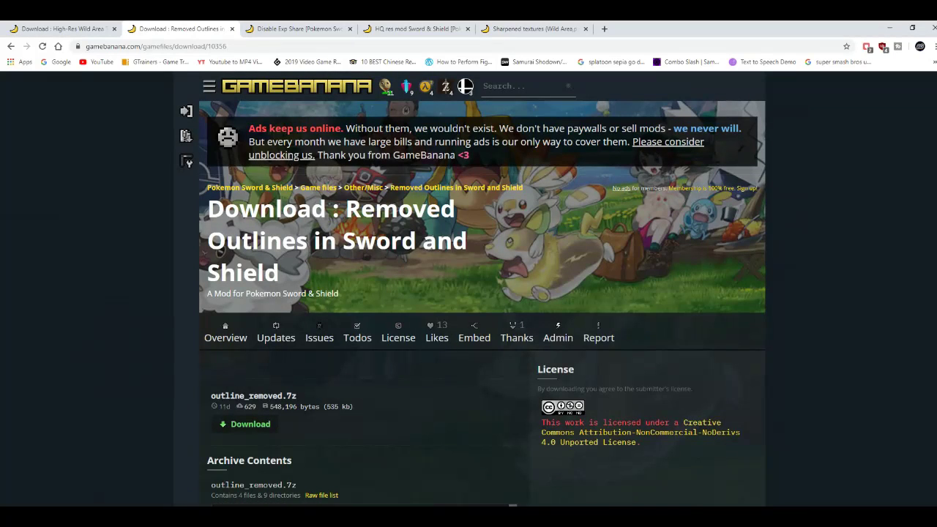
scroll(481, 292, "down", 2)
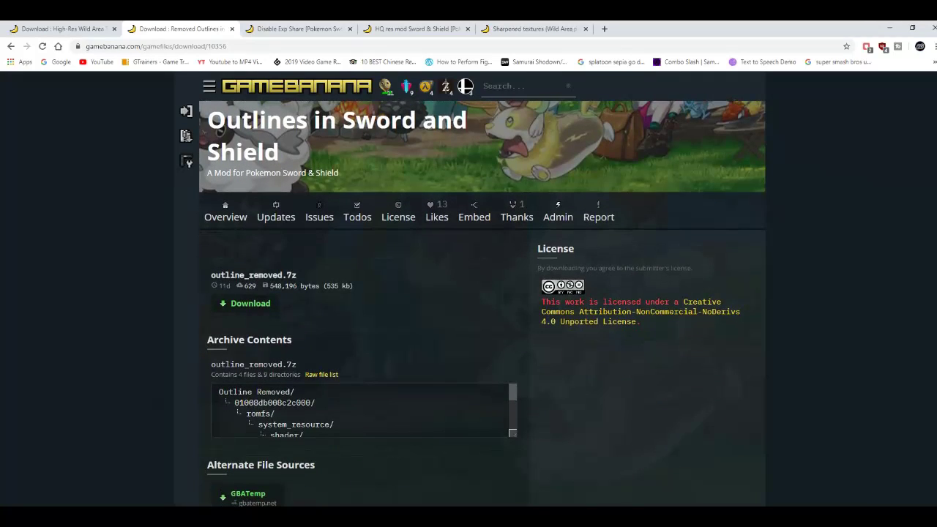
left_click(912, 28)
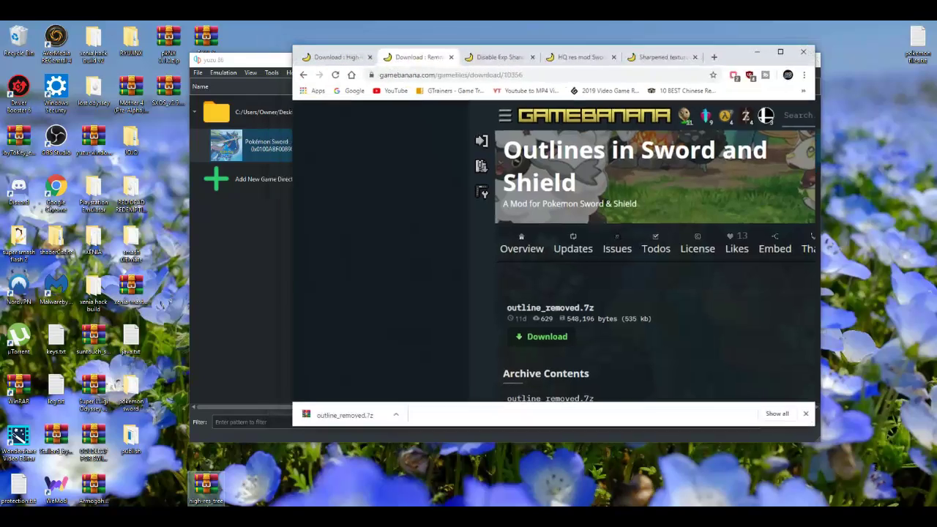
left_click_drag(356, 416, 282, 487)
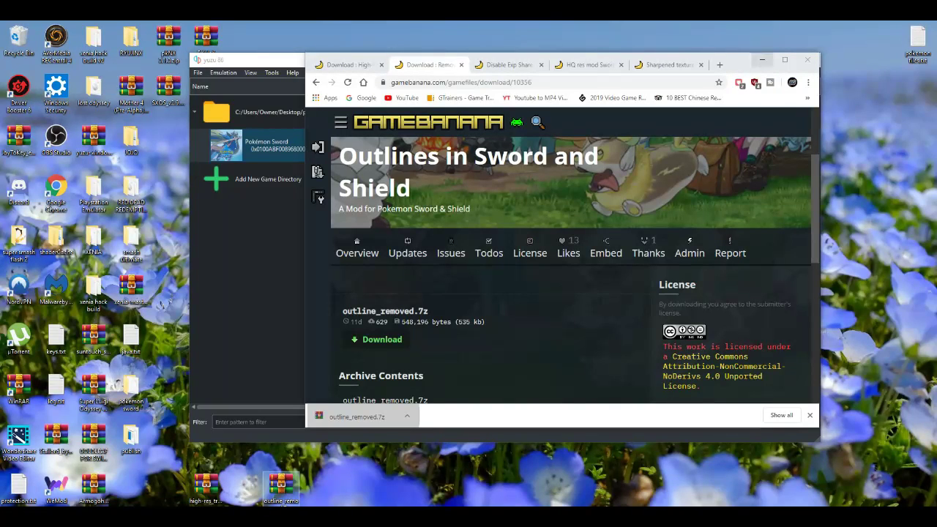
left_click(762, 60)
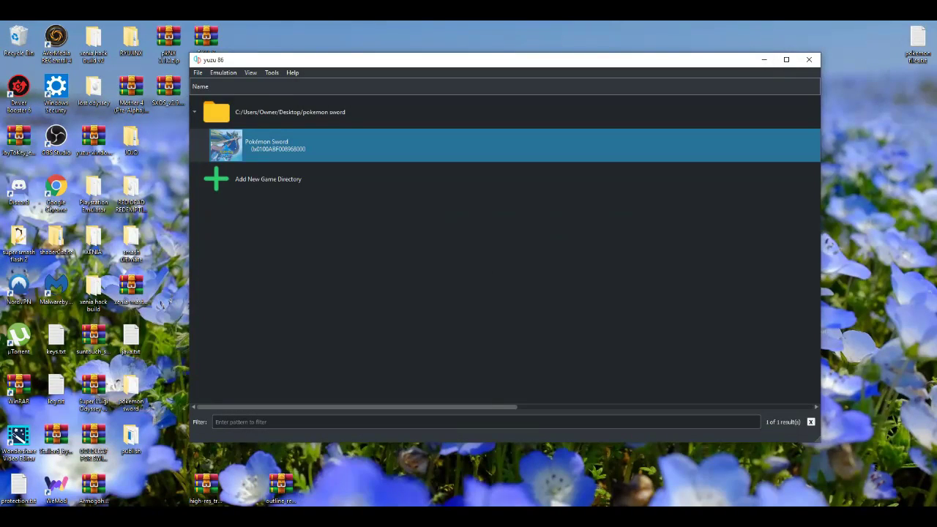
Open outline_removed.7z in WinRAR and select the 0100ABF008968000 folder inside Outline Removed
double_click(281, 484)
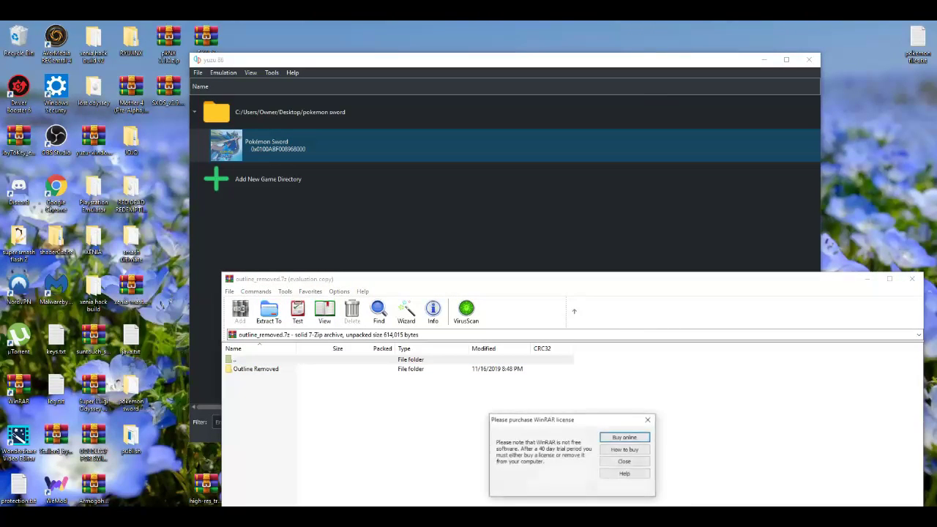
left_click(626, 461)
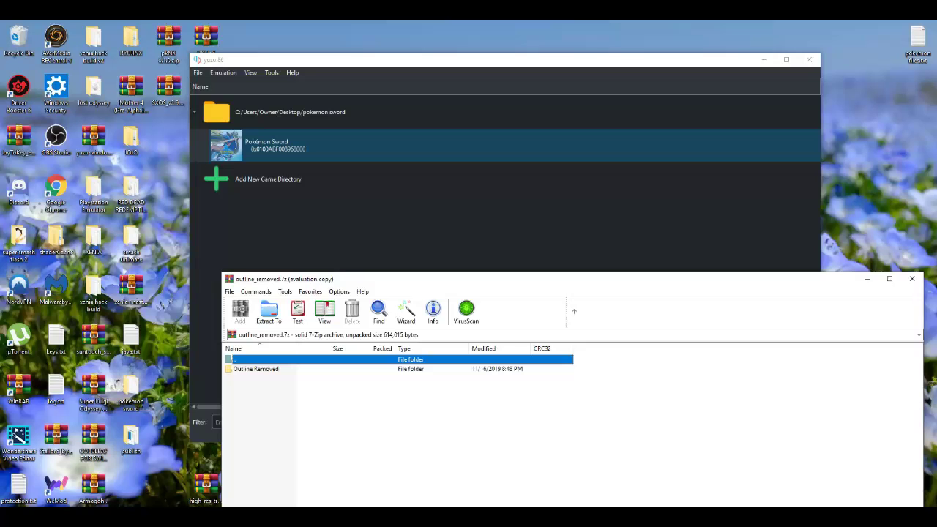
left_click_drag(651, 280, 694, 136)
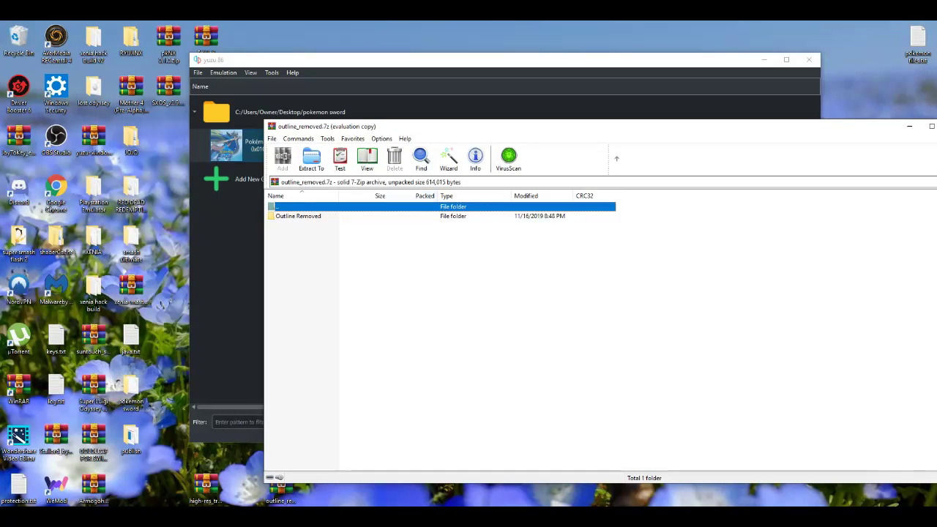
double_click(298, 216)
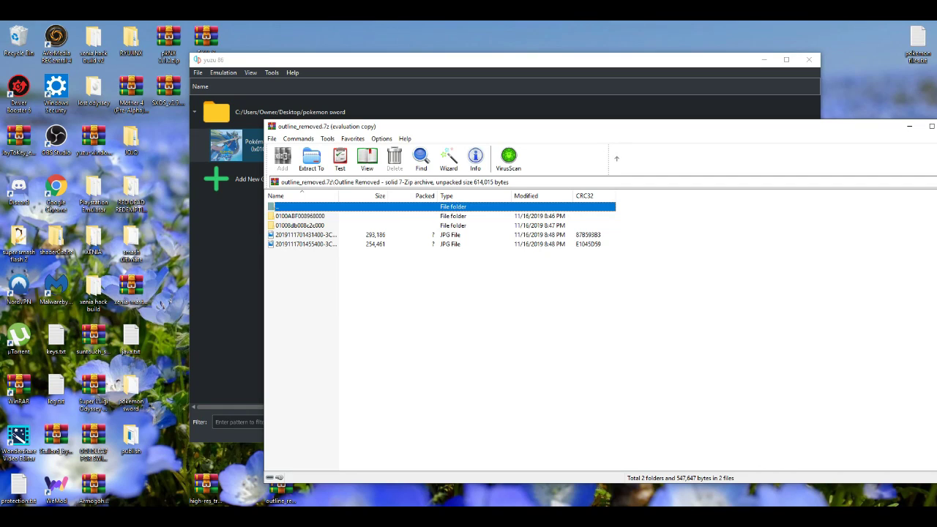
left_click(297, 216)
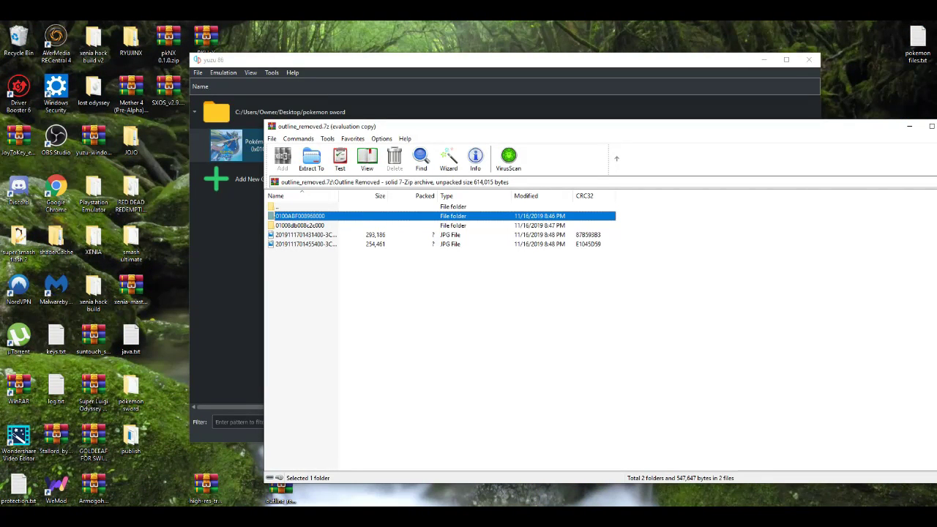
Extract the 0100ABF008968000 folder from outline_removed.7z into Pokémon Sword's mod data folder beside tree fix, and close the archive
key("alt+Tab")
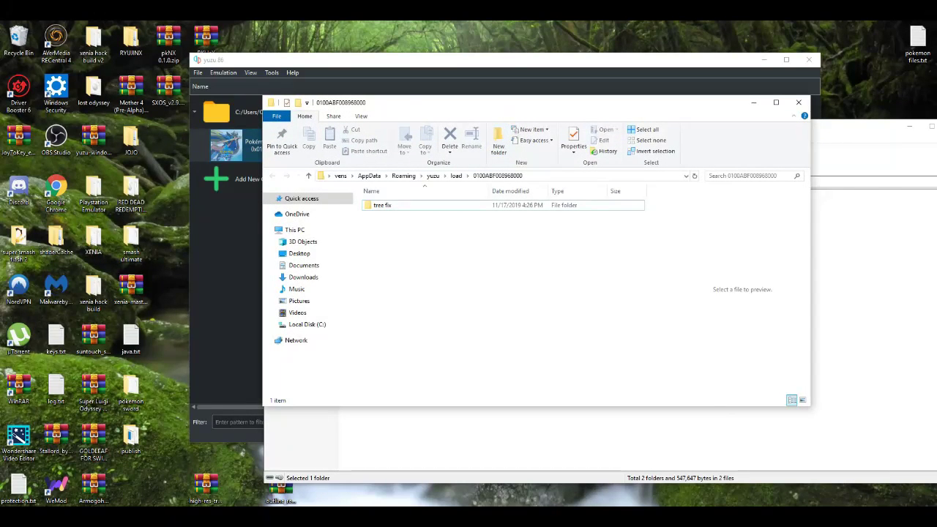
left_click_drag(491, 103, 241, 94)
left_click(381, 120)
key("Escape")
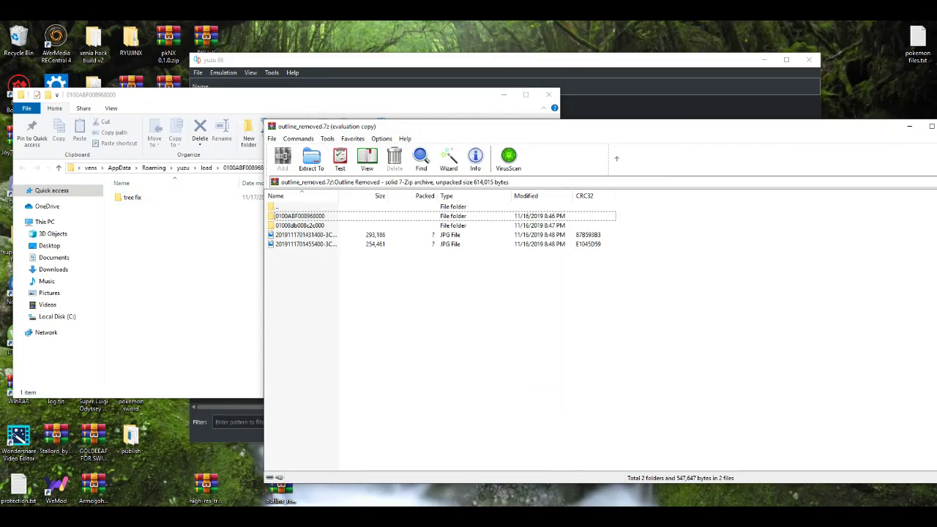
left_click(300, 216)
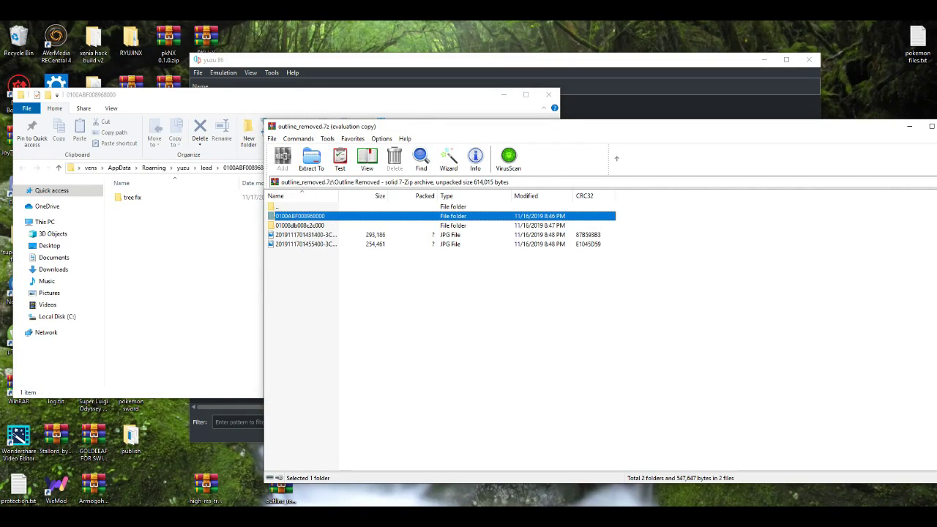
left_click_drag(300, 216, 183, 256)
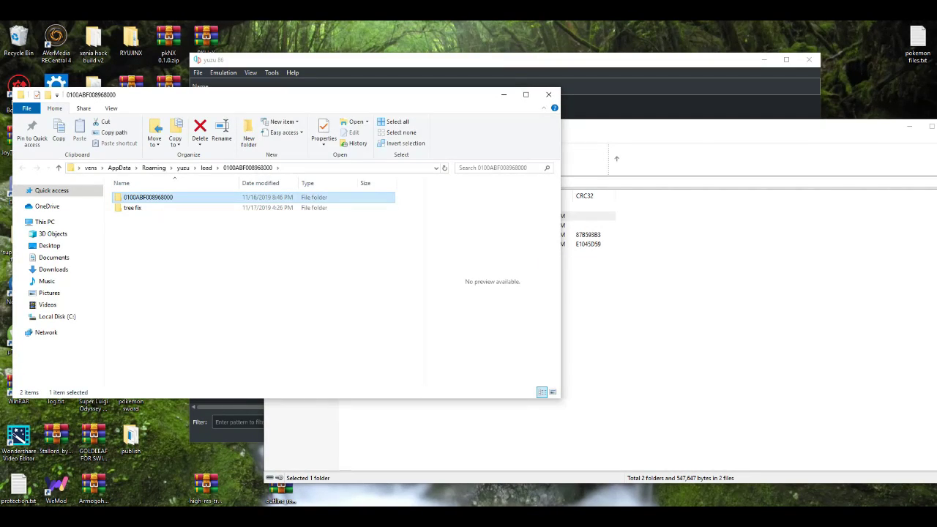
key("alt+Tab")
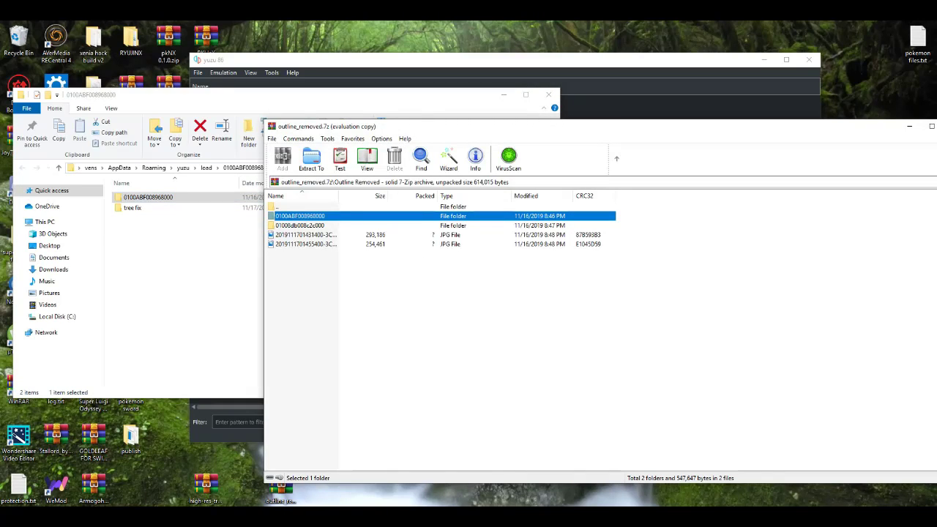
left_click_drag(776, 135, 694, 133)
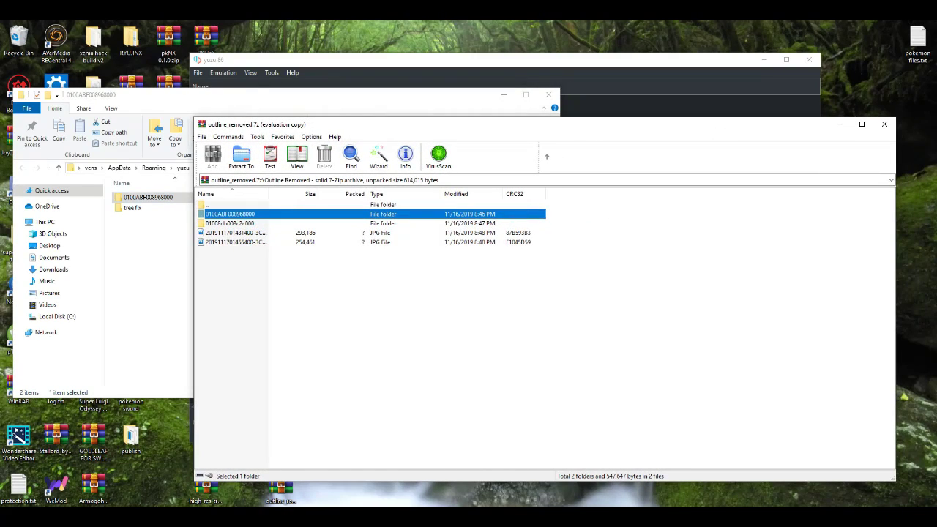
left_click(884, 124)
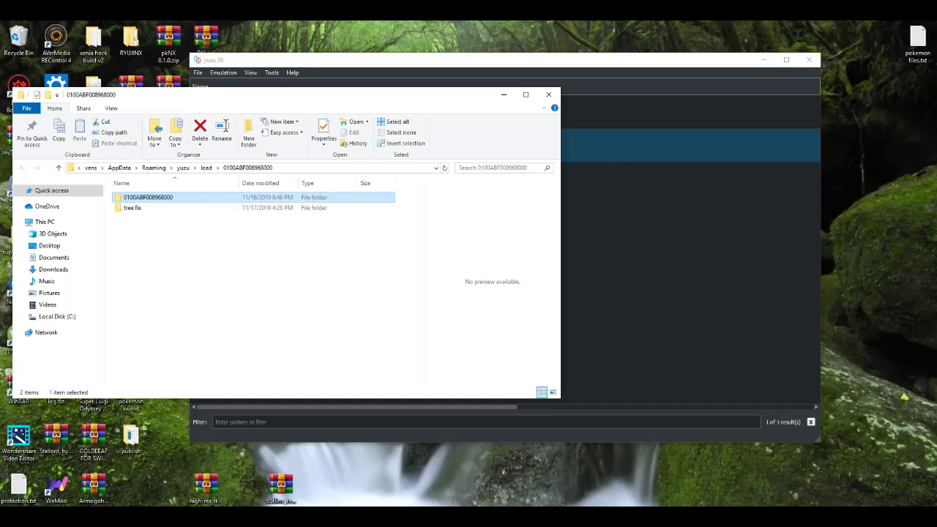
Rename the extracted 0100ABF008968000 mod folder as "no outlines" and minimize the mod data folder window
right_click(146, 198)
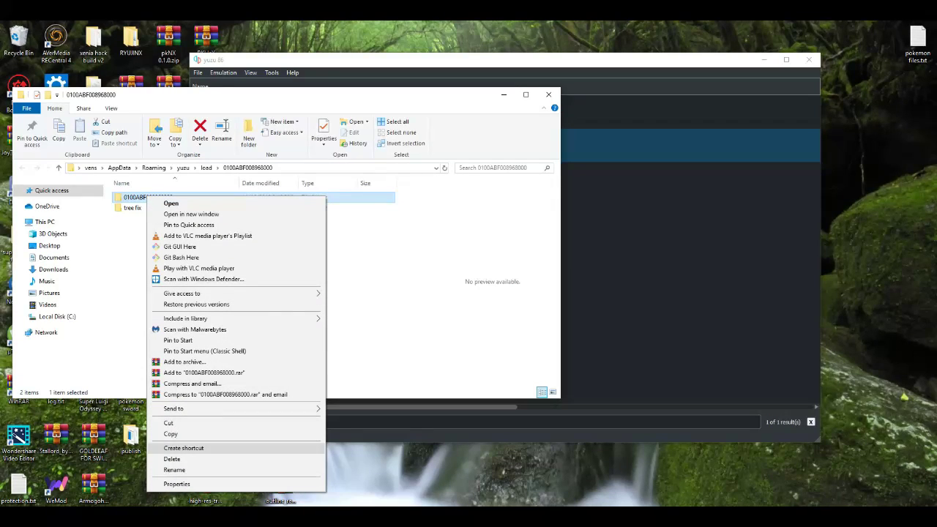
left_click(174, 469)
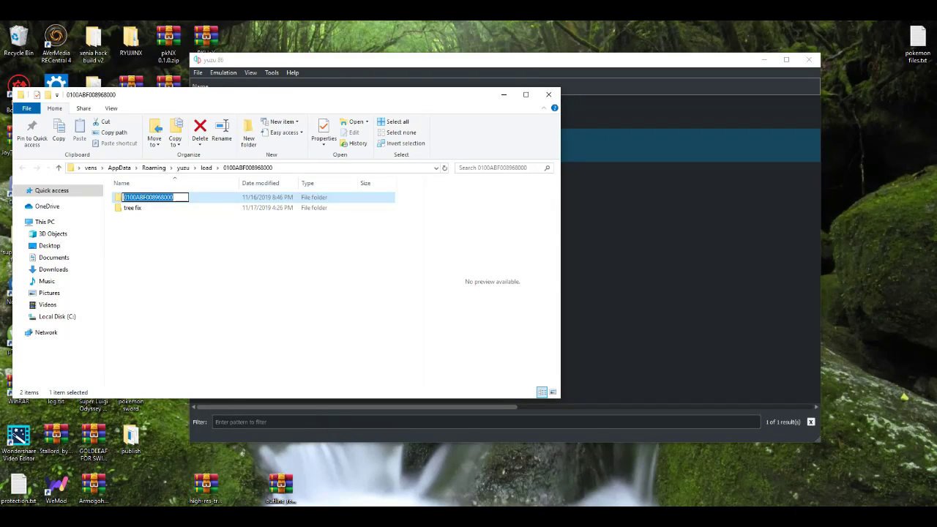
key("BackSpace")
type("no")
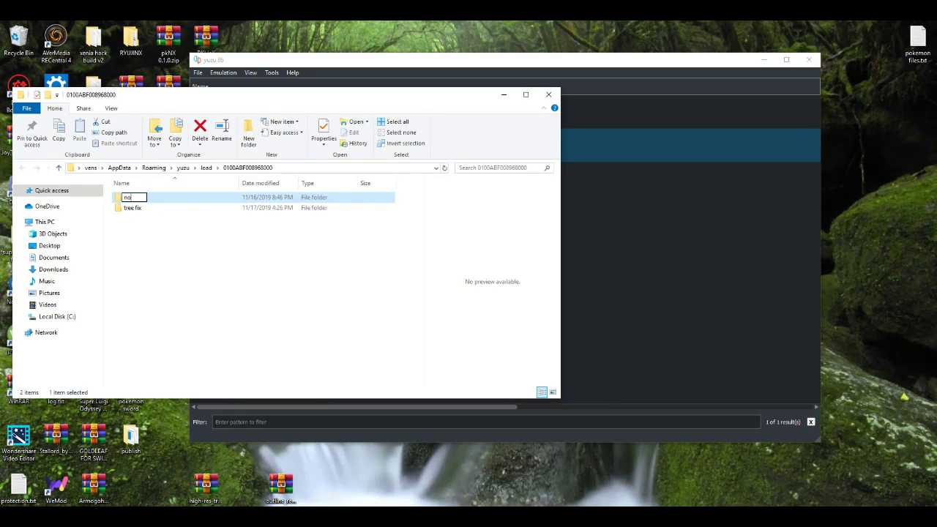
type(" outlines")
key("Return")
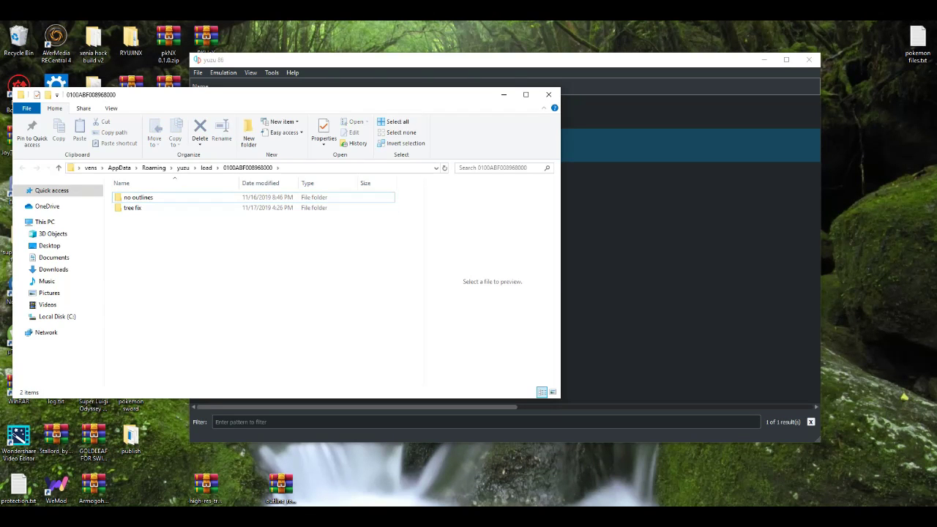
left_click(504, 95)
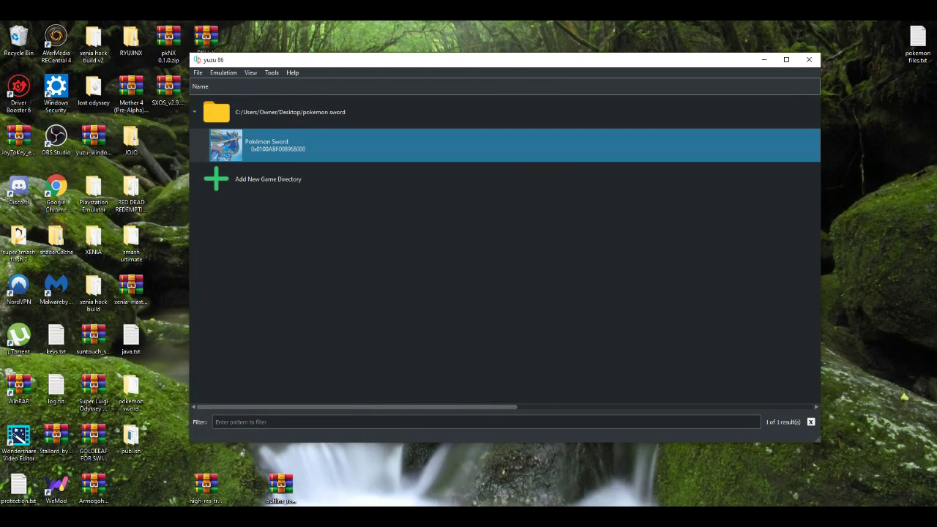
Switch to the browser and download hq_res_mod_sword_shield_0_0_4a.zip from the HQ res mod Sword & Shield page
key("alt+Tab")
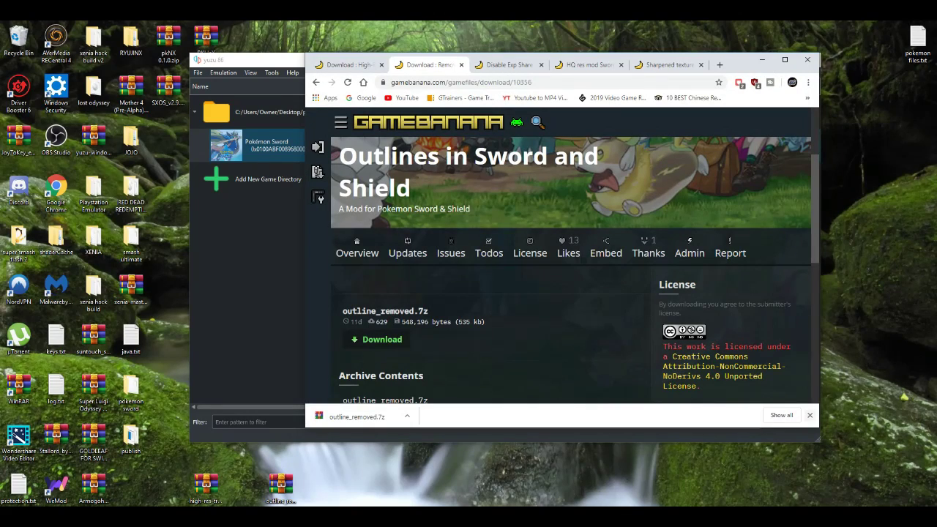
left_click(809, 415)
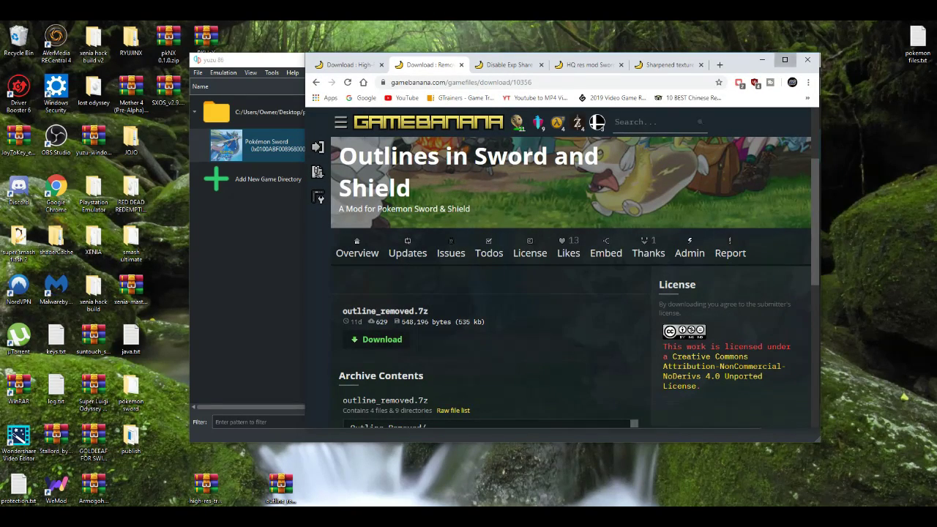
left_click(785, 59)
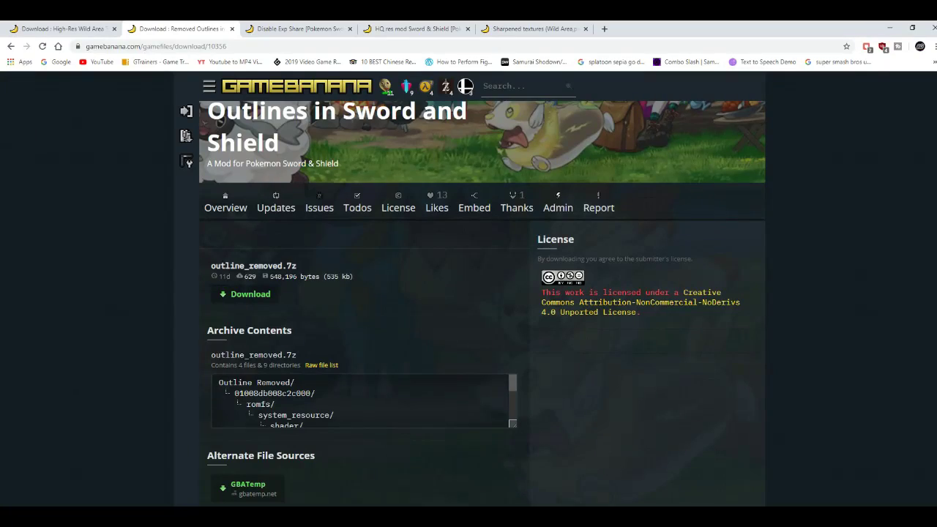
key("ctrl+Tab")
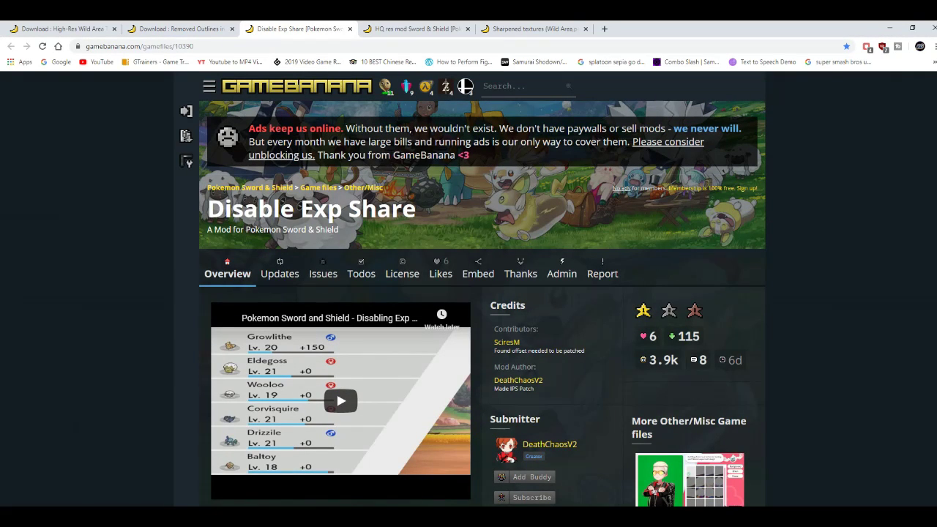
left_click(410, 29)
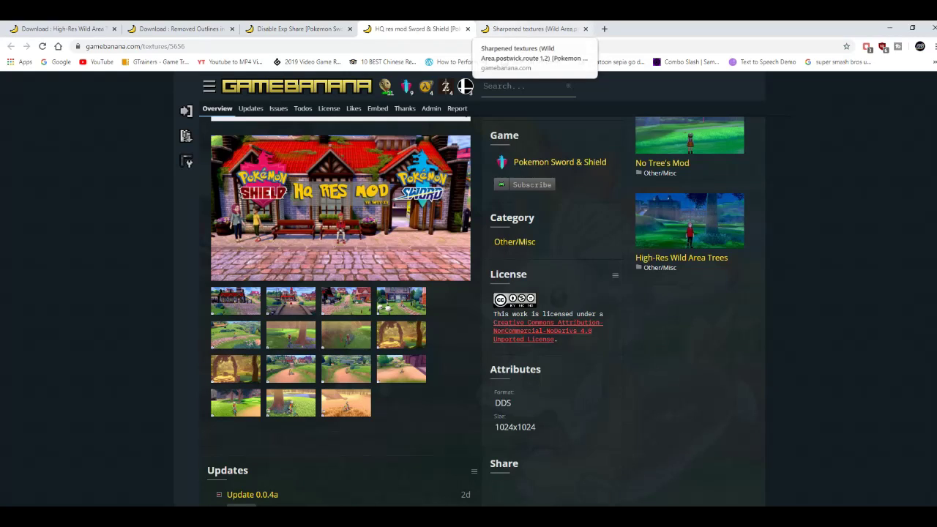
scroll(475, 311, "down", 10)
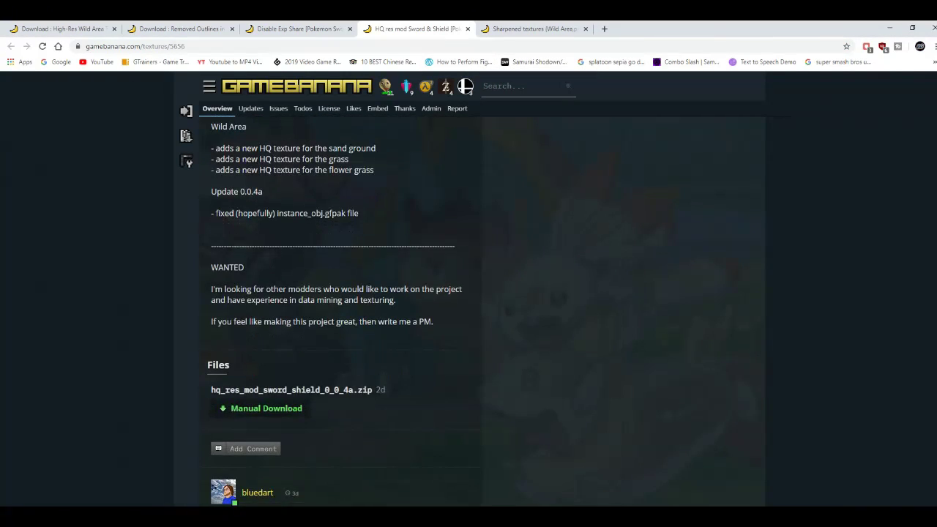
left_click(265, 408)
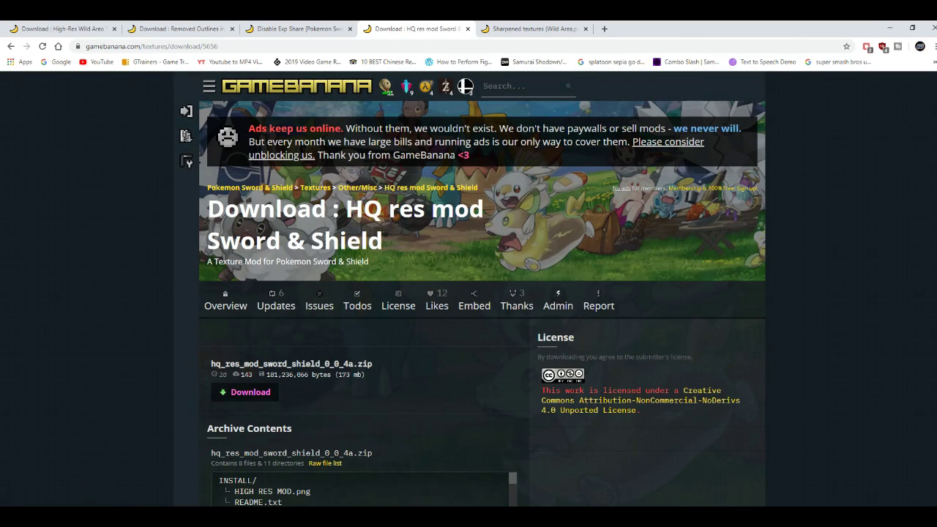
left_click(251, 391)
scroll(481, 302, "down", 1)
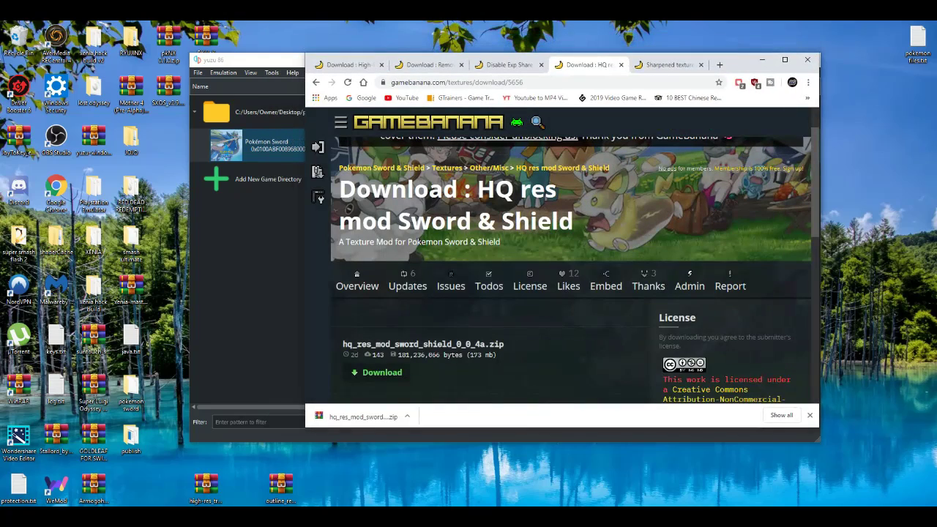
Place the downloaded HQ res mod zip on the desktop beside the other mod archives and minimize the browser
left_click_drag(361, 415, 367, 484)
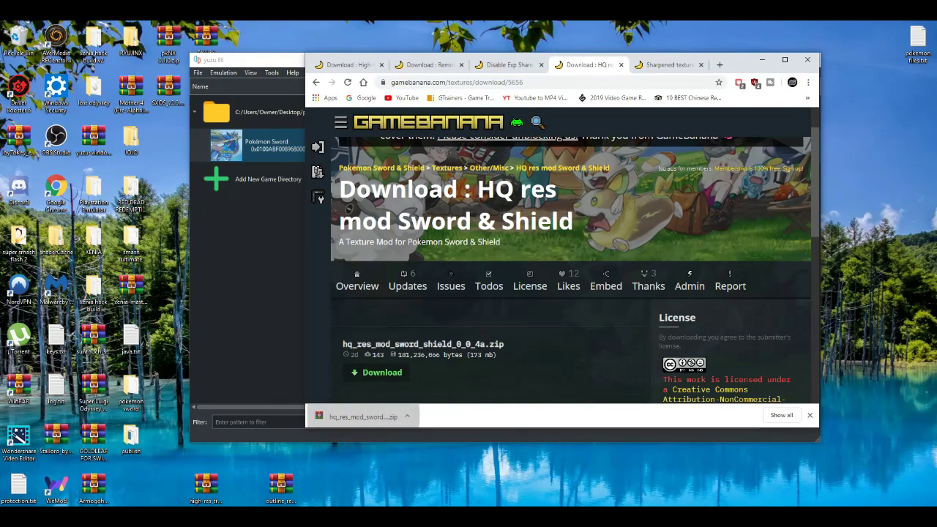
left_click_drag(362, 416, 356, 488)
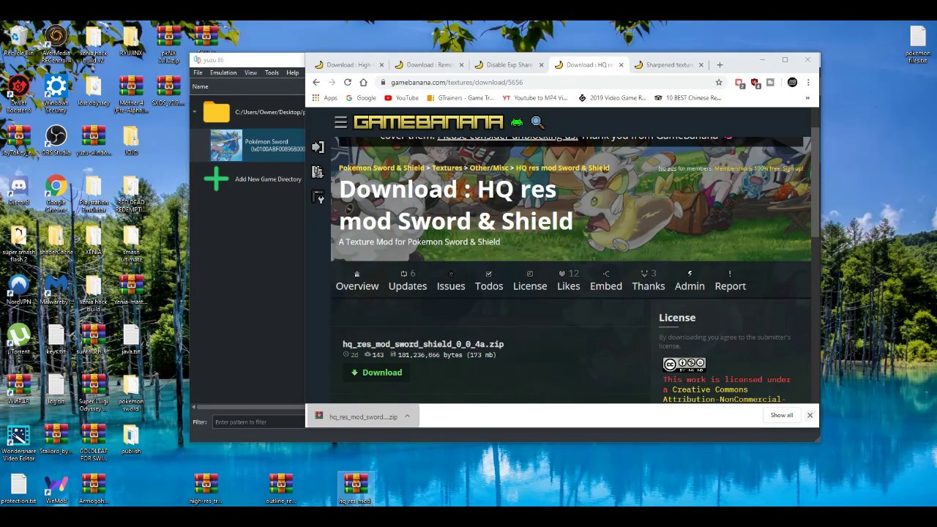
left_click(810, 415)
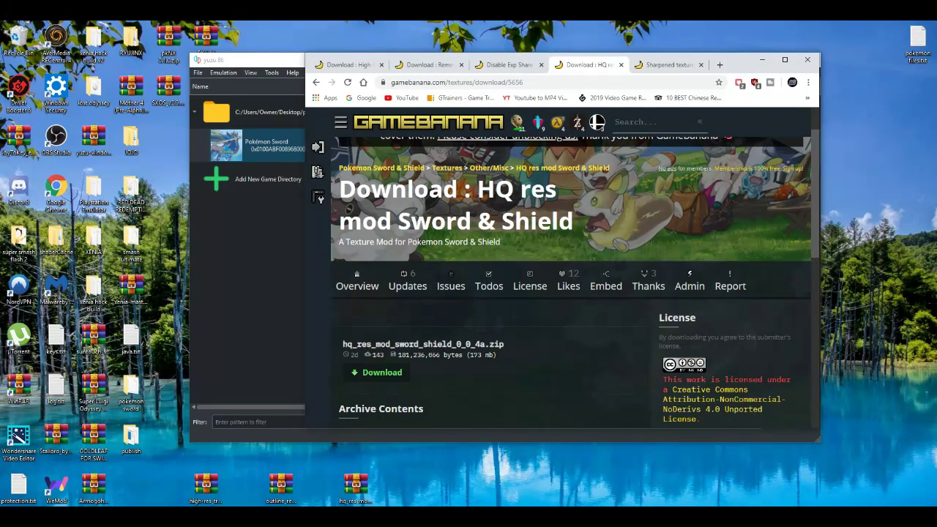
left_click(762, 59)
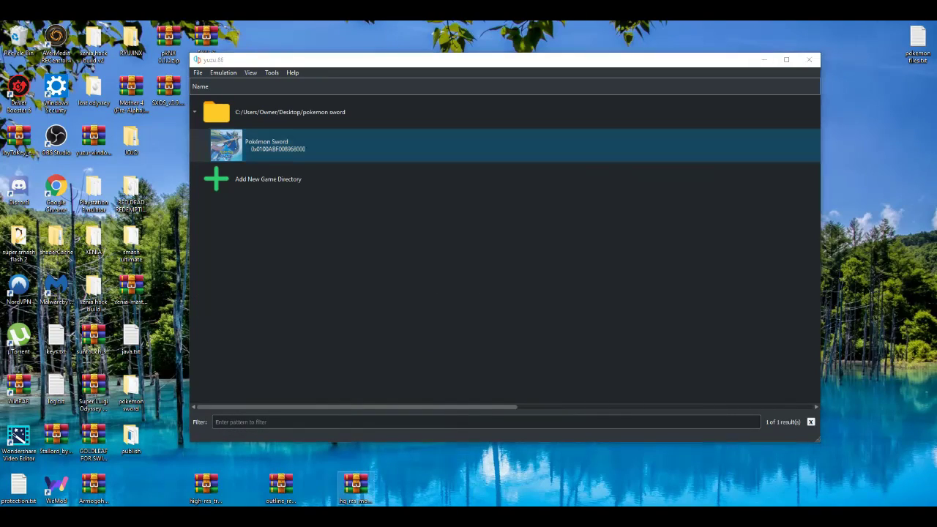
Open hq_res_mod_sword_shield_0_0_4a.zip from the desktop in WinRAR, dismiss the WinRAR popup and enter the INSTALL folder
double_click(356, 483)
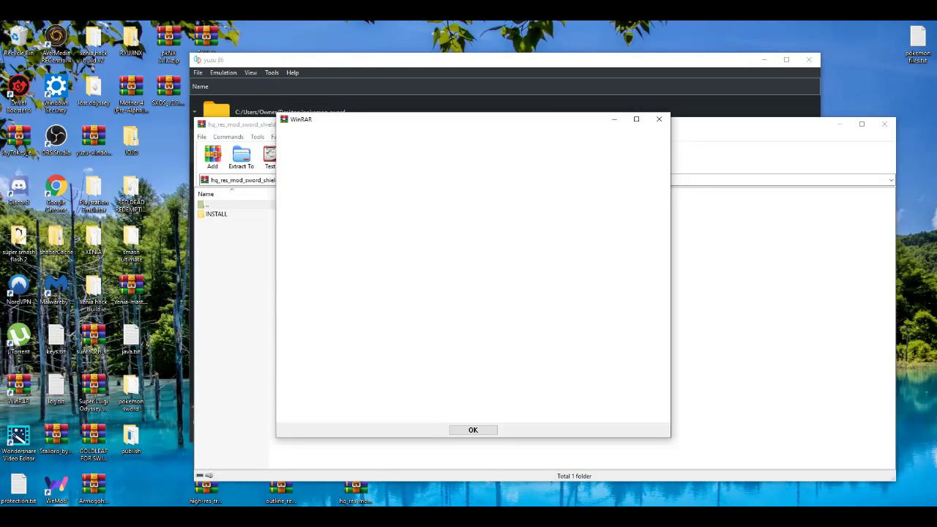
left_click(659, 118)
key("Down")
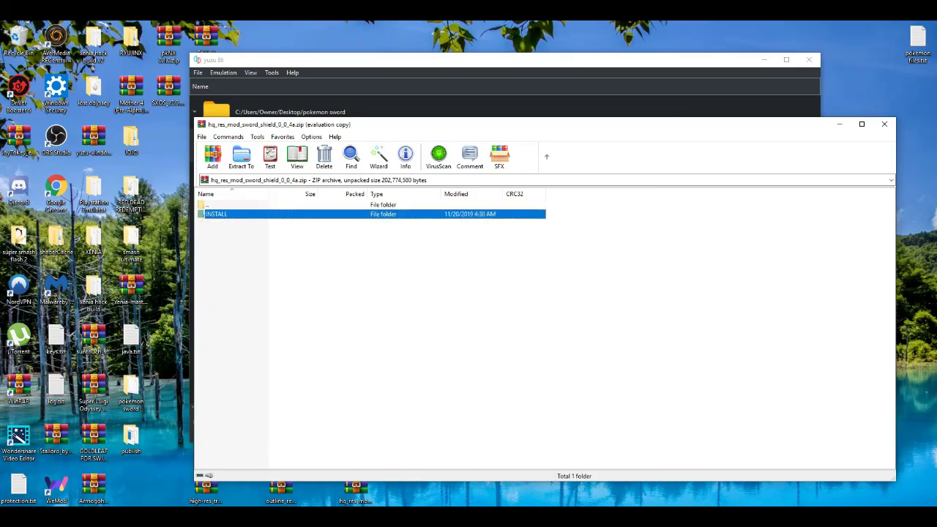
key("Return")
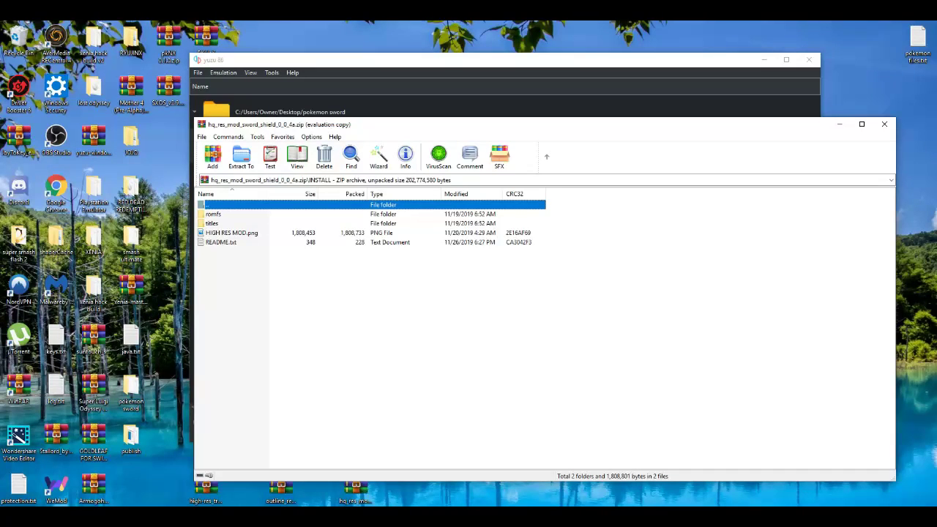
Examine the folder structure inside INSTALL down to romfs\bin\archive\field, then return to the archive's top level
left_click(211, 223)
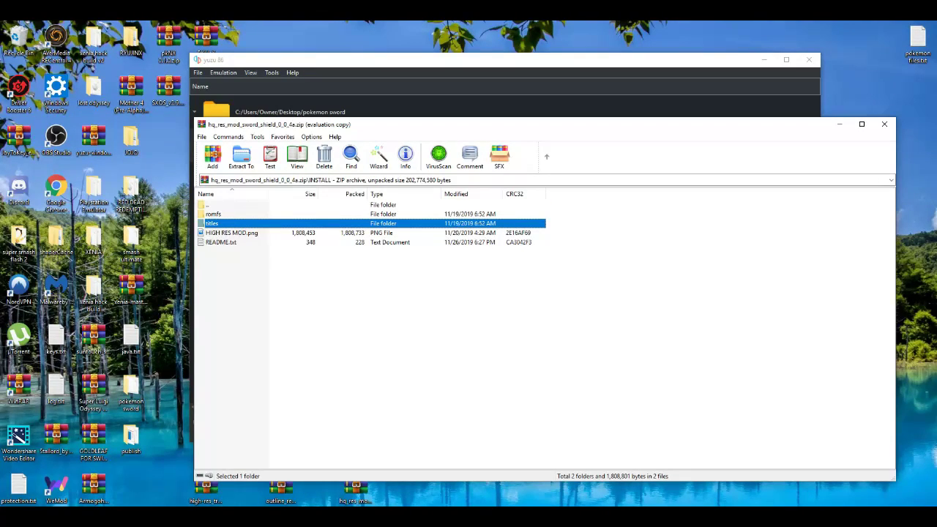
key("Up")
key("Return")
left_click(351, 293)
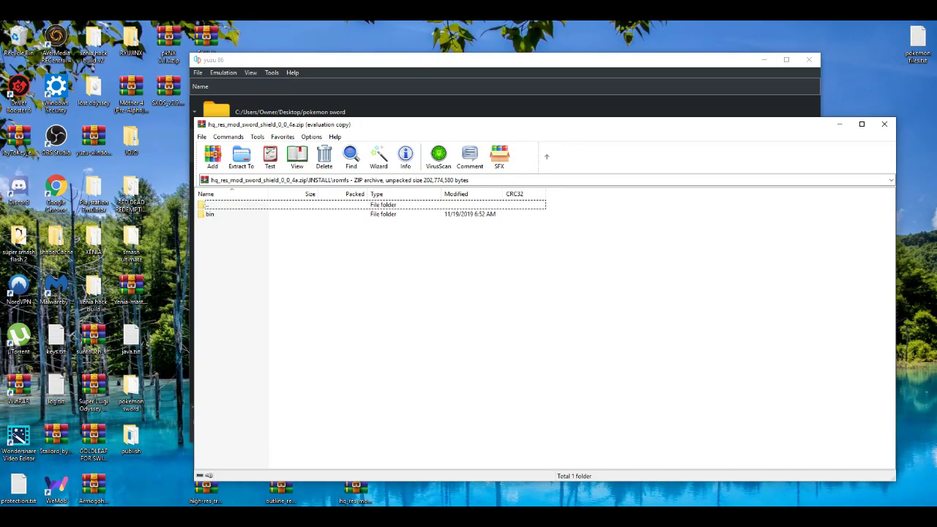
key("Down")
key("Return")
key("Down")
key("Return")
key("Down")
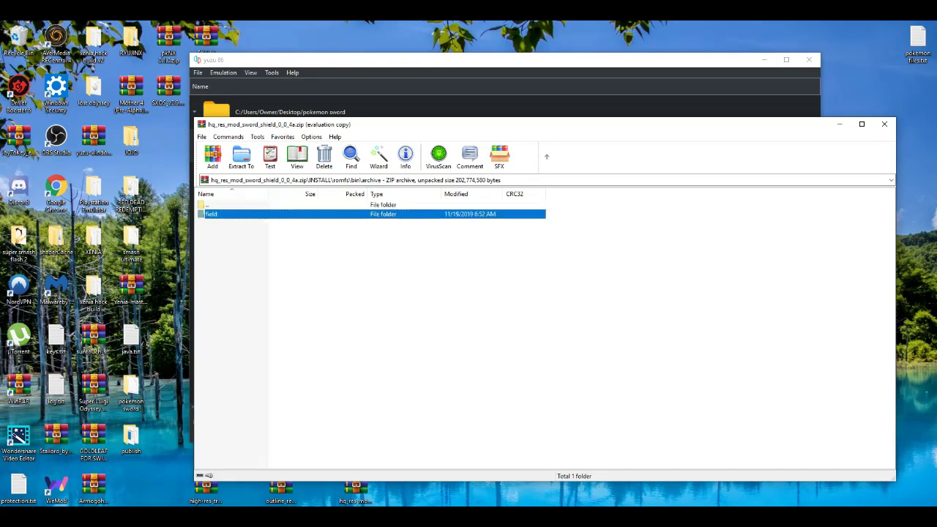
key("Return")
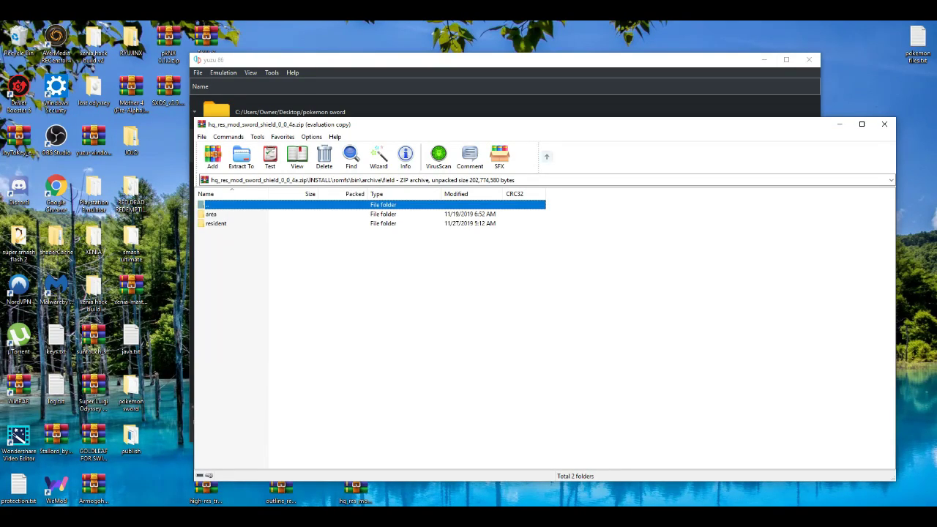
key("BackSpace")
key("BackSpace")
key("BackSpace")
key("BackSpace")
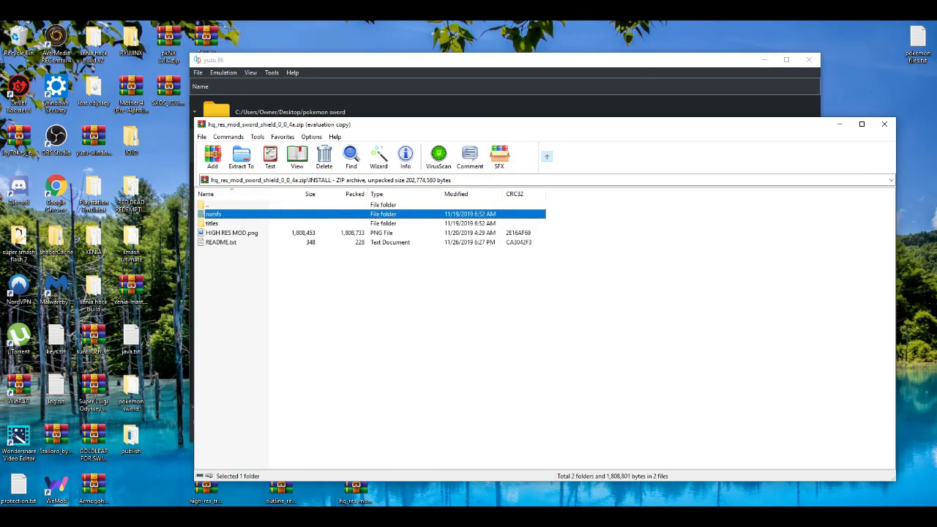
key("BackSpace")
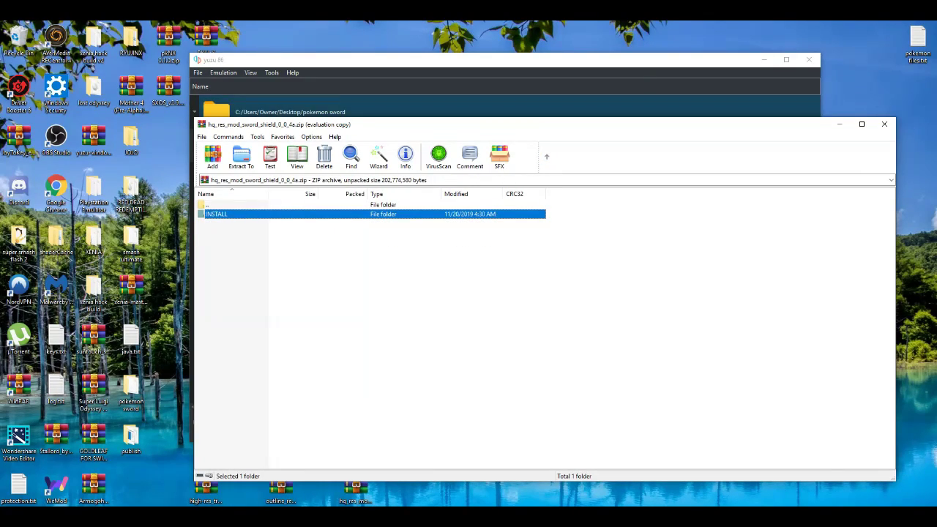
Open Pokémon Sword's mod data location from yuzu and extract the INSTALL folder from the archive into it
left_click_drag(594, 125, 558, 276)
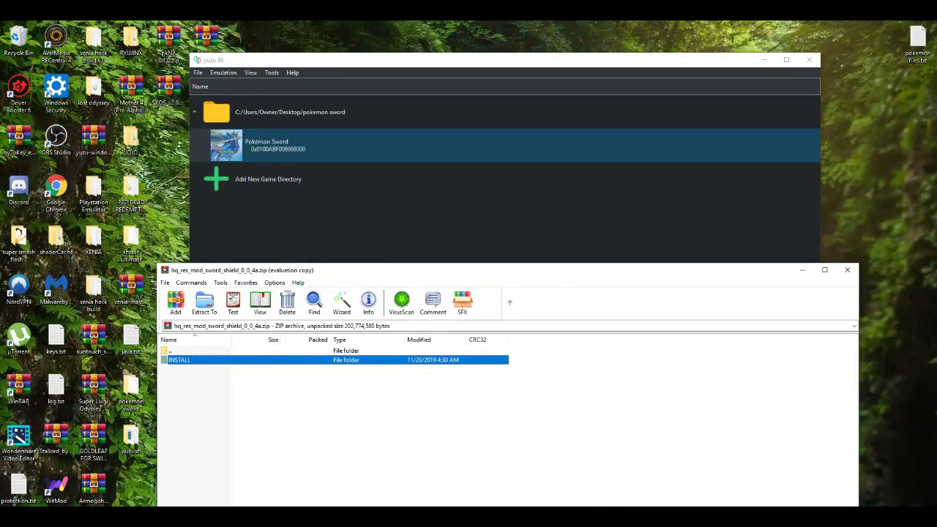
right_click(377, 150)
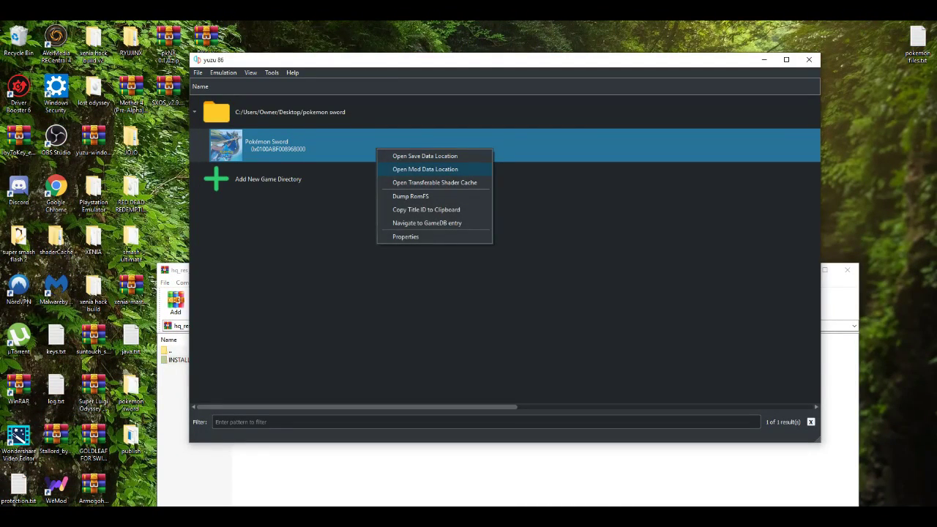
left_click(424, 169)
left_click(469, 472)
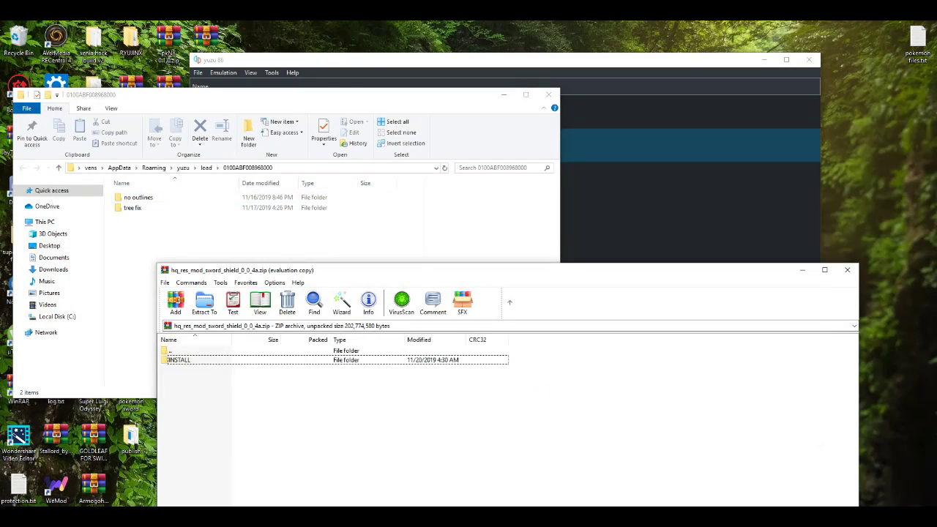
left_click(191, 359)
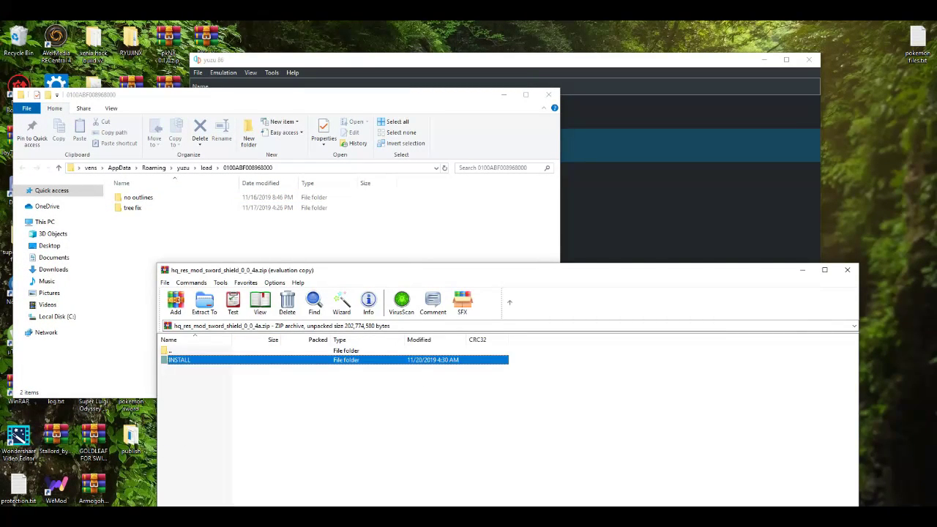
left_click_drag(192, 360, 427, 250)
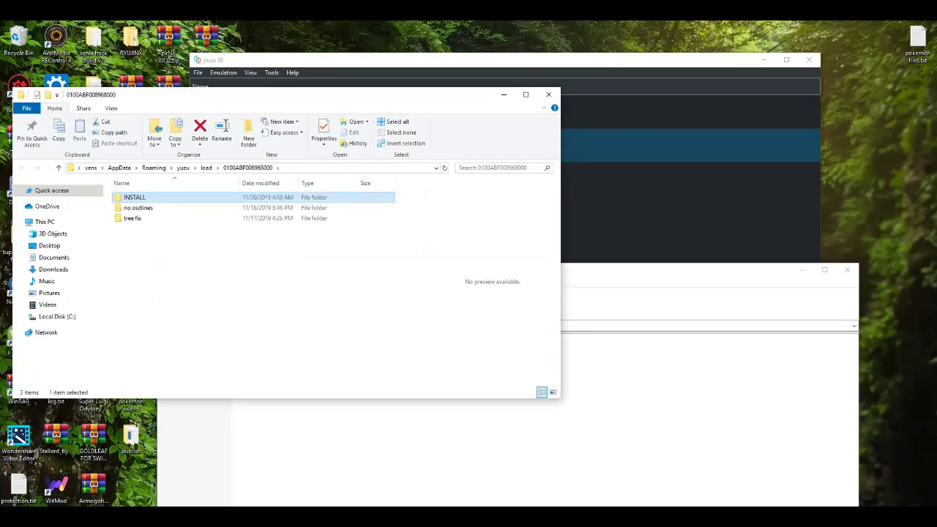
Rename the extracted INSTALL folder as "sharp text" and bring the archive window back to the front
right_click(153, 199)
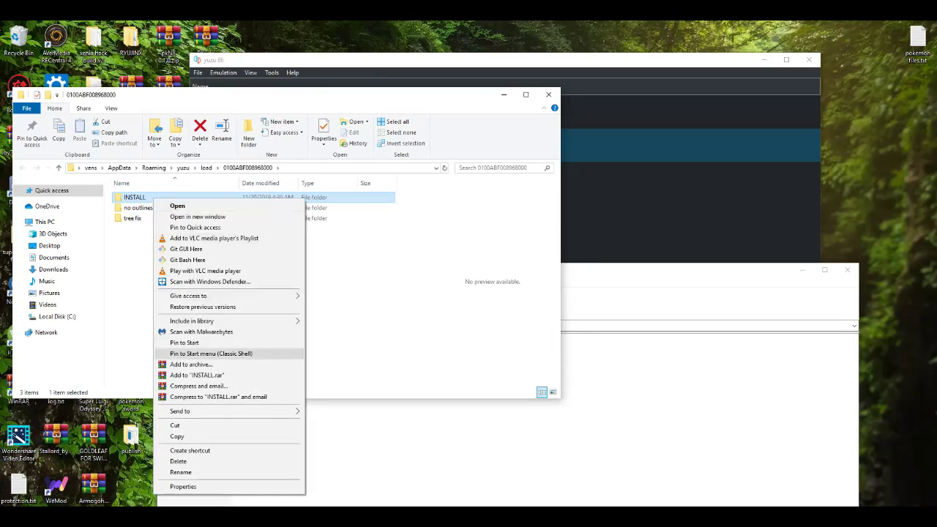
left_click(181, 472)
key("BackSpace")
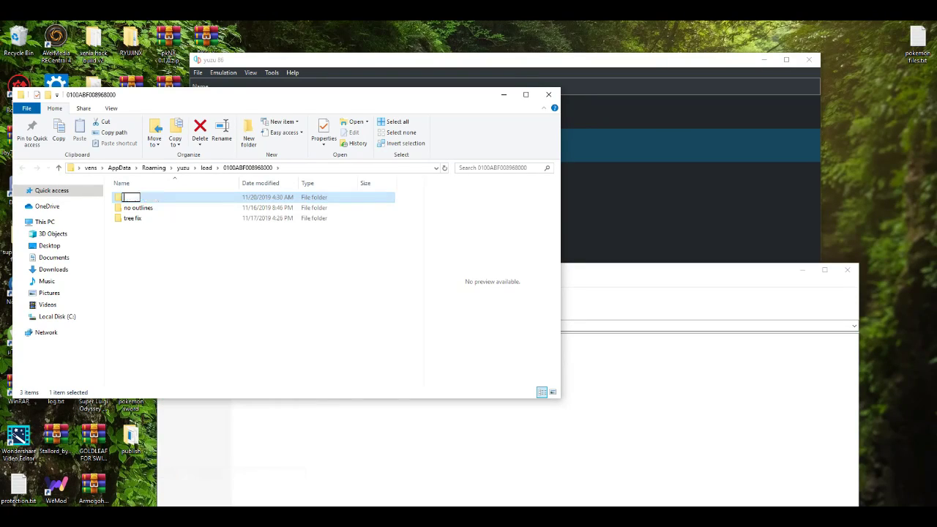
type("sharp text")
key("Return")
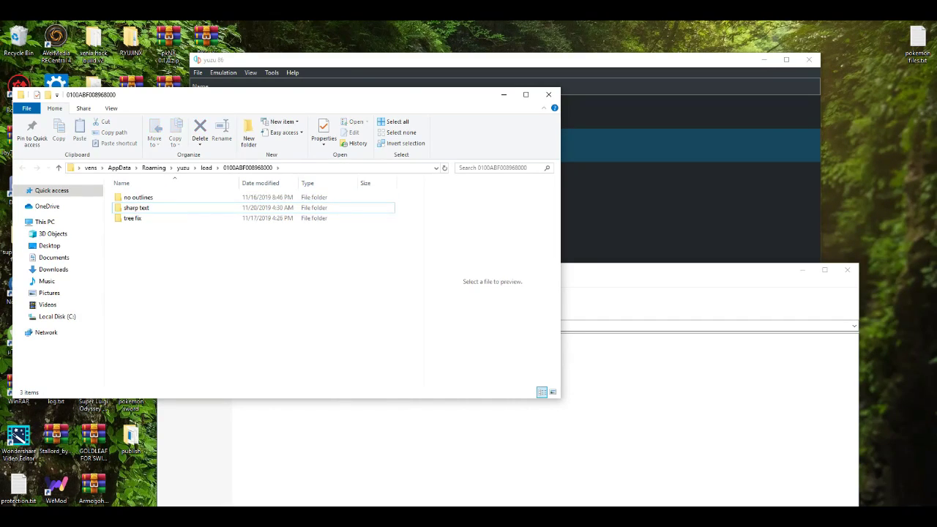
left_click(695, 366)
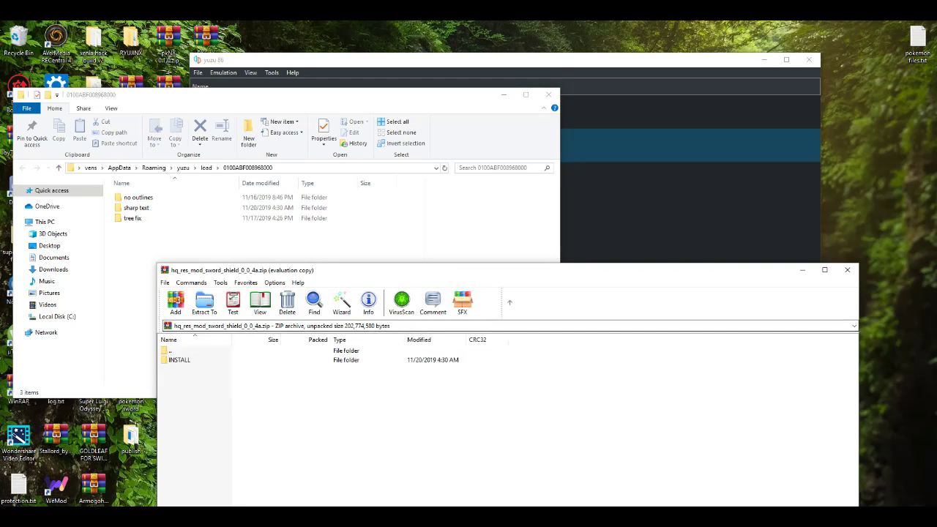
Close the HQ res mod archive and check the mod's title on its GameBanana download page before returning to the mod folder
left_click(847, 270)
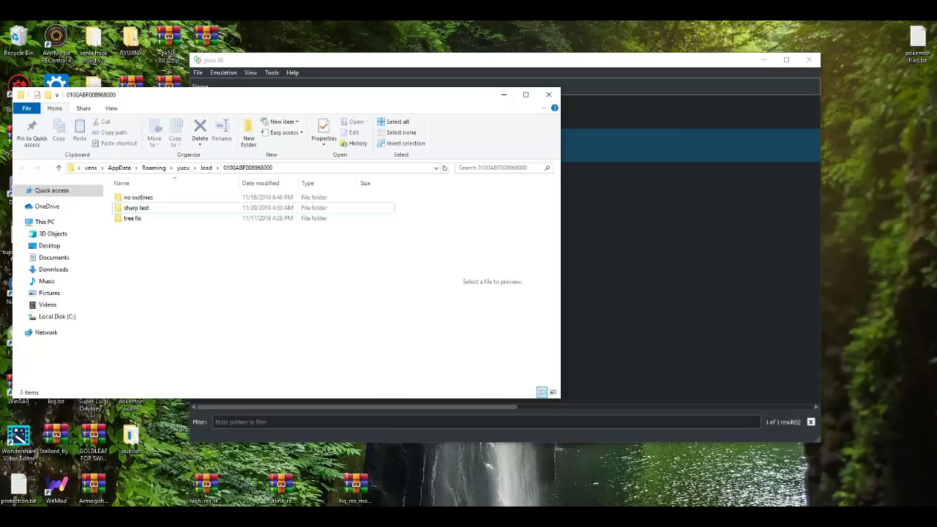
left_click(503, 95)
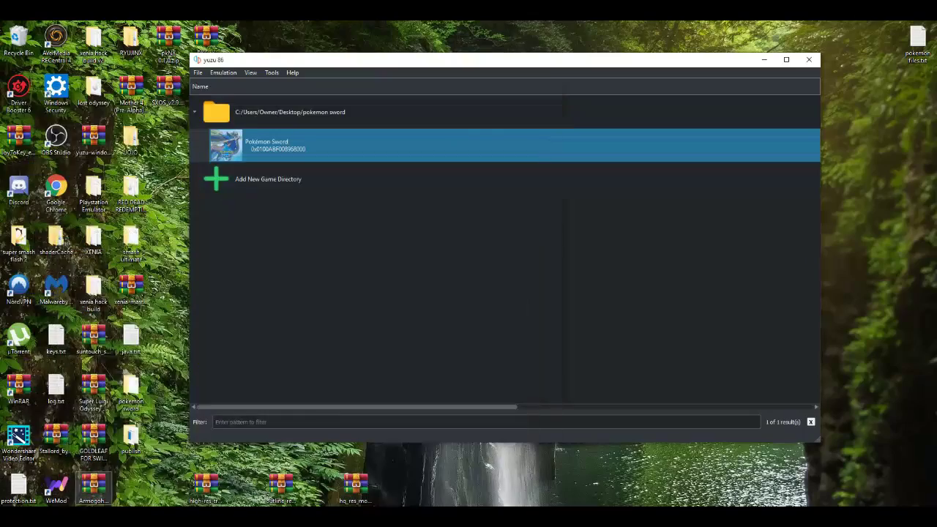
key("alt+Tab")
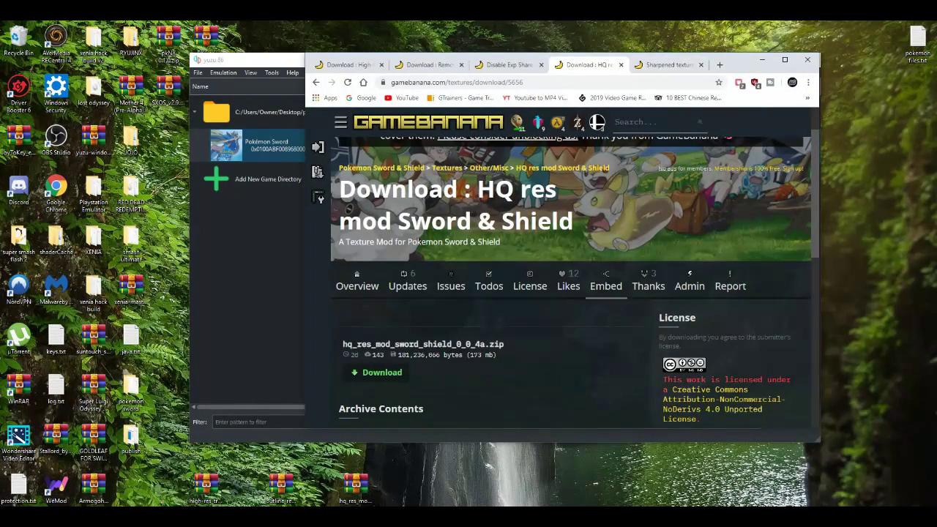
key("alt+Tab")
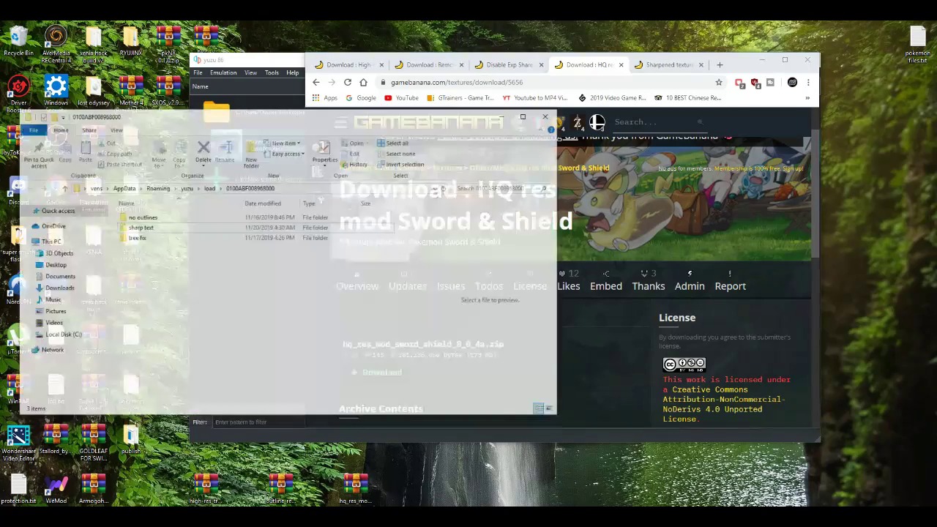
Rename the "sharp text" mod folder as "high res" and minimize the folder window
left_click(137, 208)
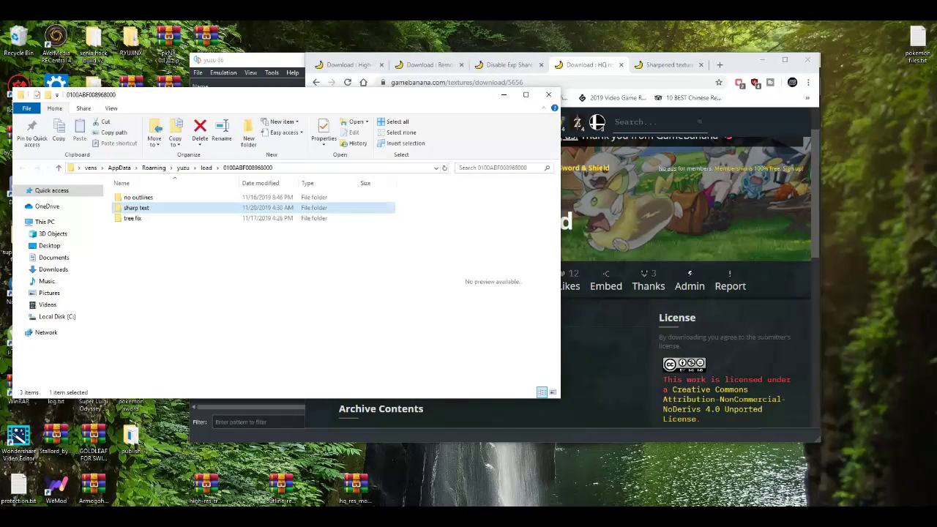
right_click(147, 210)
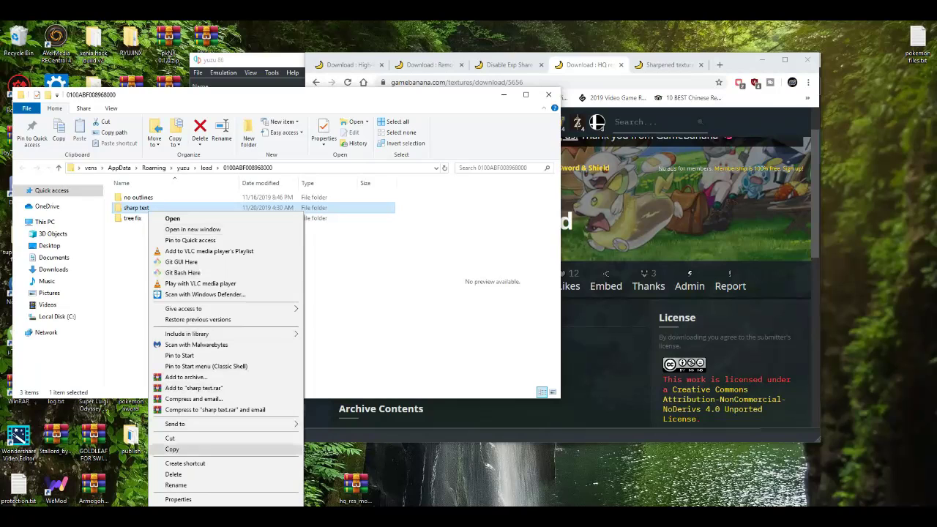
left_click(175, 485)
type("hig")
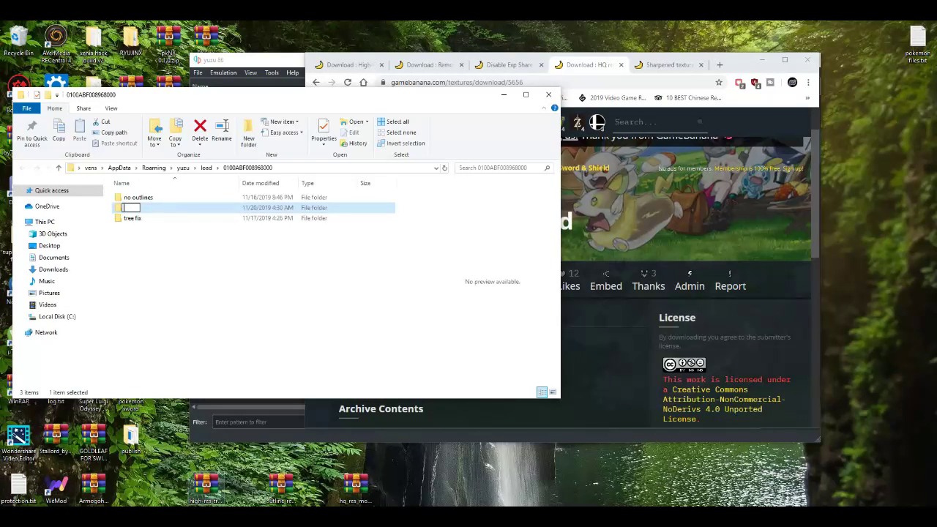
type("h res")
key("Return")
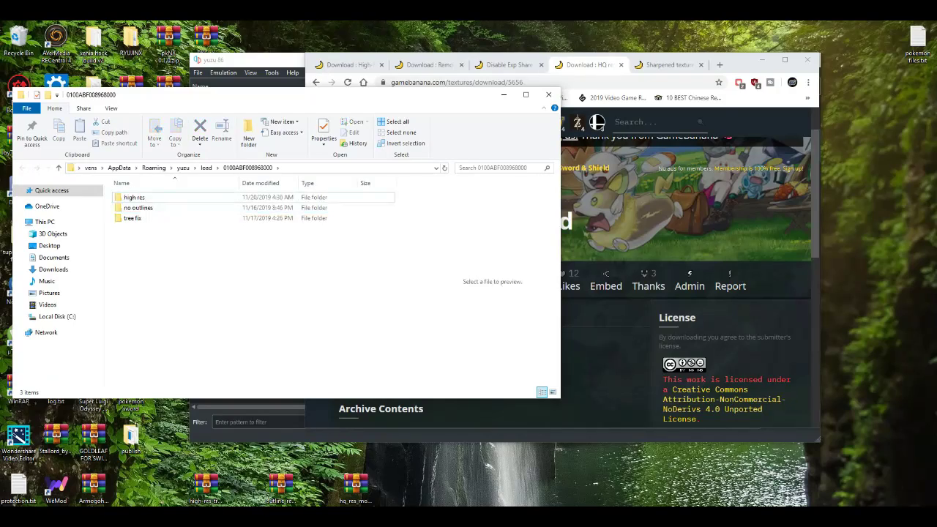
left_click(503, 95)
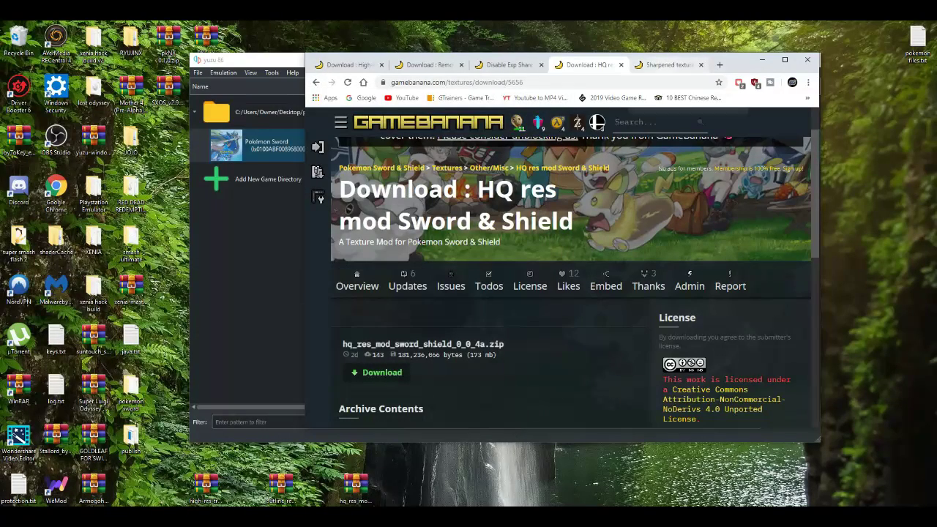
Maximize the browser and open the download page of the Sharpened textures mod on GameBanana for sharptex.zip
left_click(784, 59)
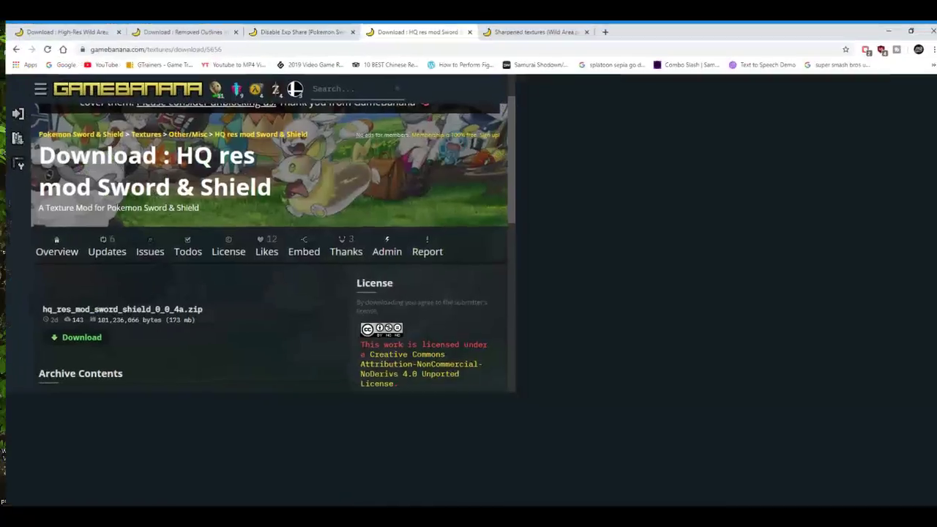
left_click(531, 28)
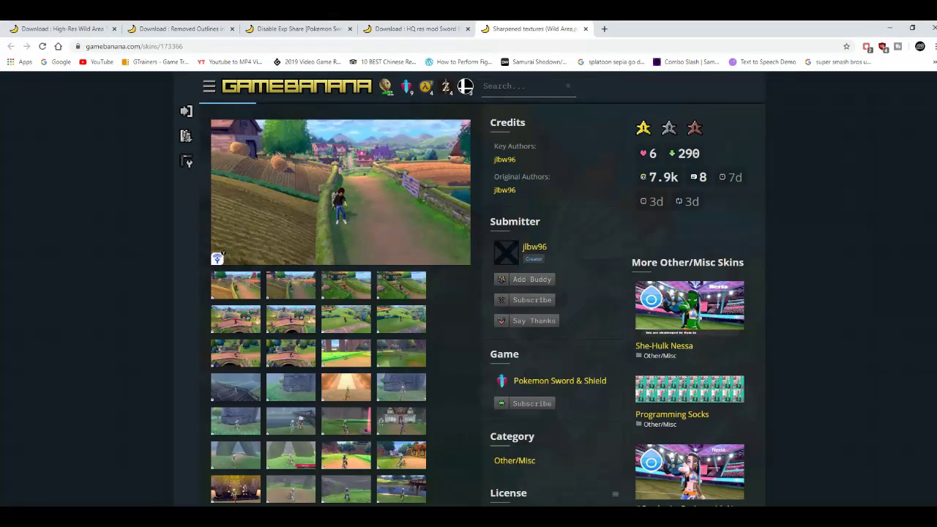
scroll(476, 303, "down", 15)
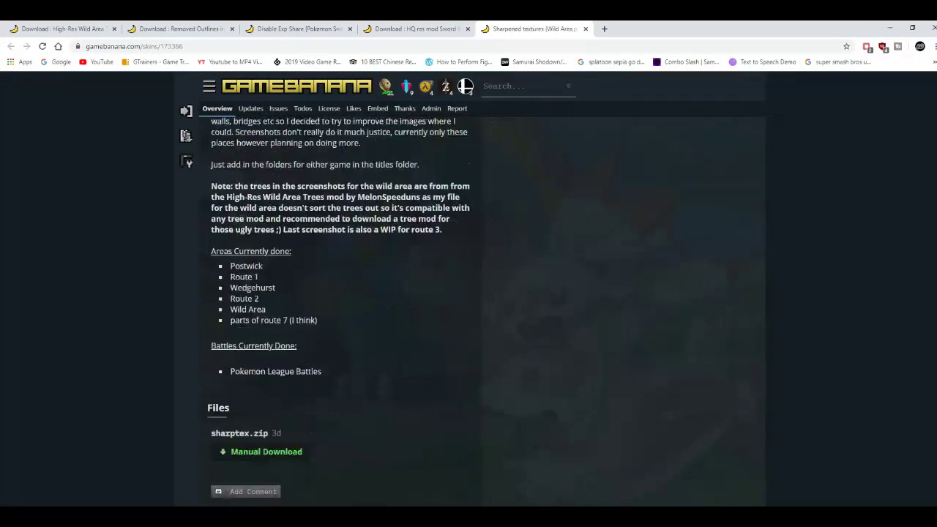
left_click(285, 331)
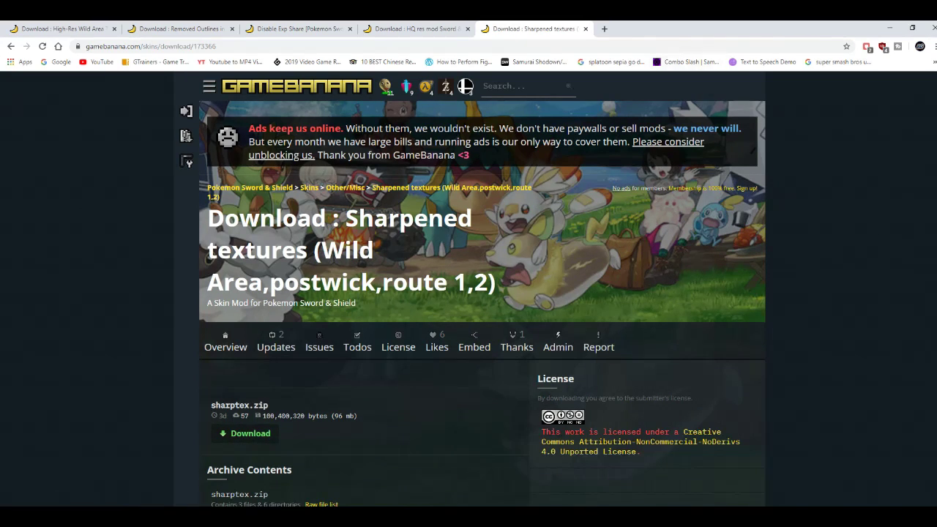
Place the downloaded sharptex.zip on the desktop beside the other mod archives and minimize the browser
left_click(912, 27)
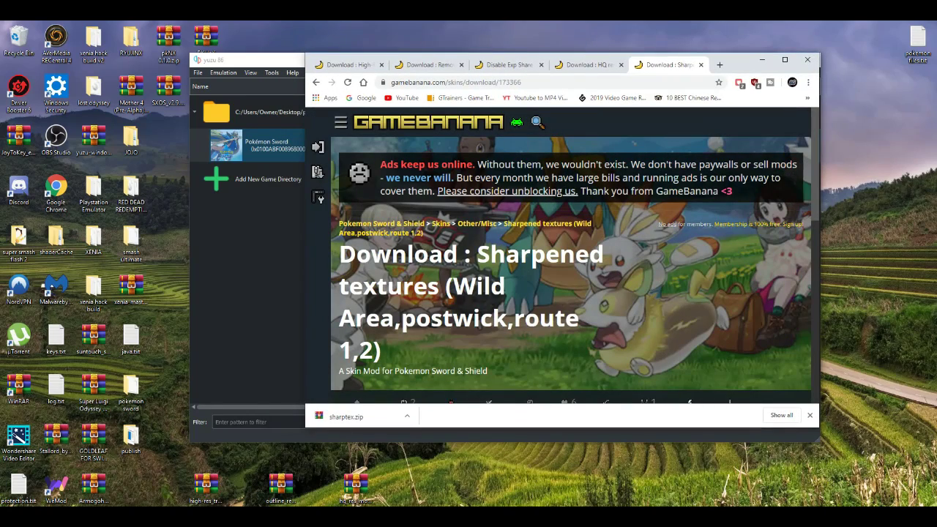
left_click_drag(346, 416, 430, 487)
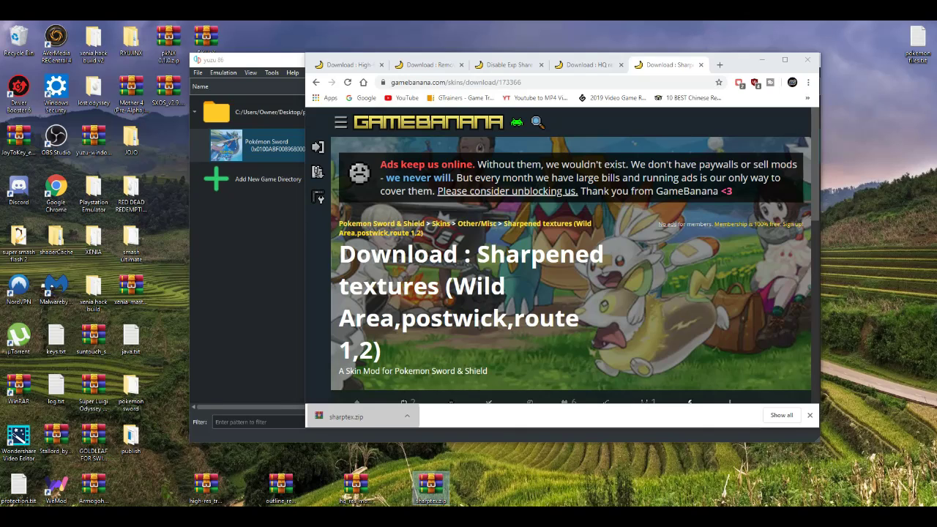
left_click(810, 415)
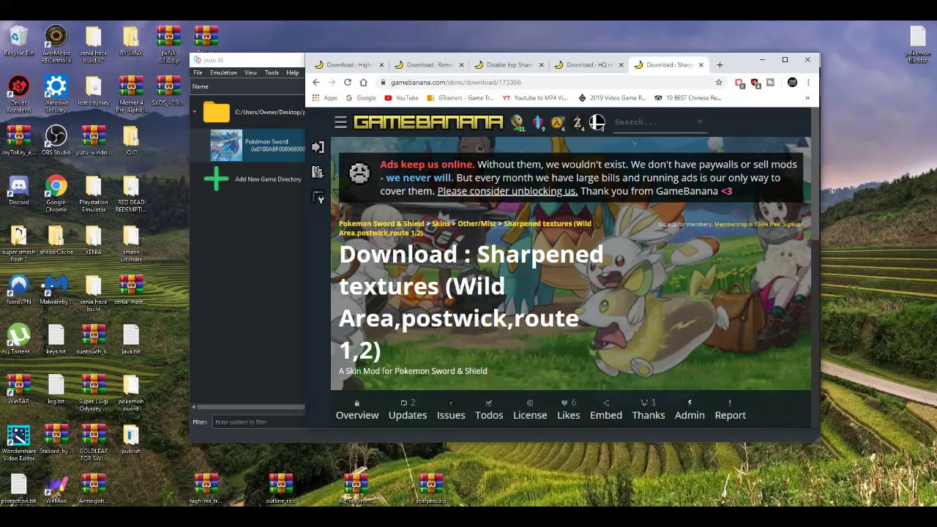
left_click(762, 60)
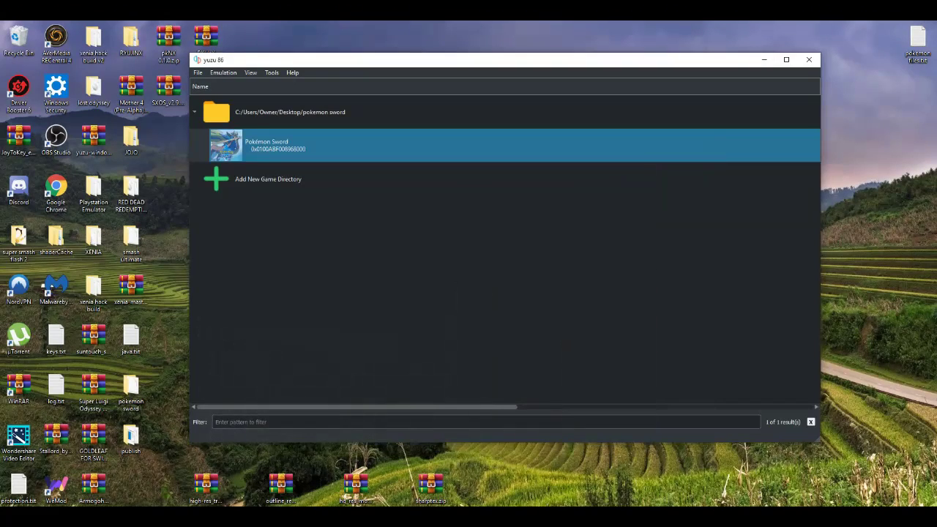
Open sharptex.zip from the desktop in WinRAR, dismiss the license reminder and enter the romfs folder
double_click(431, 484)
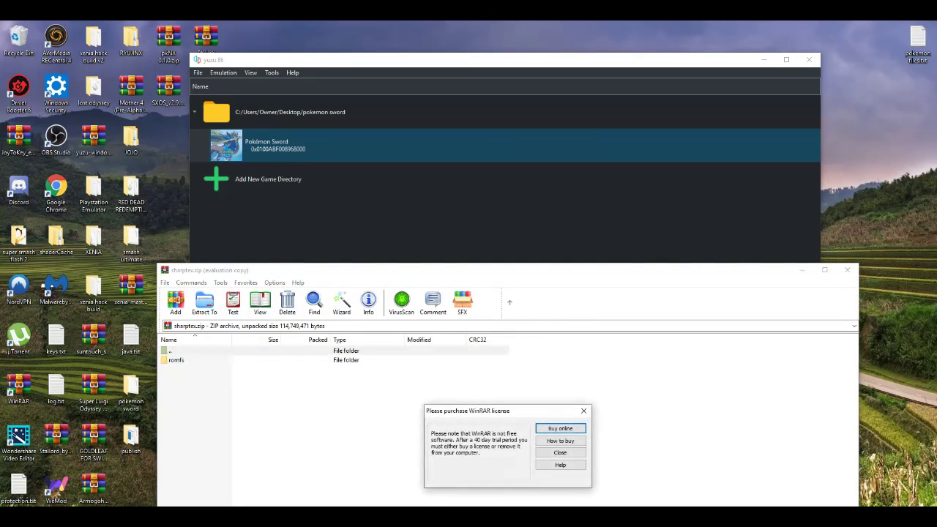
left_click(560, 452)
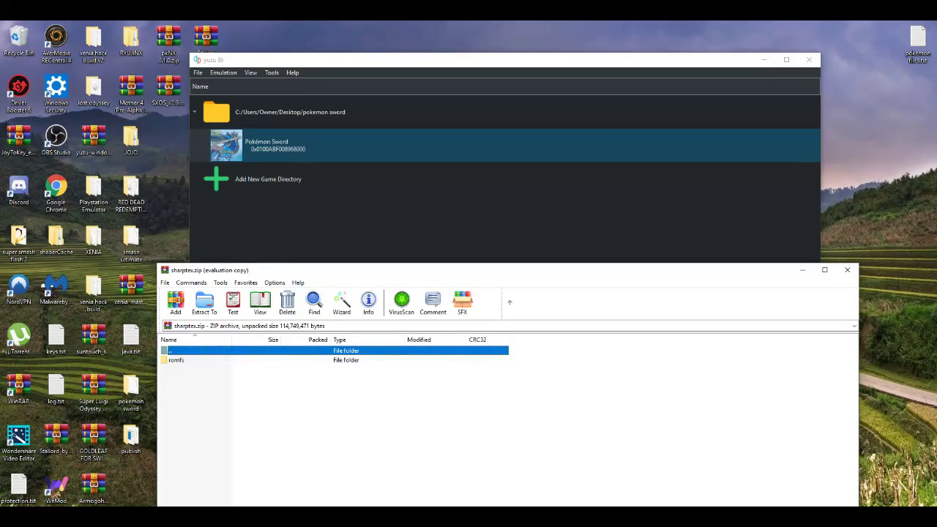
key("Down")
key("Return")
key("Down")
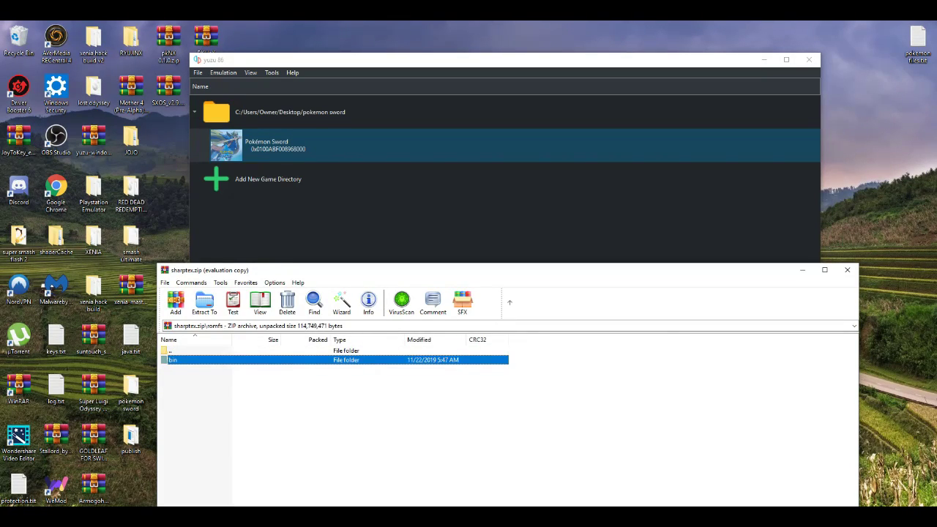
Examine the archive's folder structure from romfs\bin down to archive\field\area\texture
key("Return")
key("Down")
key("Return")
key("Down")
key("Return")
key("Down")
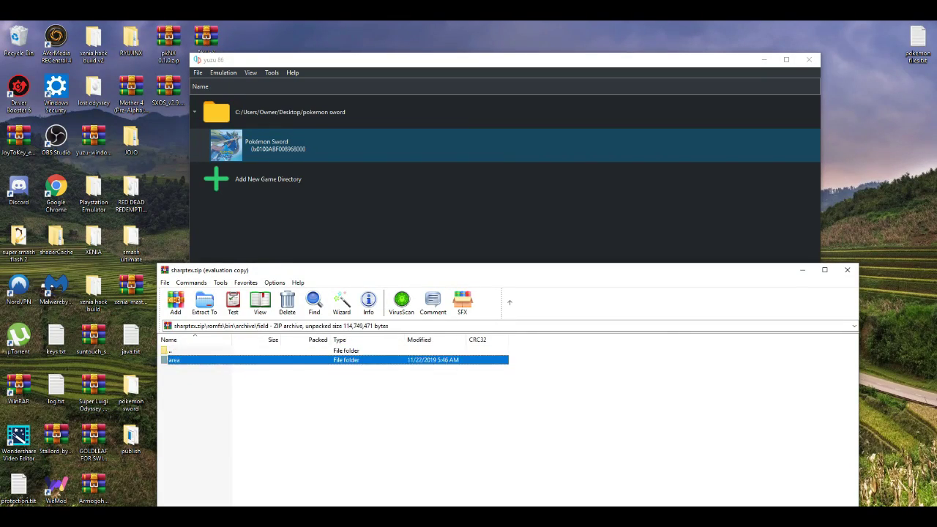
key("Return")
key("Down")
key("Return")
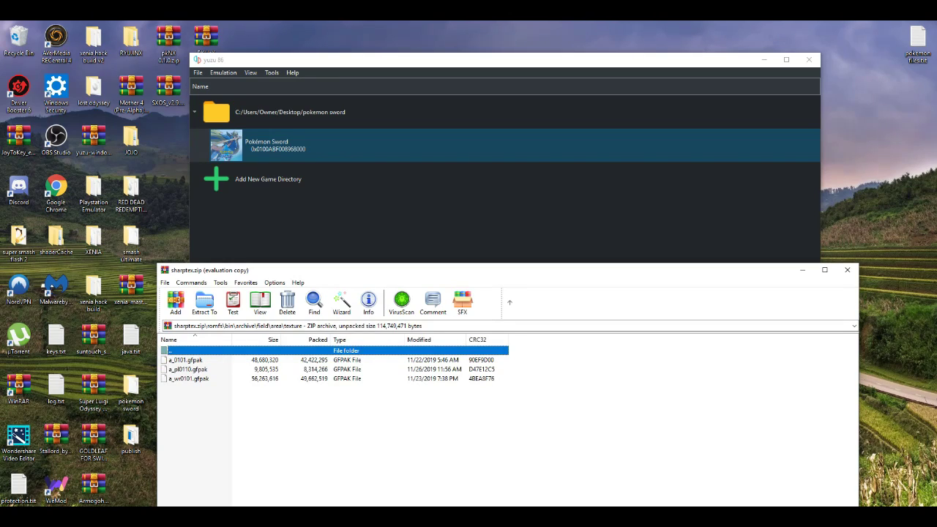
Go back up from the texture folder through all levels, out of the archive to WinRAR's Desktop listing
left_click(510, 303)
left_click(510, 303)
left_click(509, 302)
left_click(509, 302)
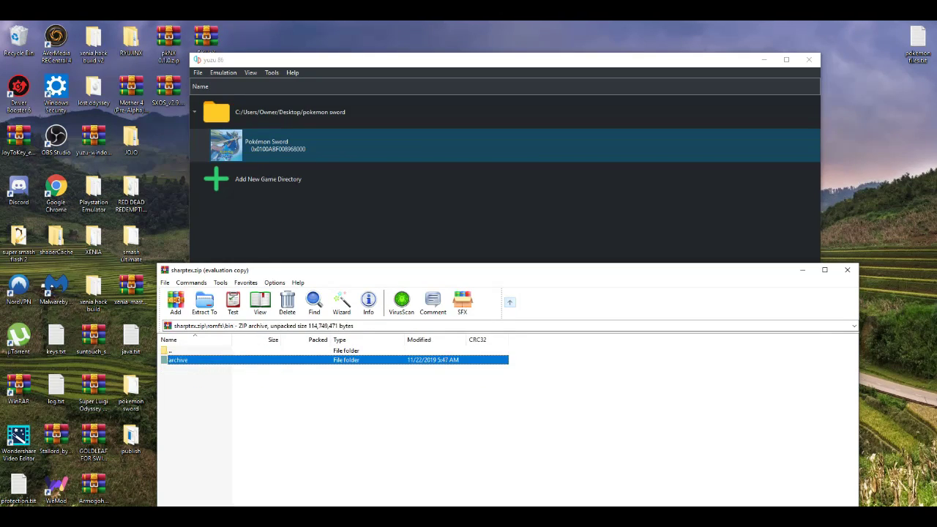
left_click(509, 301)
left_click(509, 301)
left_click(509, 302)
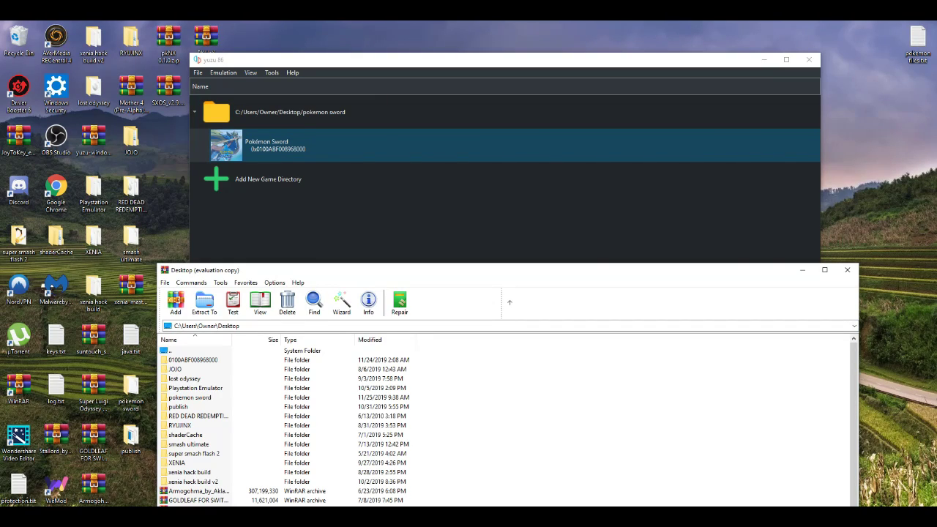
Glance at the Sharpened textures download page, look through WinRAR's Desktop listing and close the WinRAR window
mouse_move(94, 516)
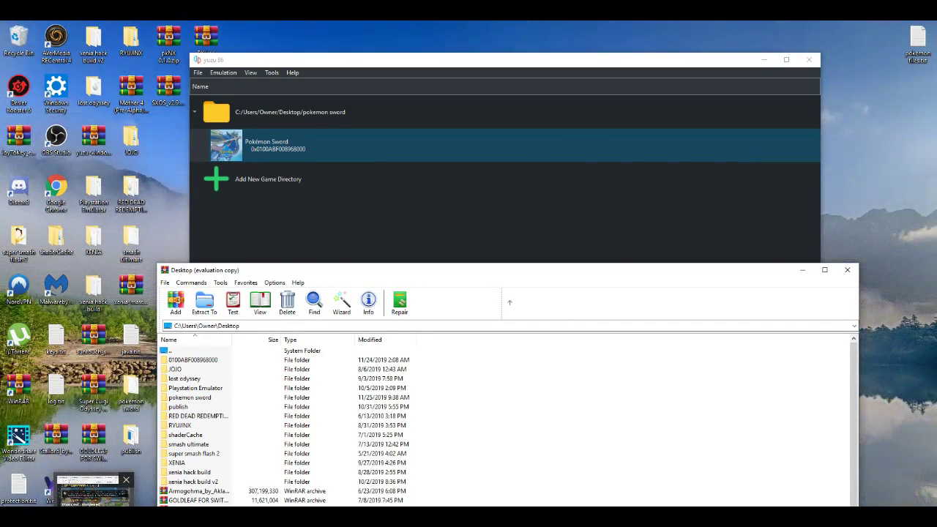
left_click(94, 489)
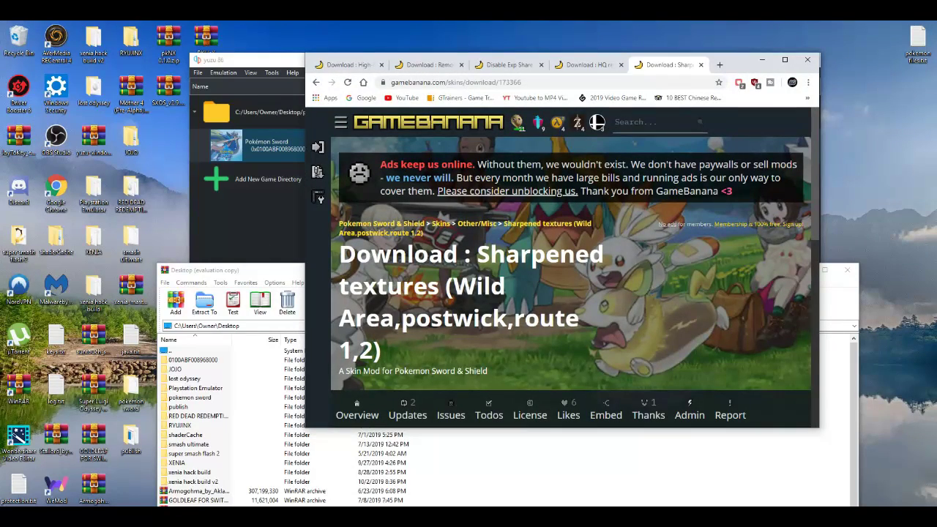
key("super+Down")
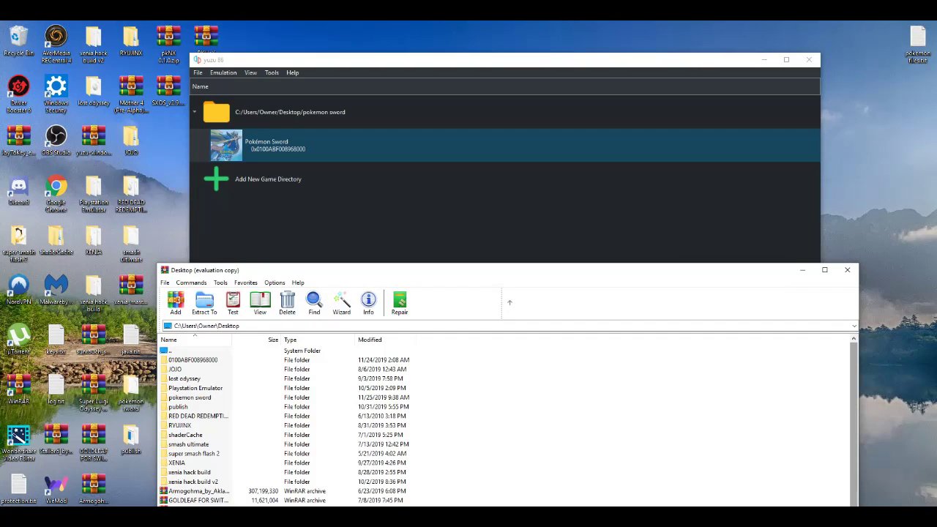
scroll(506, 425, "down", 5)
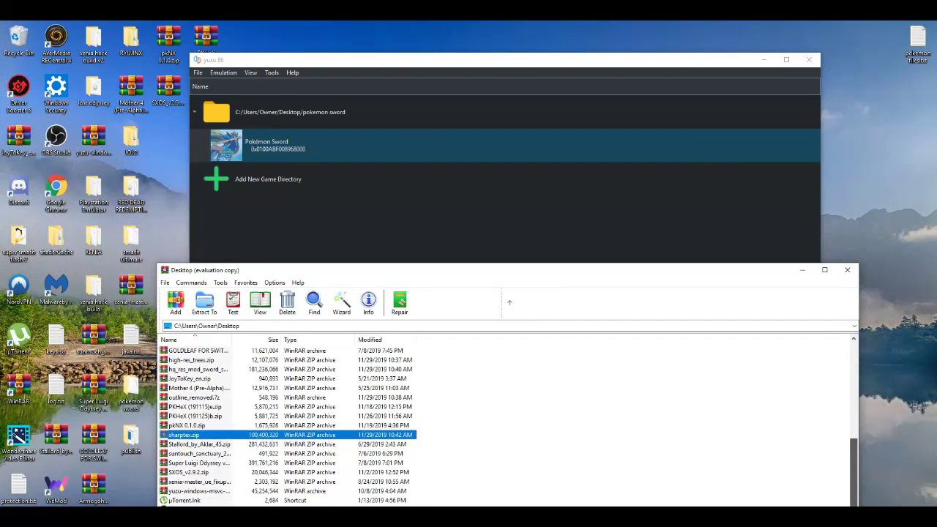
scroll(505, 425, "up", 6)
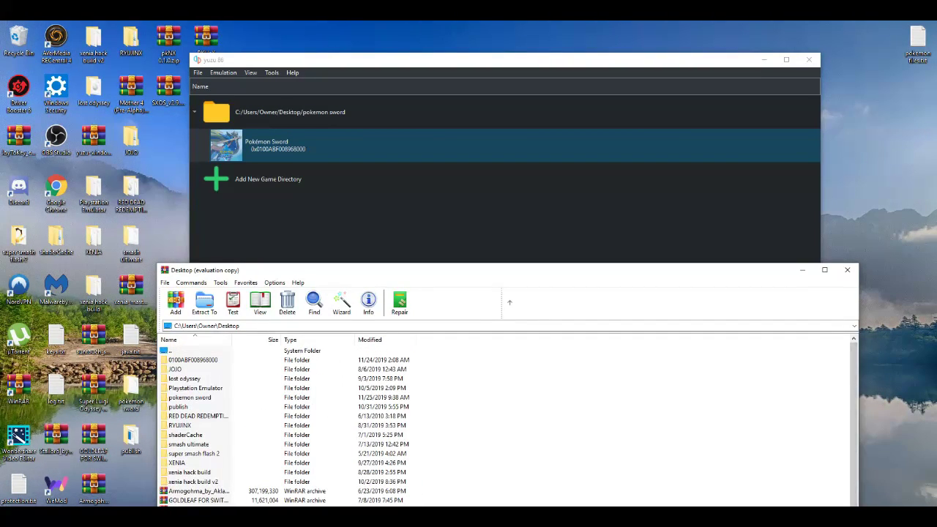
left_click(847, 269)
Minimize the browser, reopen sharptex.zip from the desktop in WinRAR and dismiss the license reminder
key("alt+Tab")
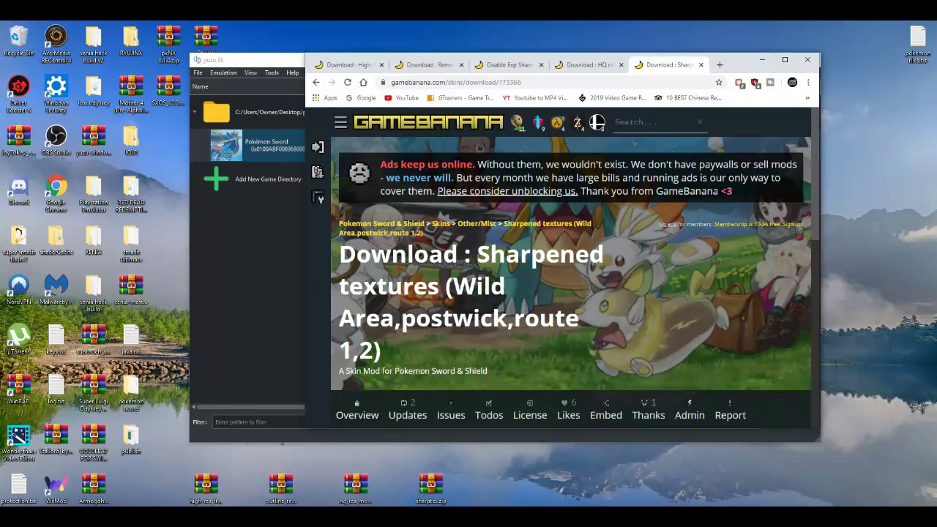
left_click(430, 487)
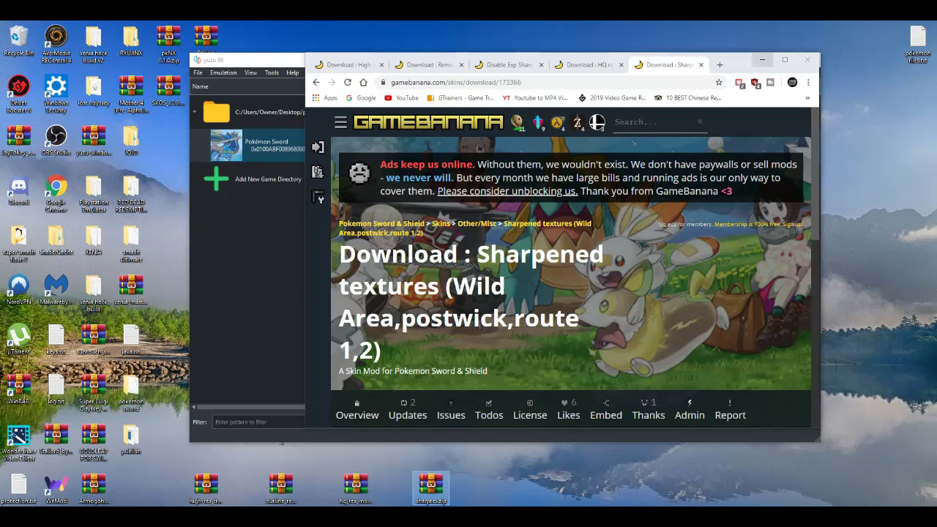
left_click(762, 60)
left_click(431, 487)
key("Return")
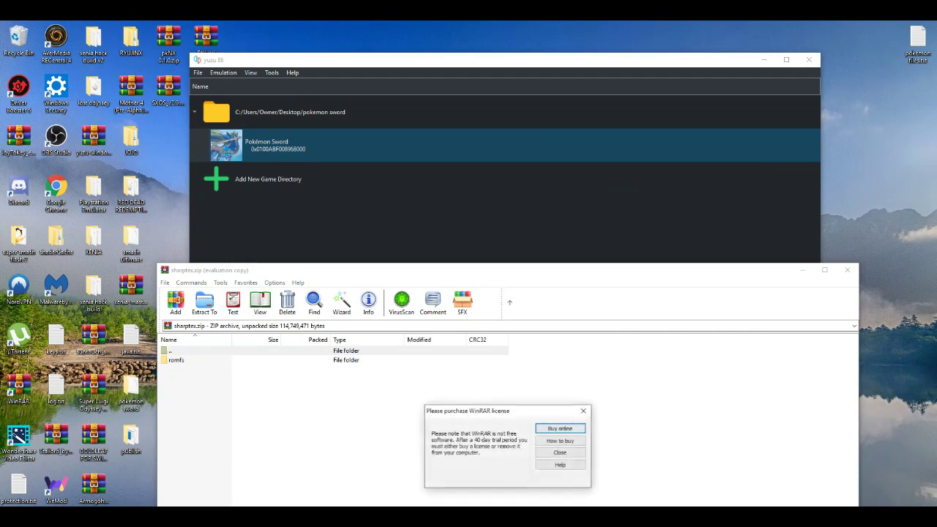
left_click(560, 452)
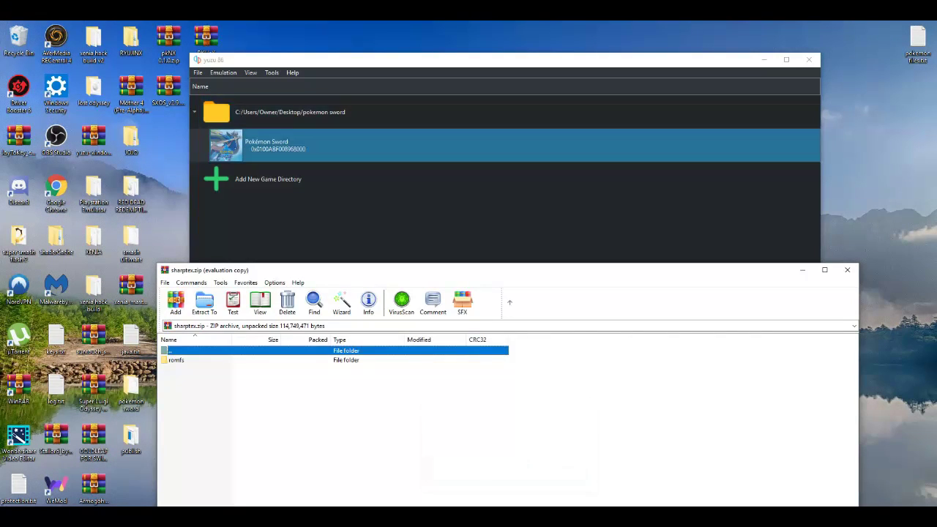
left_click(282, 146)
right_click(282, 146)
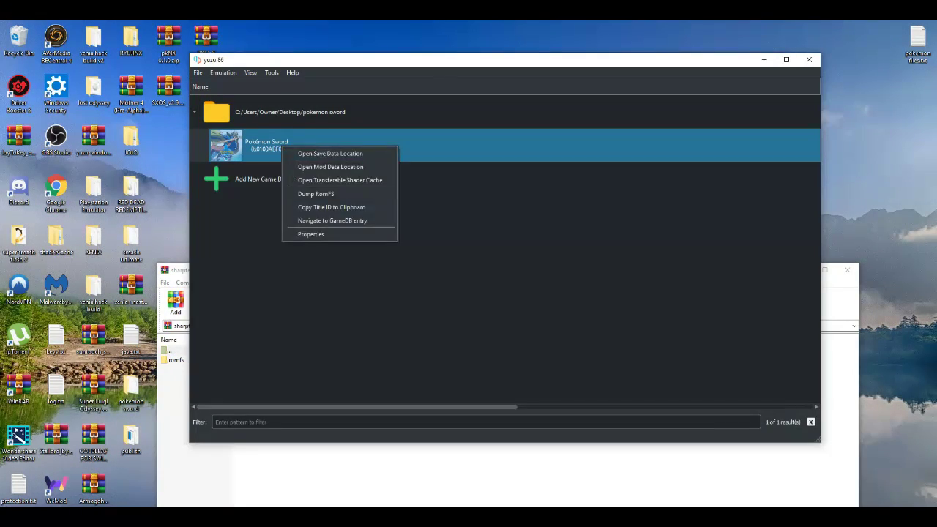
left_click(507, 476)
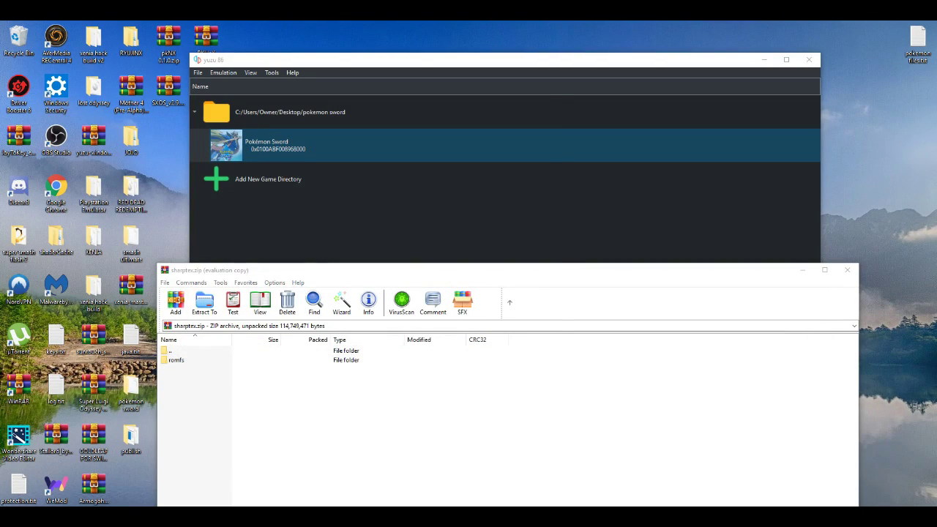
Extract the romfs folder from sharptex.zip into the 0100ABF008968000 mod folder, then close WinRAR and minimize the folder window
key("alt+Tab")
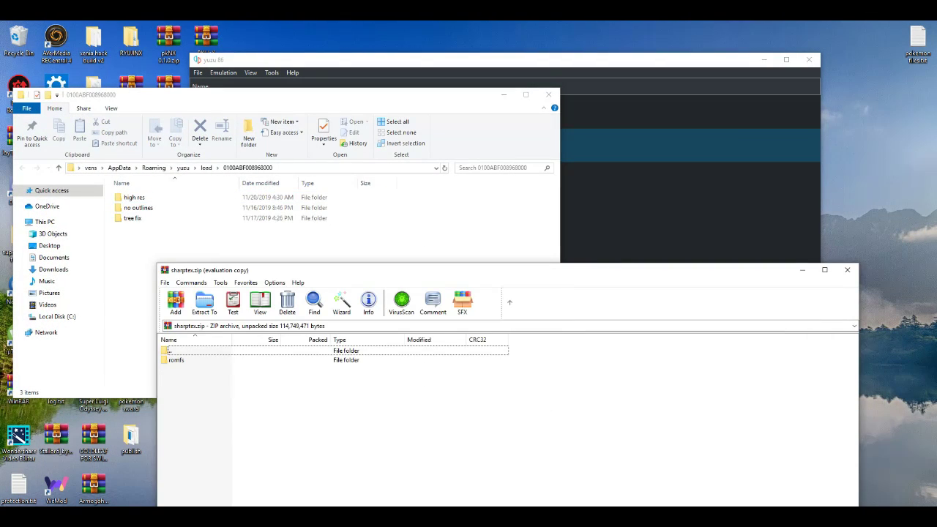
left_click(176, 359)
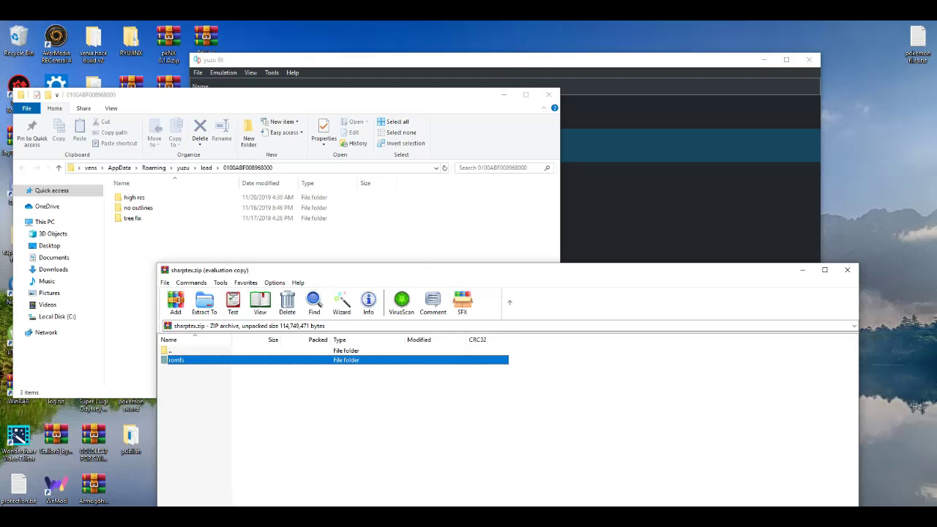
left_click_drag(176, 360, 256, 241)
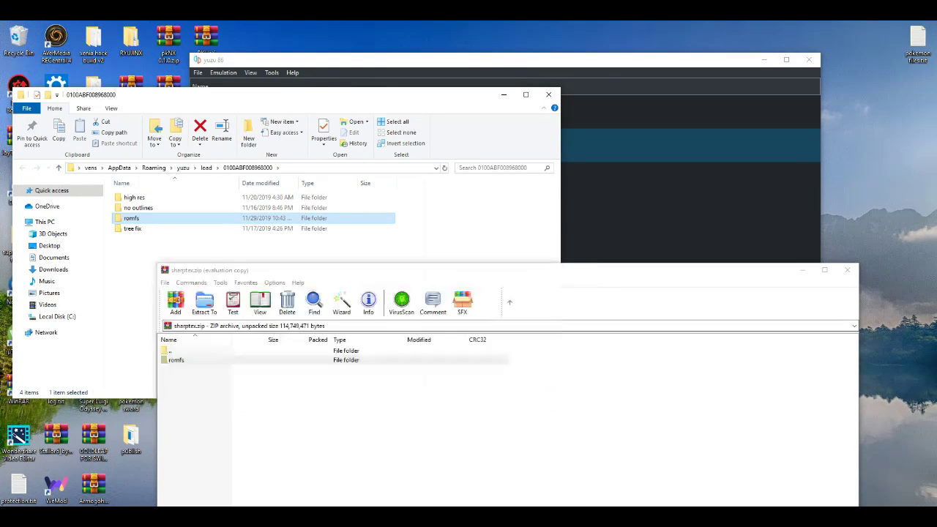
left_click(846, 269)
left_click(847, 270)
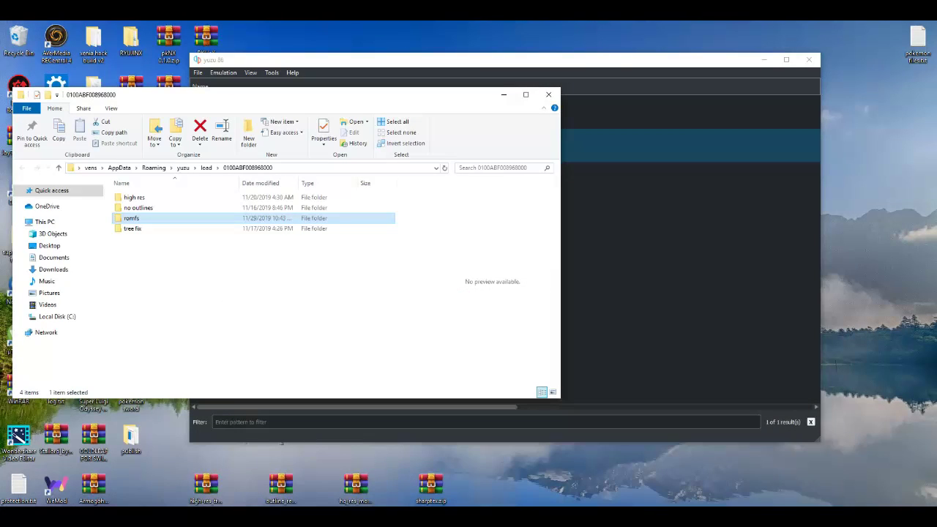
left_click(504, 95)
Bring the browser back full-size and read the description and files of GameBanana's Disable Exp Share mod page
key("alt+Tab")
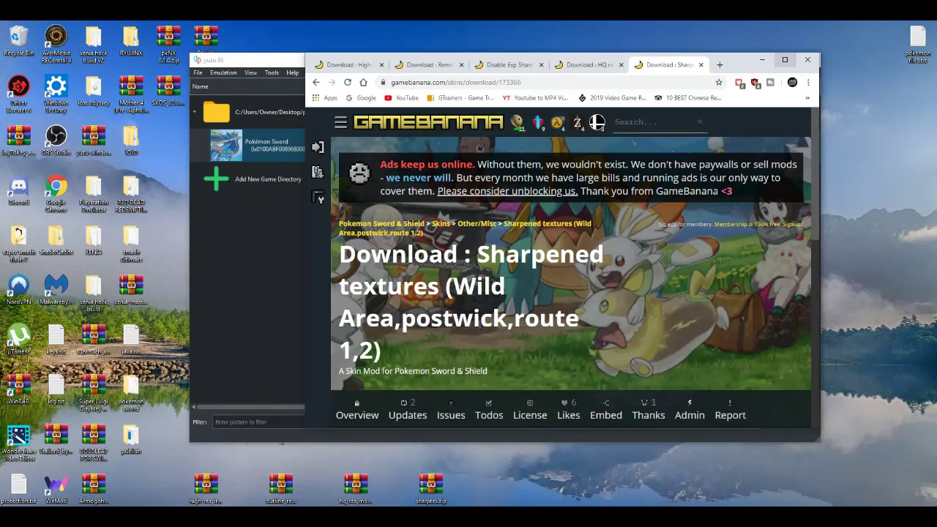
left_click(785, 60)
left_click(180, 29)
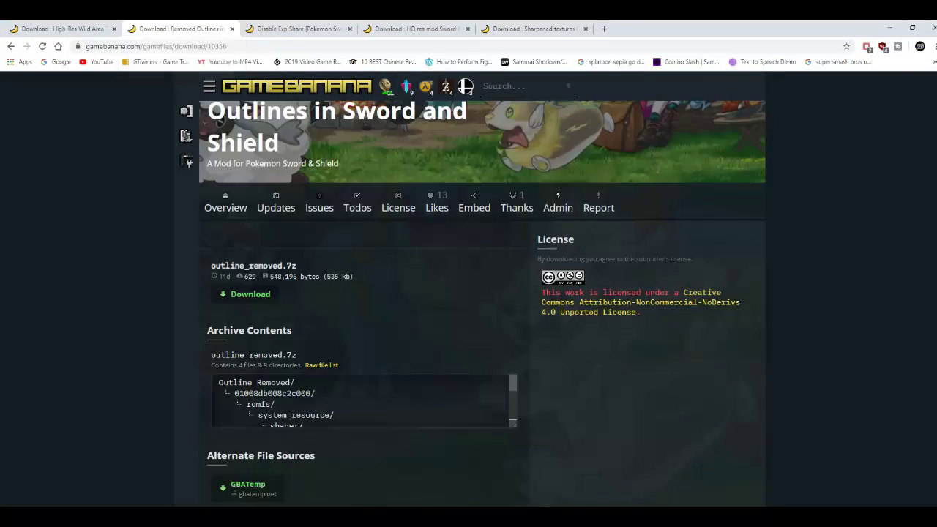
key("ctrl+Tab")
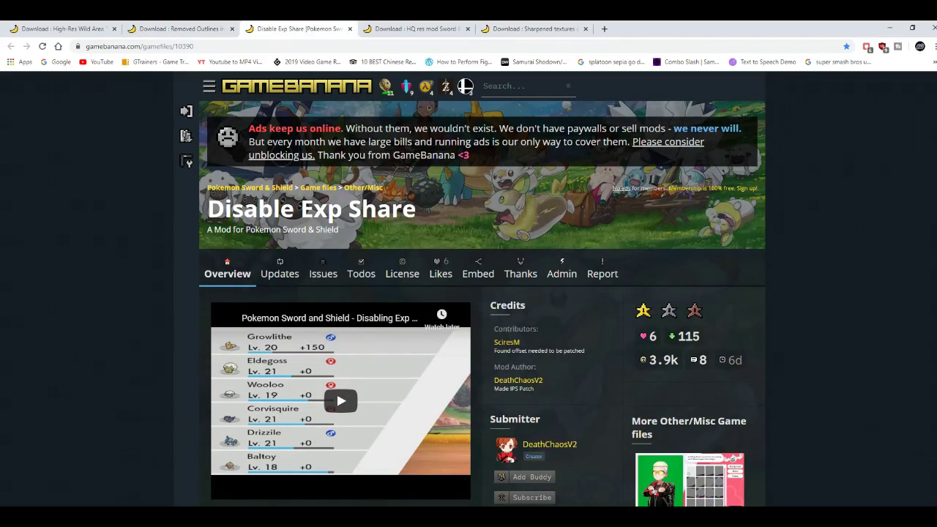
scroll(483, 303, "down", 6)
scroll(482, 303, "up", 3)
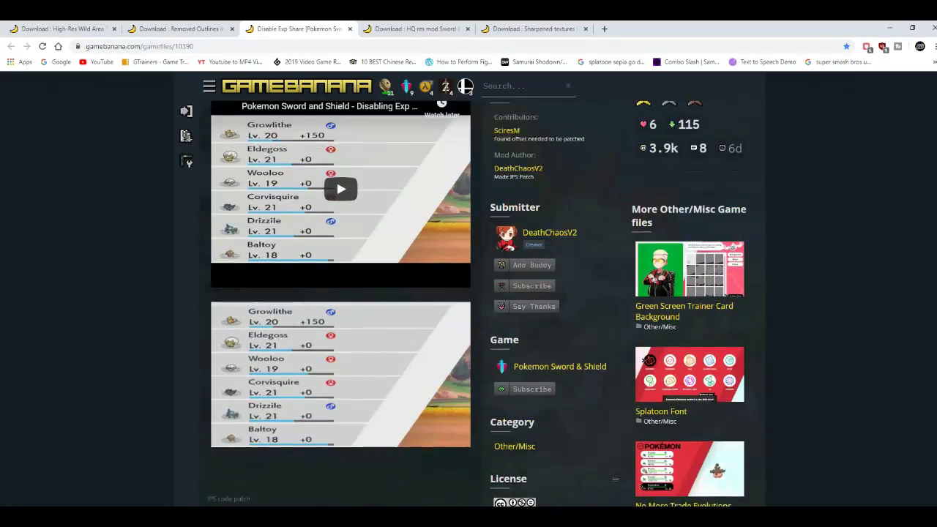
scroll(482, 303, "down", 3)
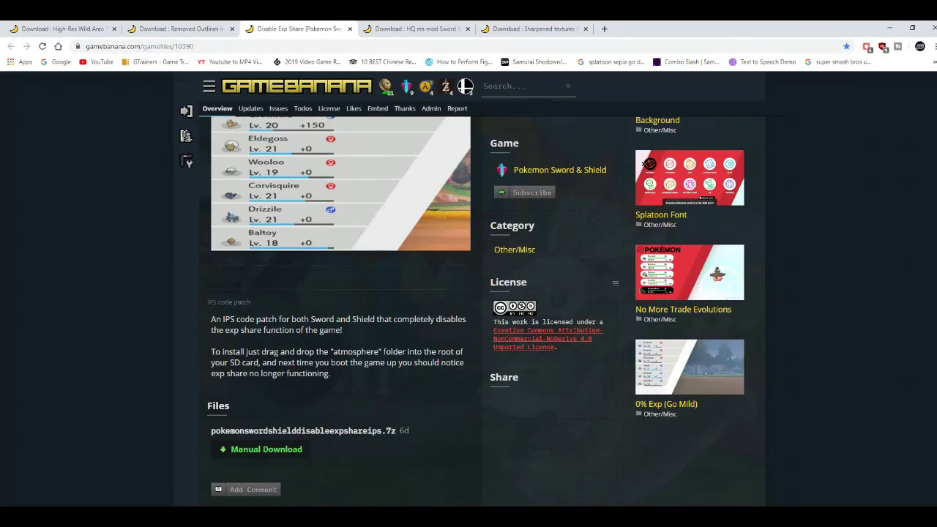
scroll(482, 303, "down", 1)
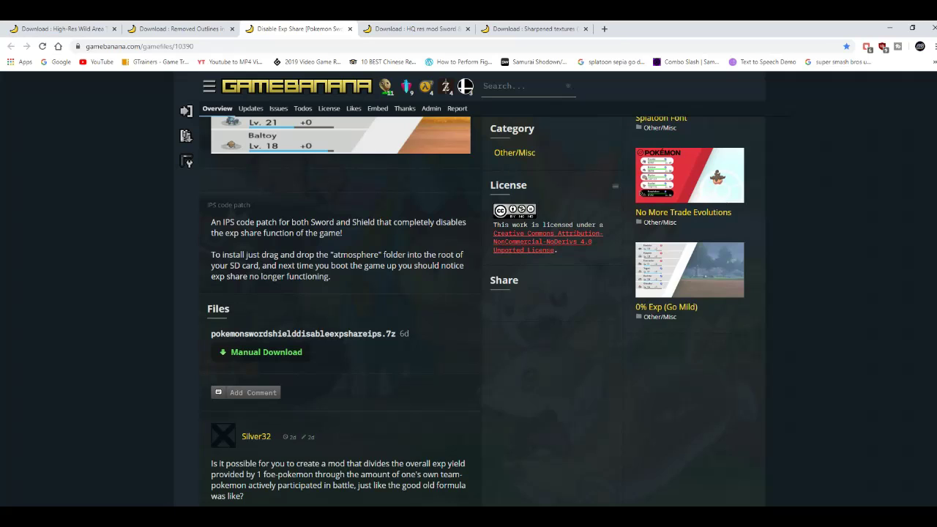
Download pokemonswordshielddisableexpshareips.7z, place a copy on the desktop beside the other mod archives and minimize the browser
left_click(265, 352)
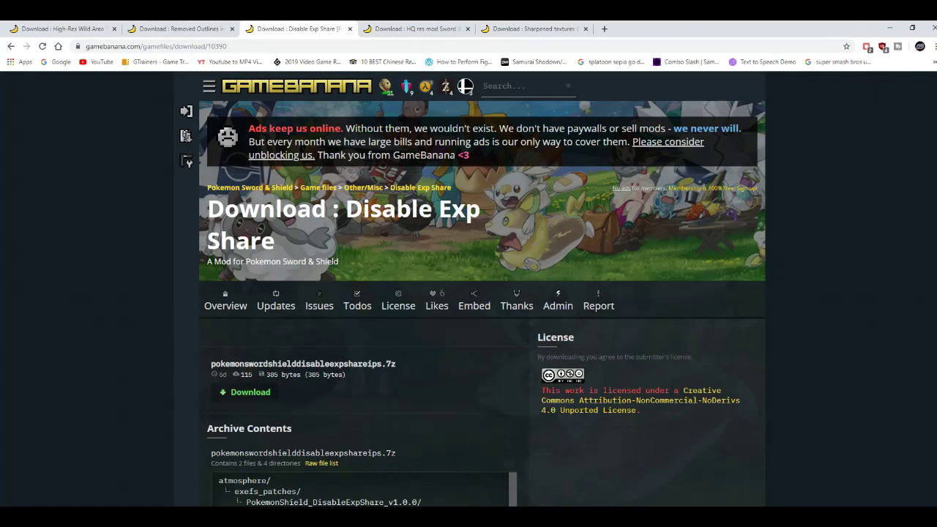
left_click(245, 391)
left_click(912, 28)
left_click_drag(358, 416, 505, 485)
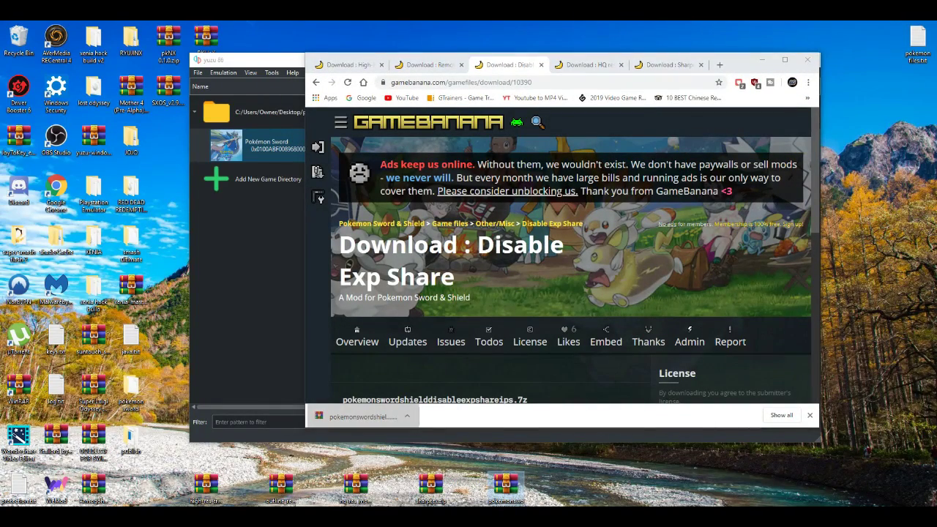
left_click(762, 59)
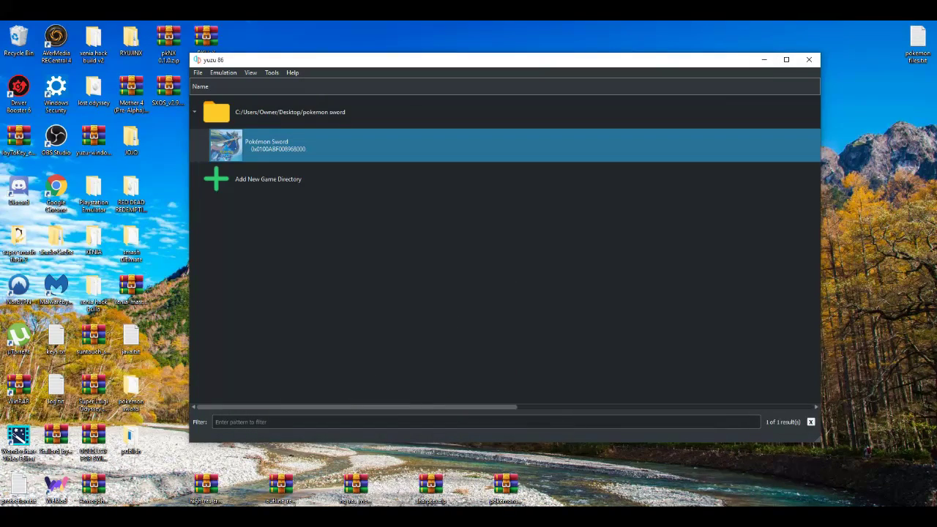
Open the Disable Exp Share archive from the desktop, dismiss the license reminder and go into atmosphere\exefs_patches
double_click(505, 486)
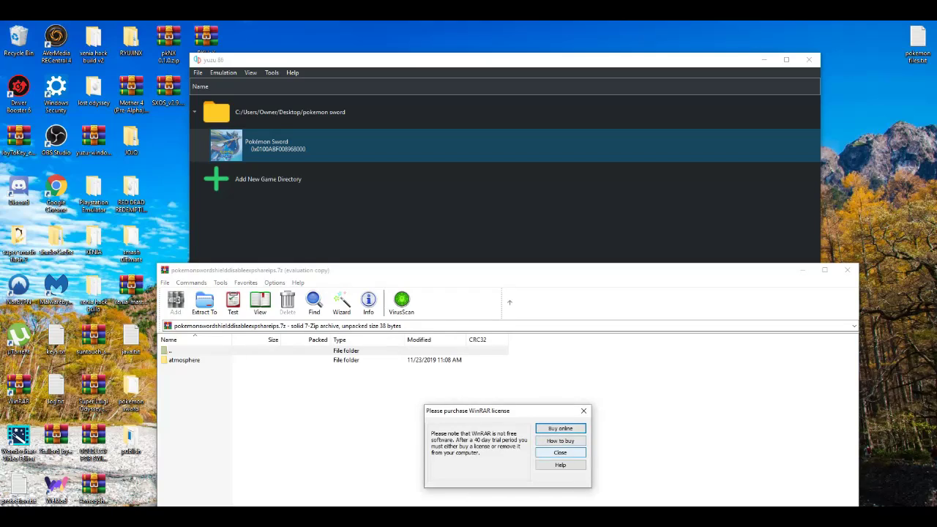
left_click(560, 453)
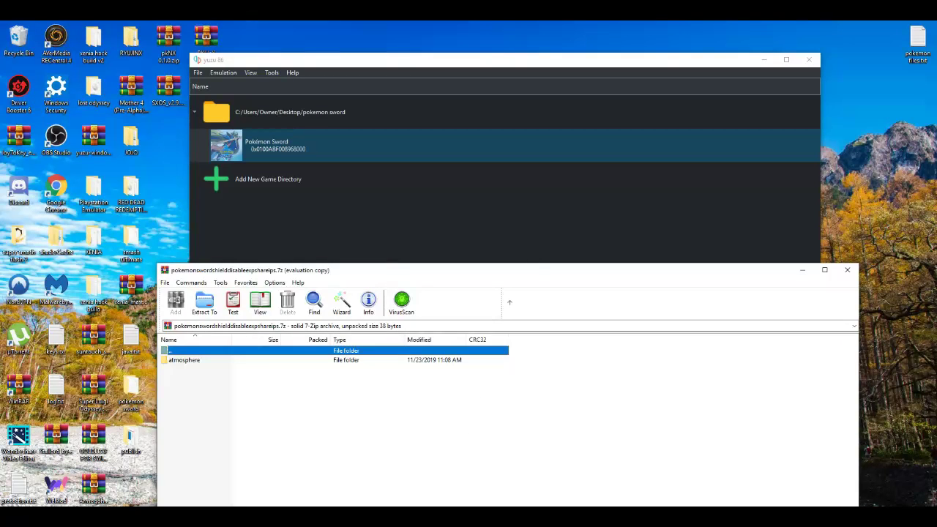
left_click(560, 453)
double_click(184, 360)
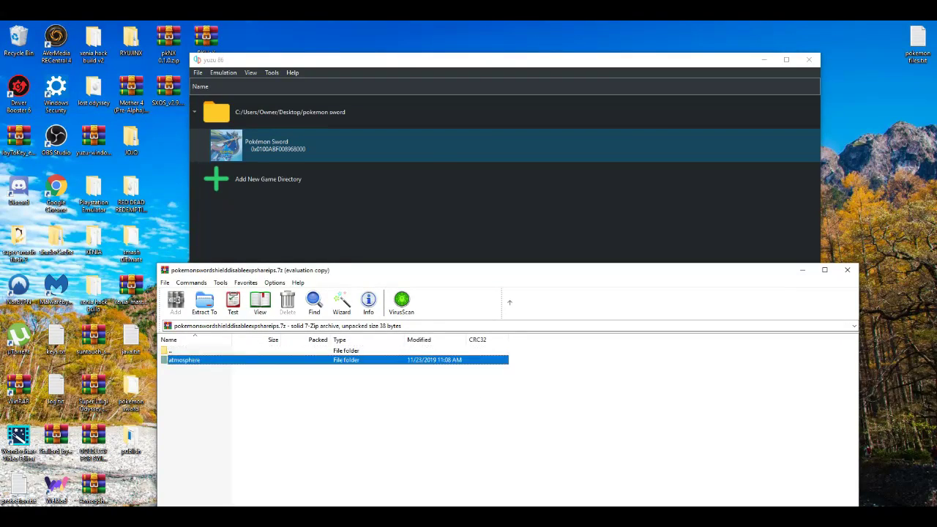
double_click(184, 360)
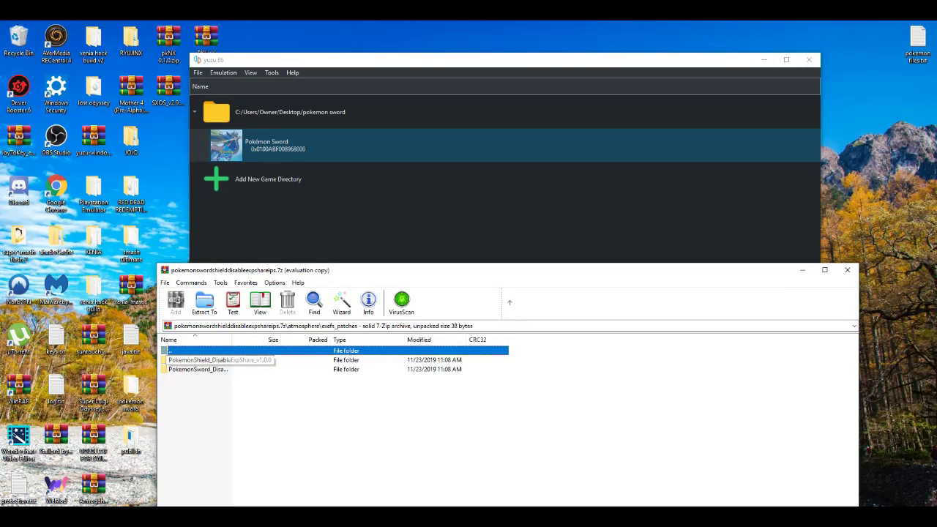
Extract the Pokémon Sword Disable Exp Share folder into the 0100ABF008968000 mod folder, then close WinRAR and the folder window
left_click(183, 360)
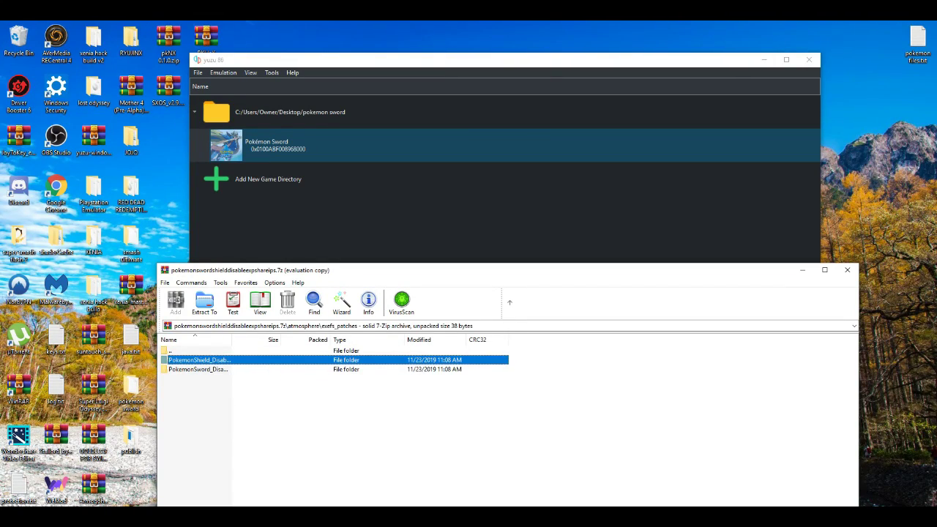
left_click(194, 369)
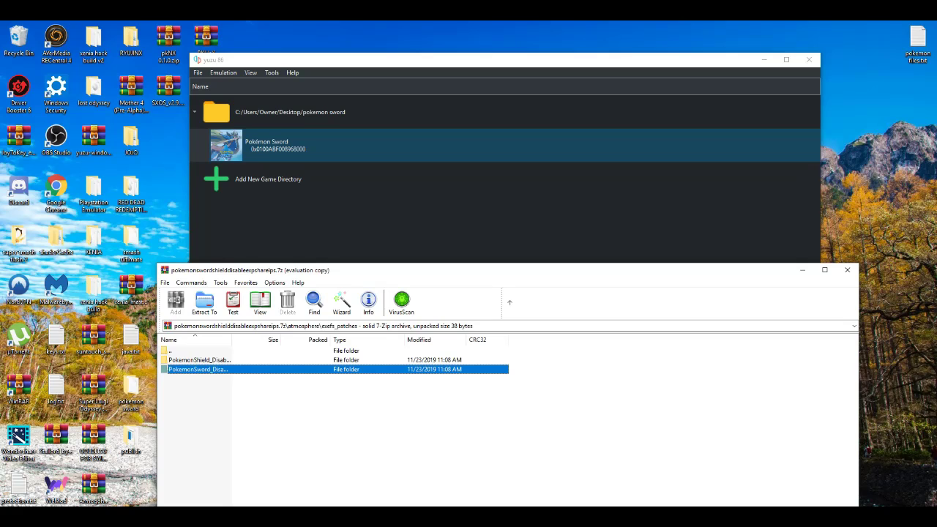
left_click(175, 505)
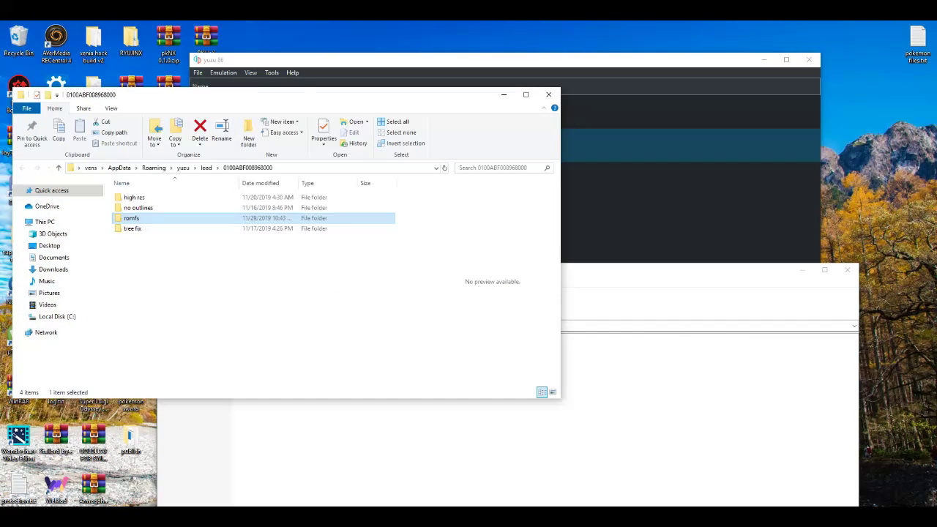
left_click(366, 431)
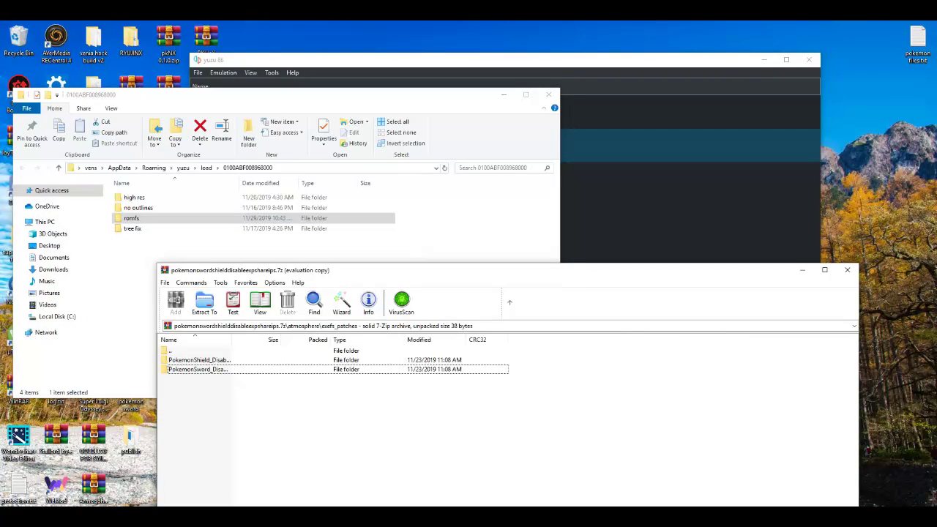
left_click(198, 369)
left_click_drag(198, 369, 219, 249)
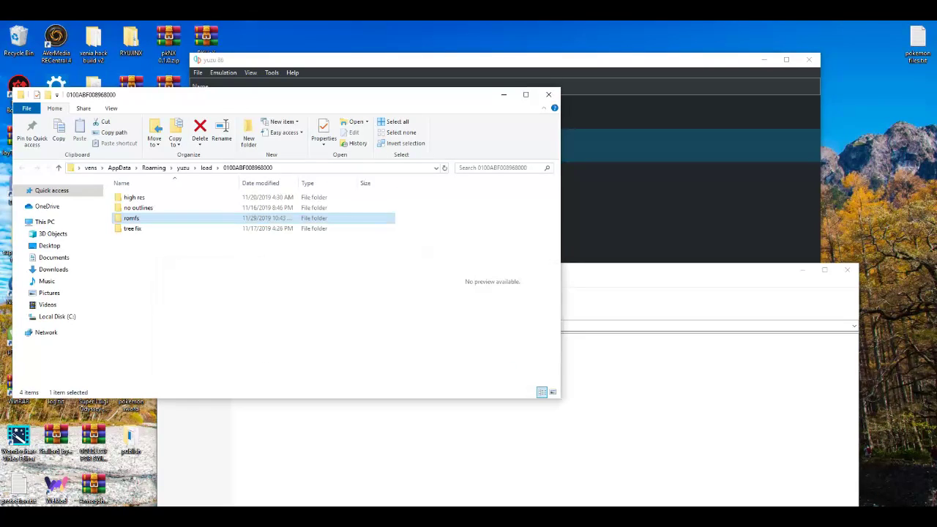
key("alt+Tab")
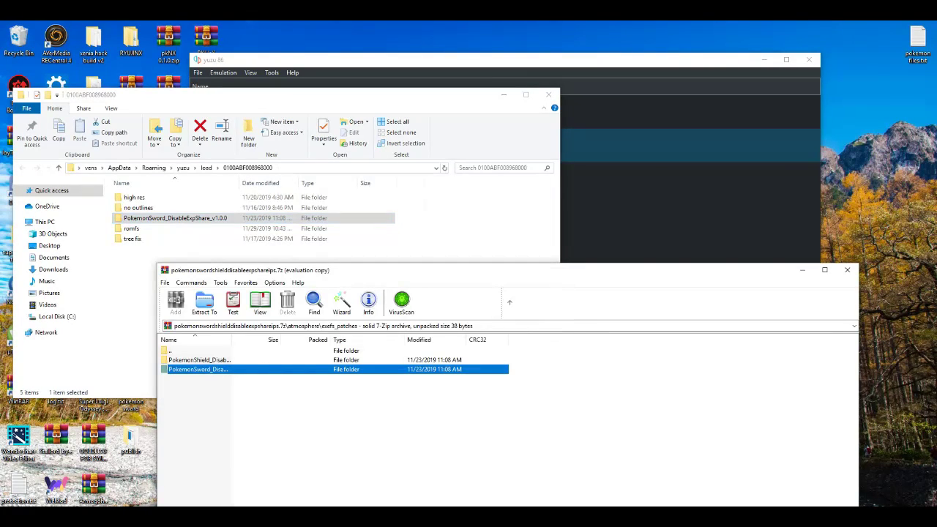
left_click(847, 270)
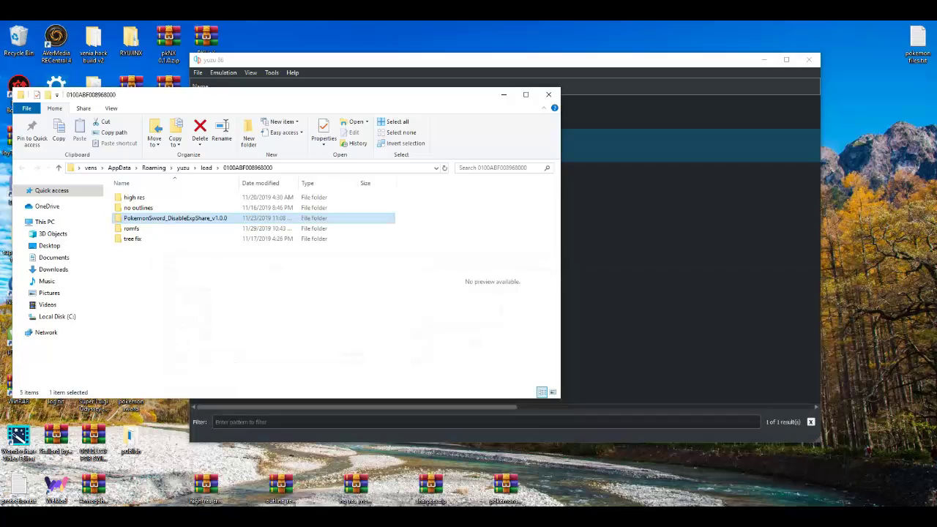
left_click(549, 94)
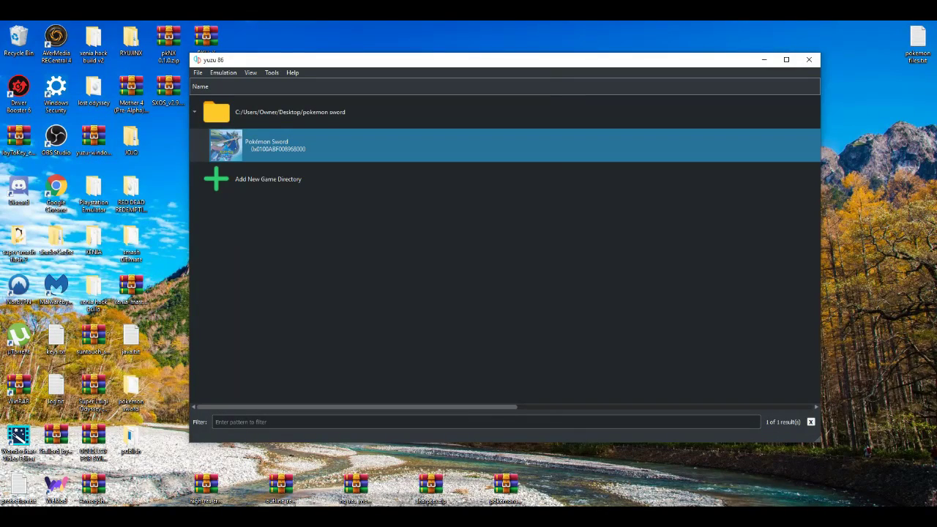
Open yuzu's graphics configuration, review the internal resolution choices, keep Native (1280x720) and confirm the settings
left_click(223, 72)
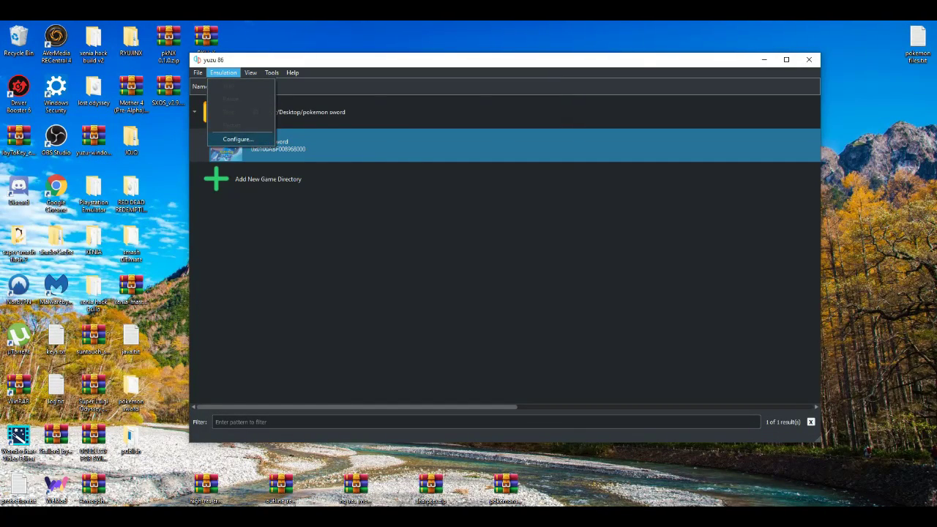
left_click(238, 139)
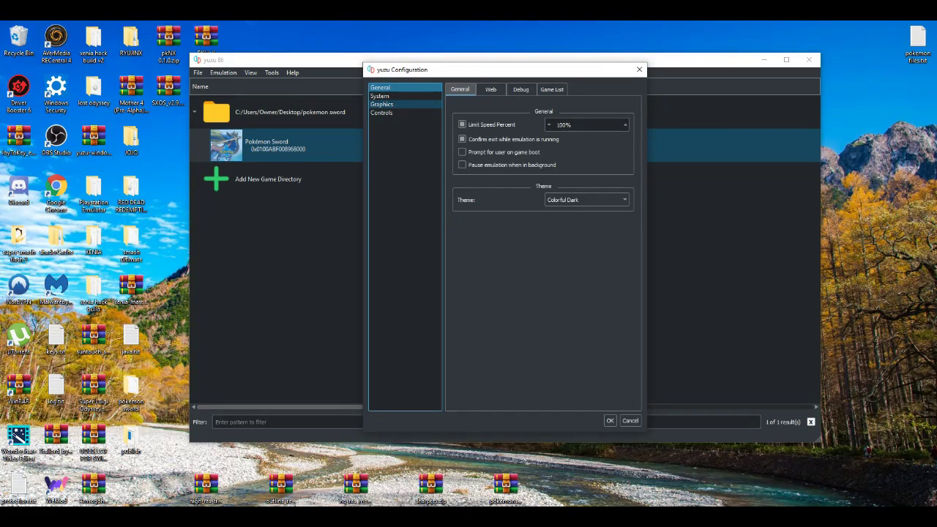
left_click(383, 104)
left_click(586, 176)
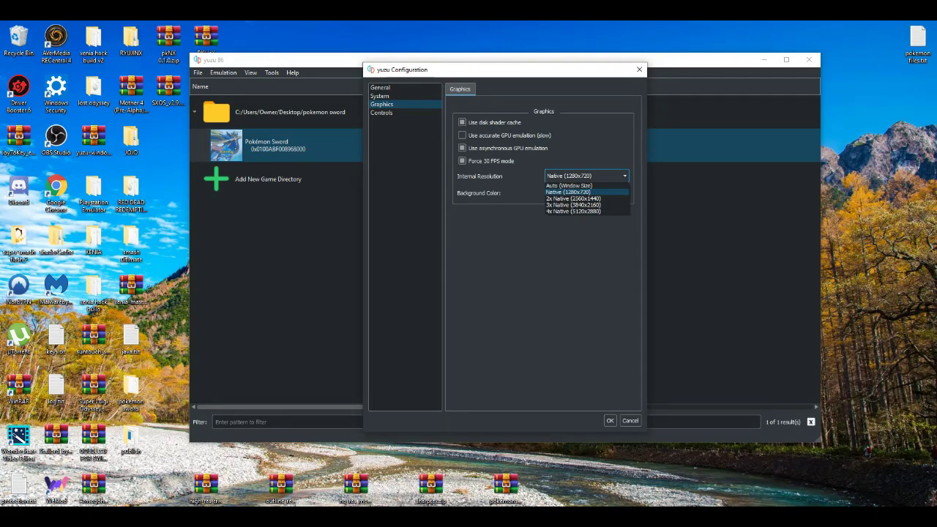
left_click(586, 191)
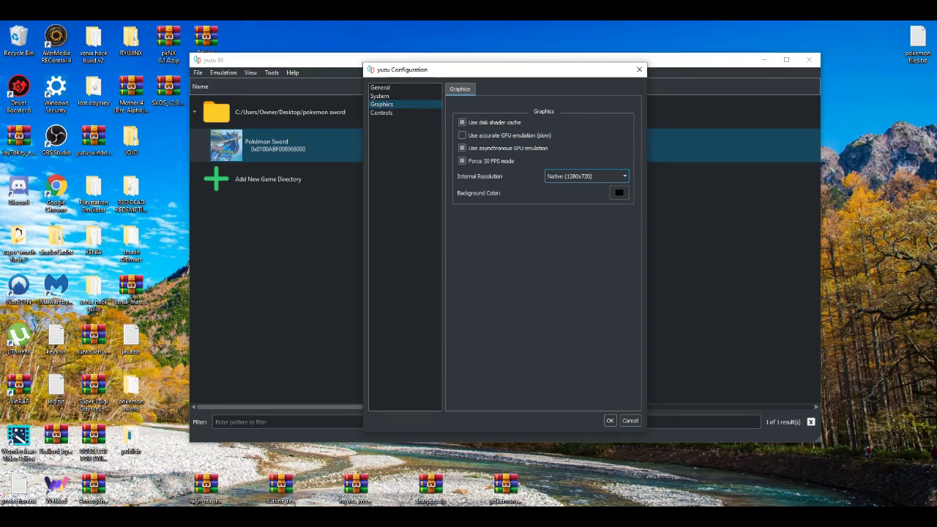
left_click(586, 176)
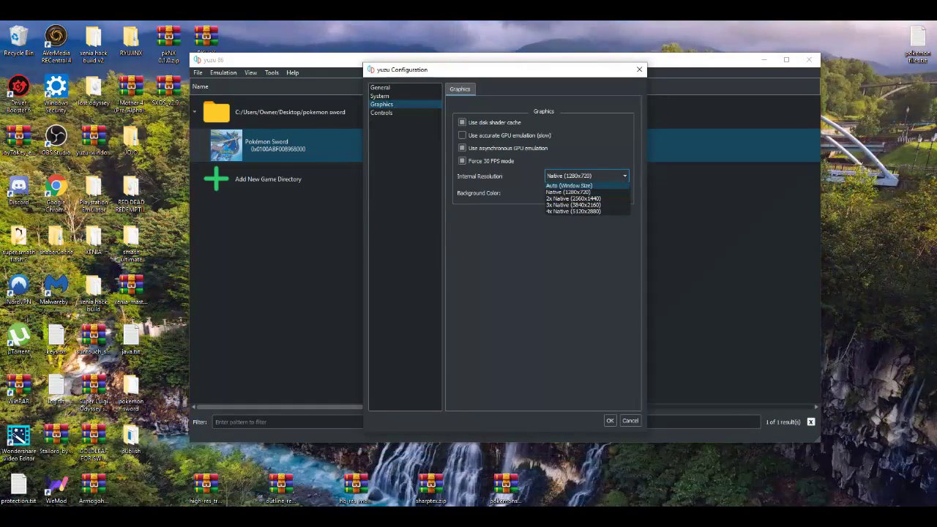
left_click(569, 191)
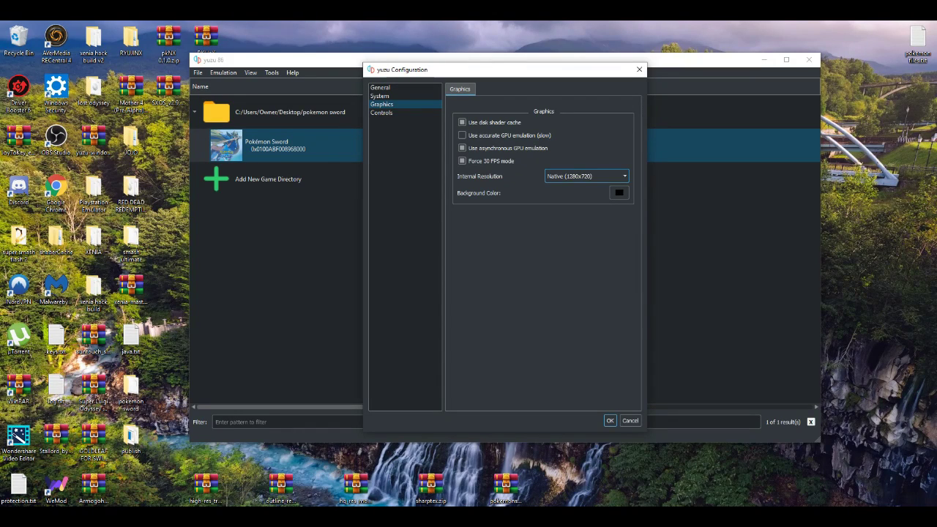
left_click(610, 420)
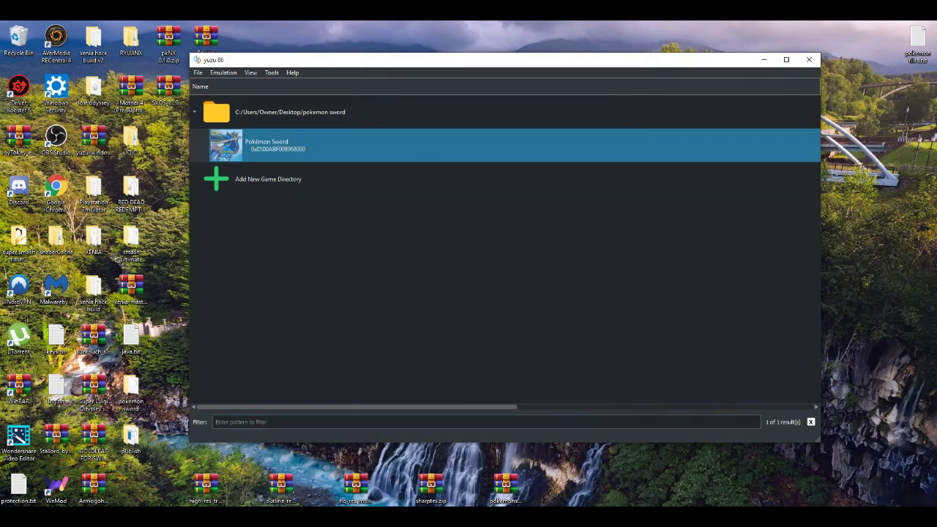
Check the add-ons listed in Pokémon Sword's properties and close the dialog
right_click(306, 150)
left_click(335, 239)
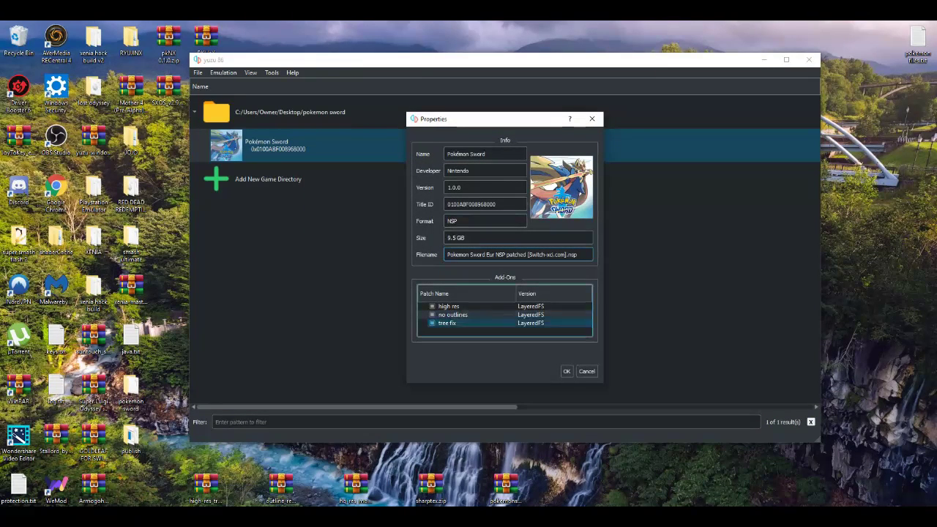
left_click(449, 306)
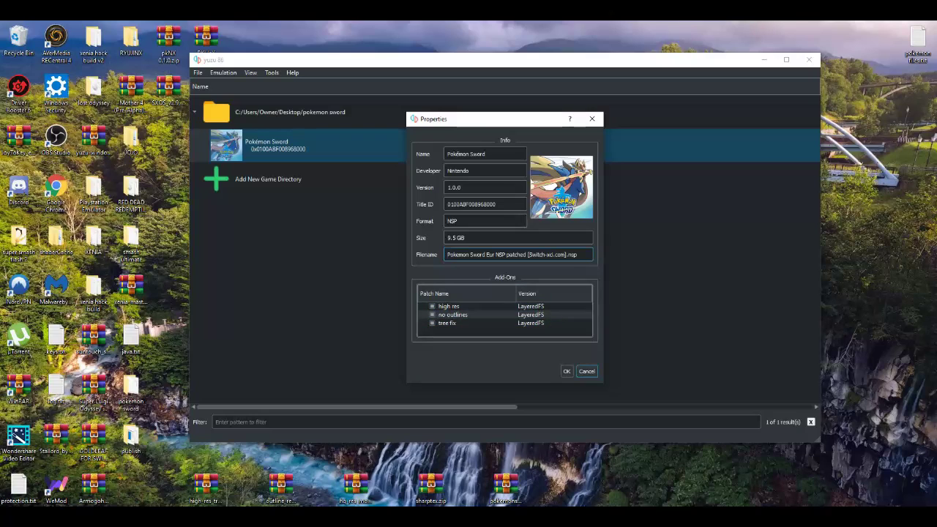
key("Return")
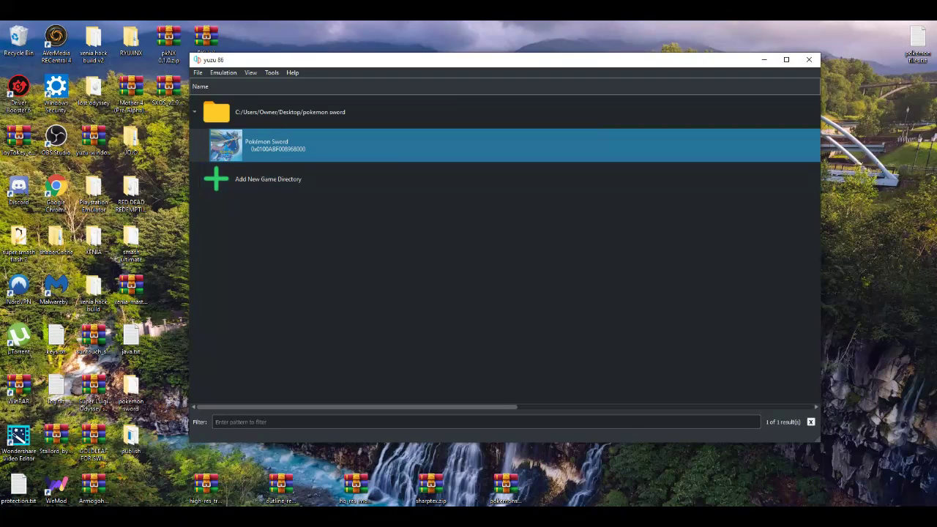
Open Pokémon Sword's mod data location, rename the romfs folder to "high" and close the folder window
right_click(280, 147)
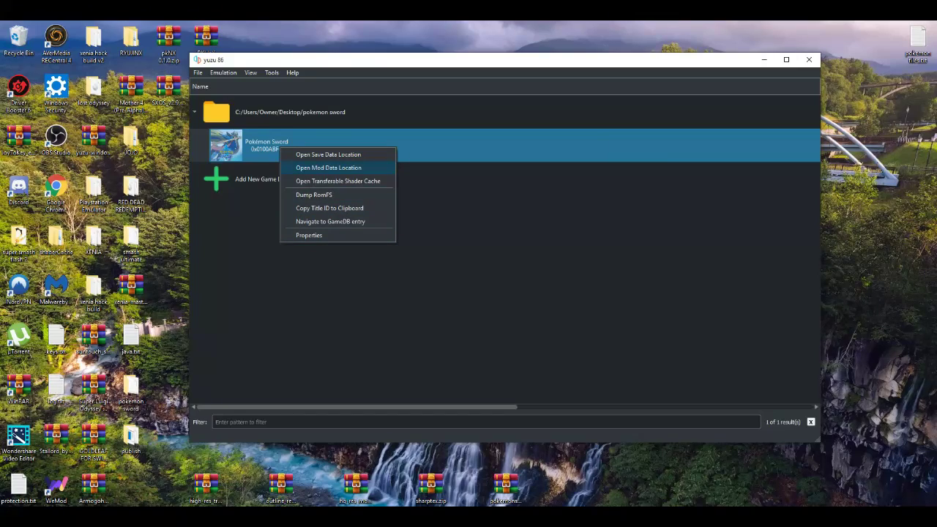
left_click(329, 168)
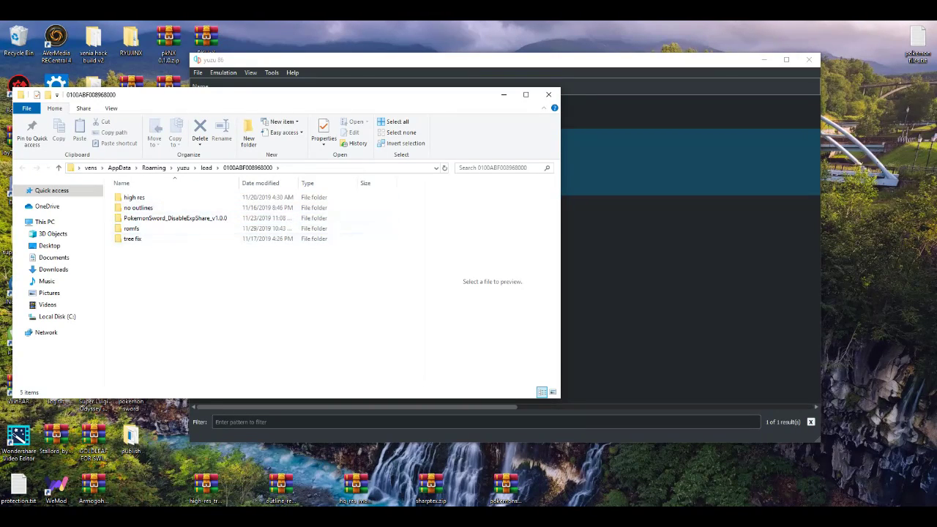
left_click(132, 229)
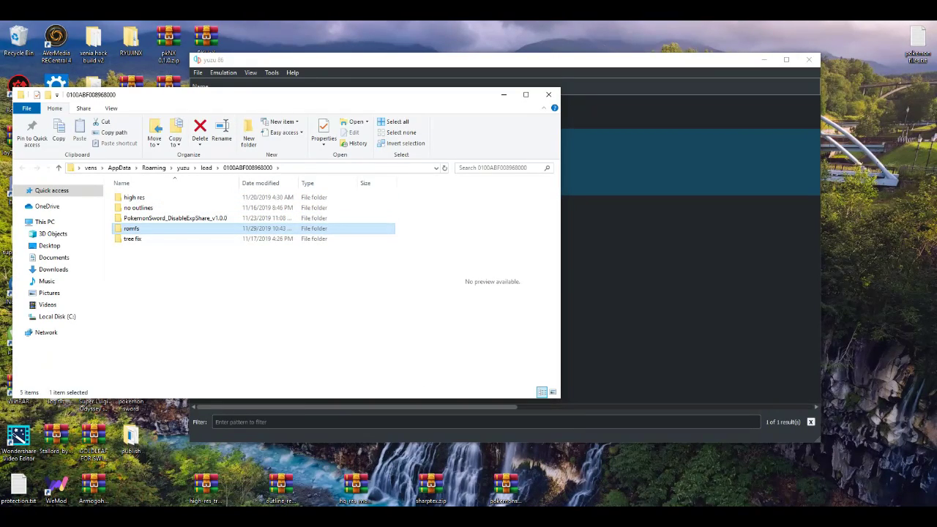
right_click(157, 229)
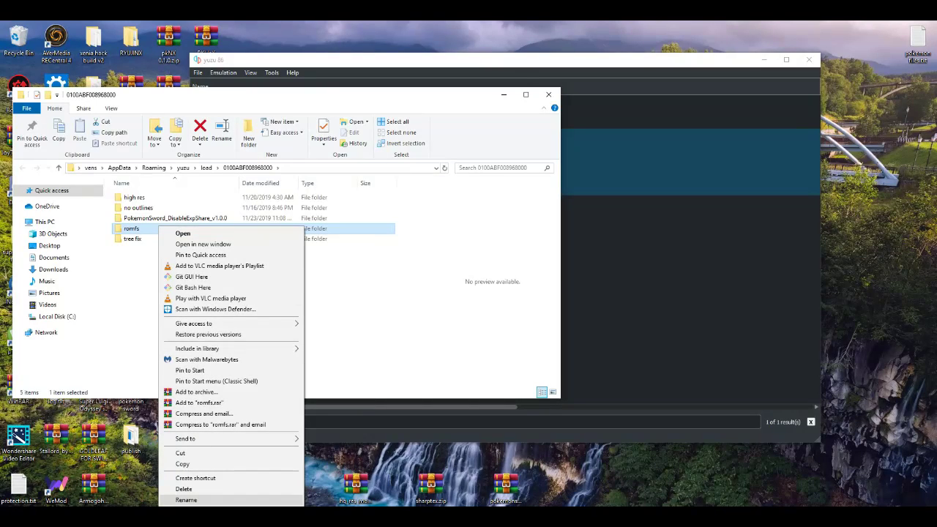
left_click(186, 500)
key("BackSpace")
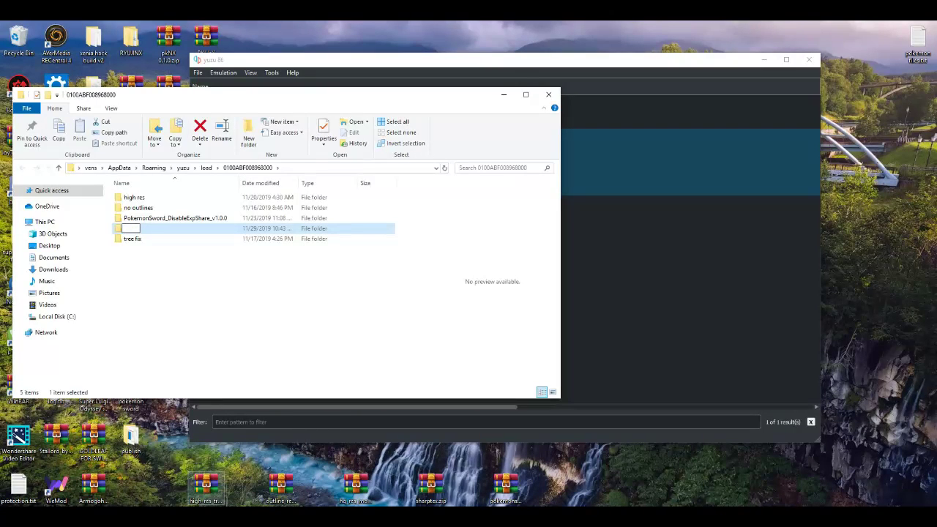
type("high")
key("Return")
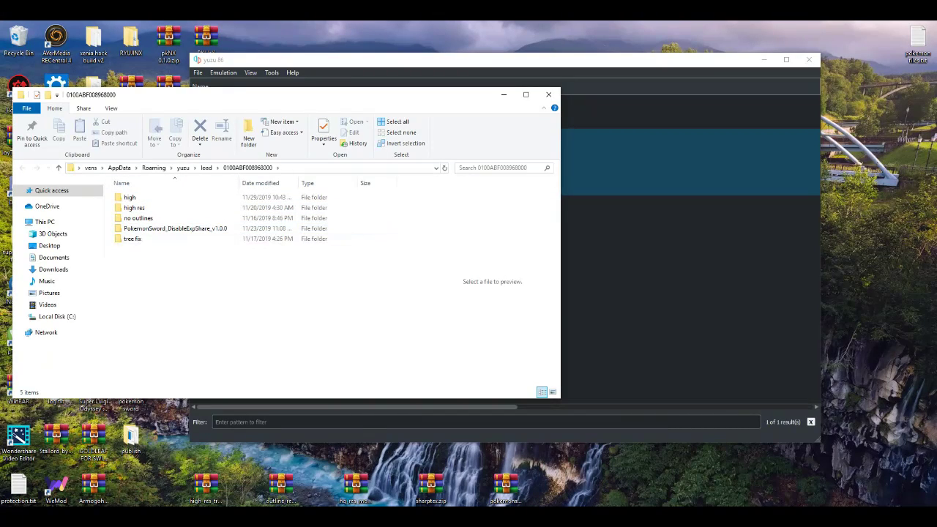
left_click(549, 94)
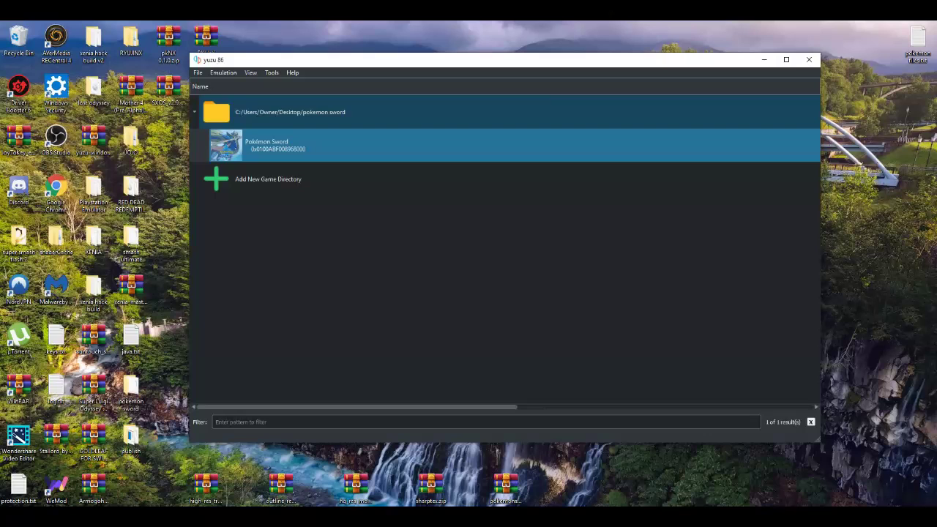
Review the folders in Pokémon Sword's mod data location, then check the add-ons in the game's properties and close the dialog
right_click(315, 143)
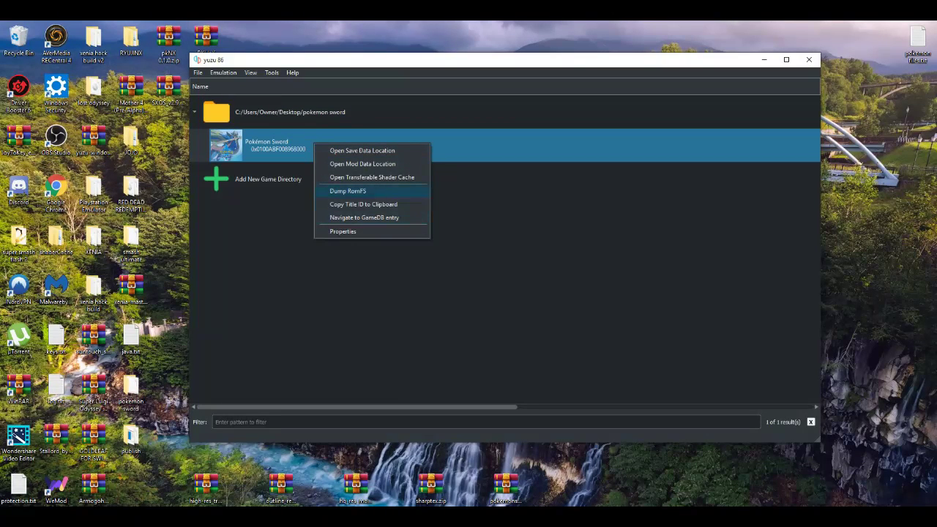
left_click(363, 163)
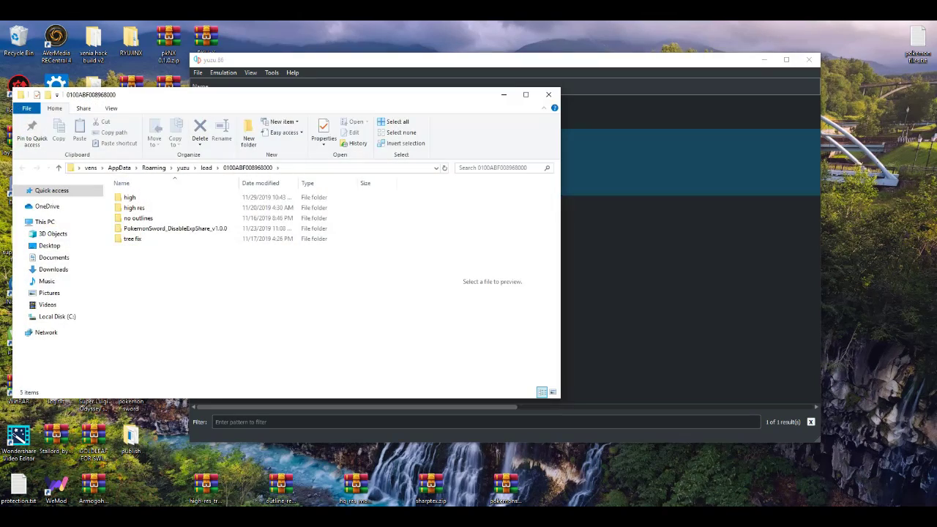
left_click(548, 95)
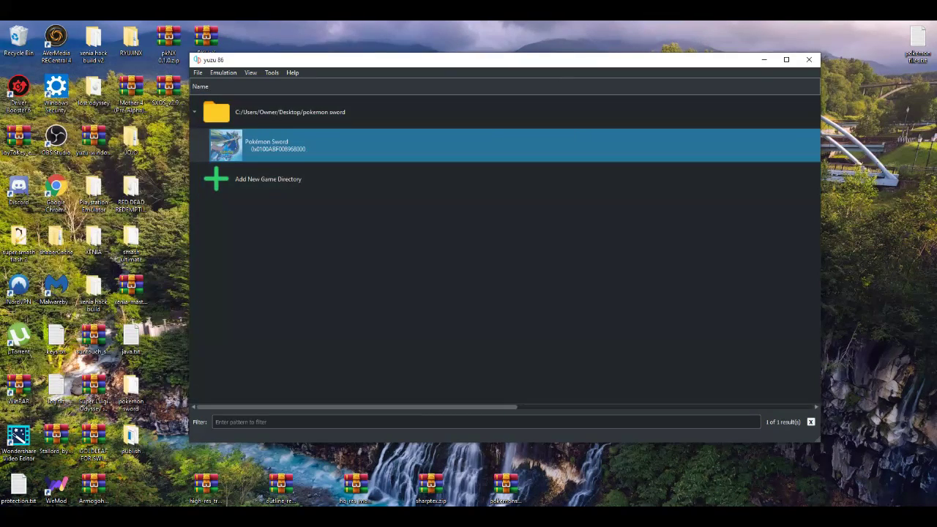
right_click(308, 151)
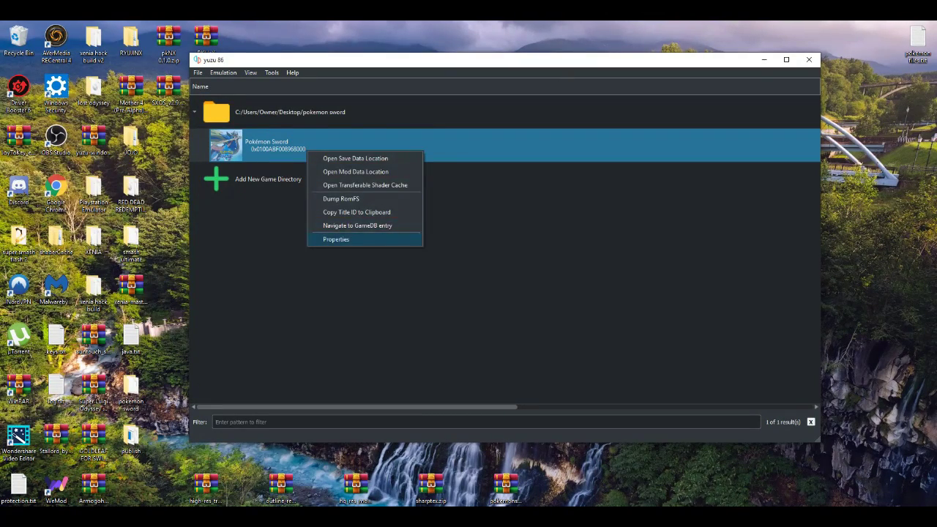
left_click(336, 239)
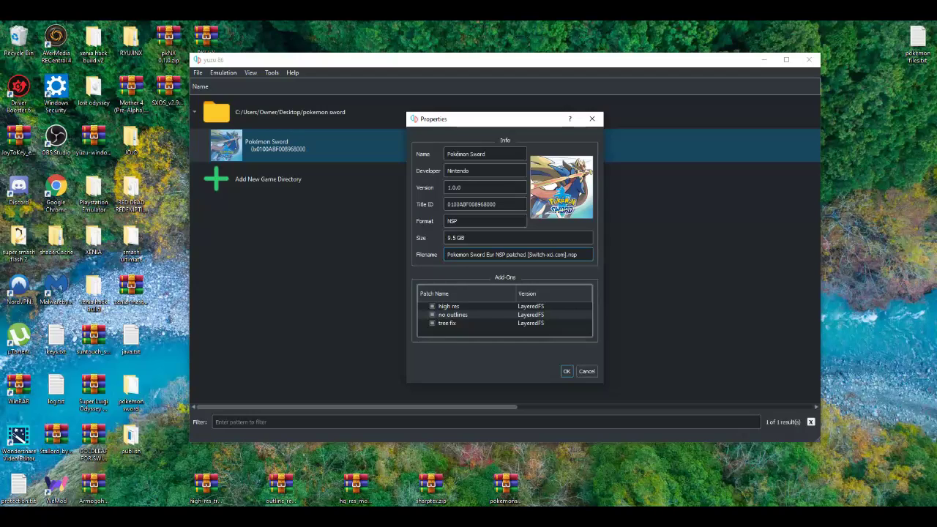
left_click(566, 371)
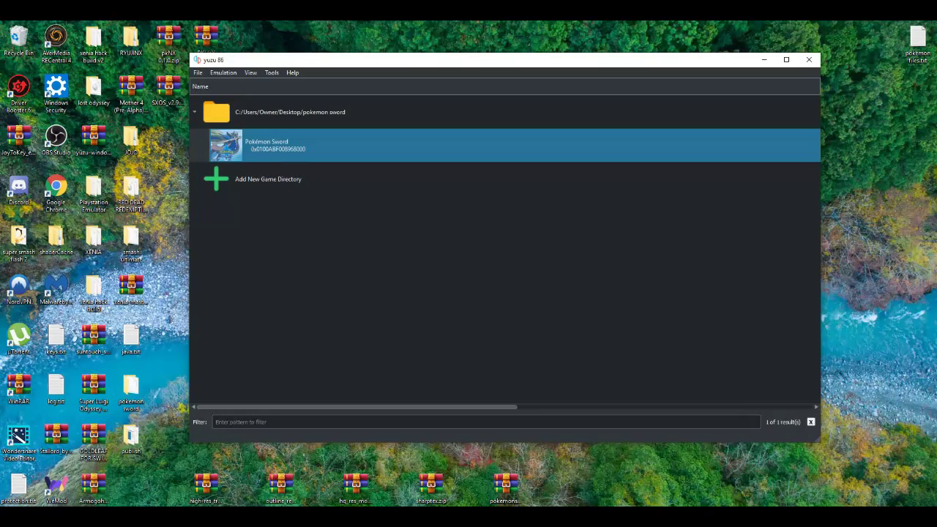
left_click_drag(484, 63, 449, 84)
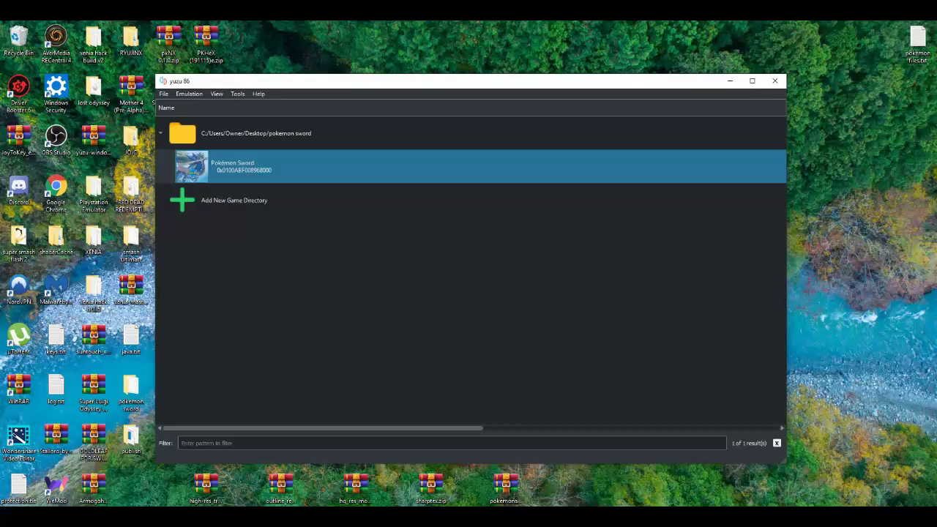
left_click_drag(448, 80, 499, 76)
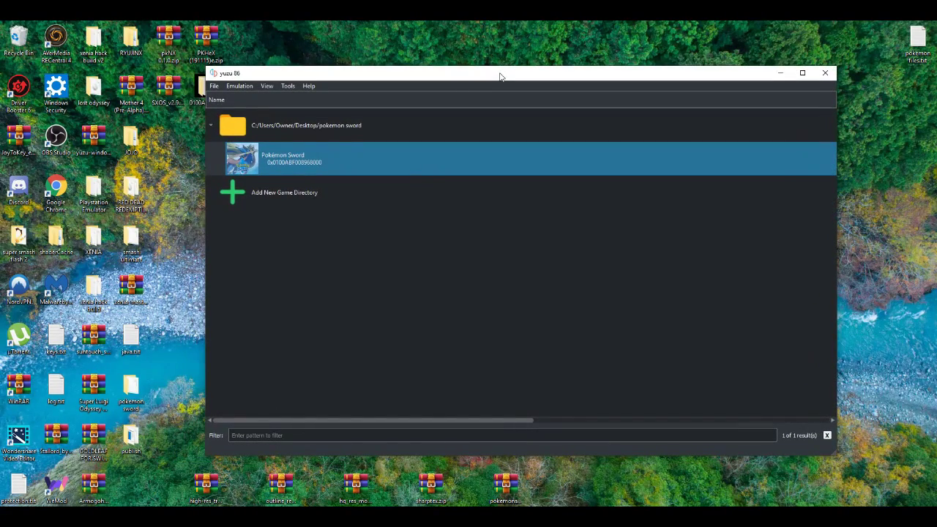
left_click_drag(500, 75, 475, 58)
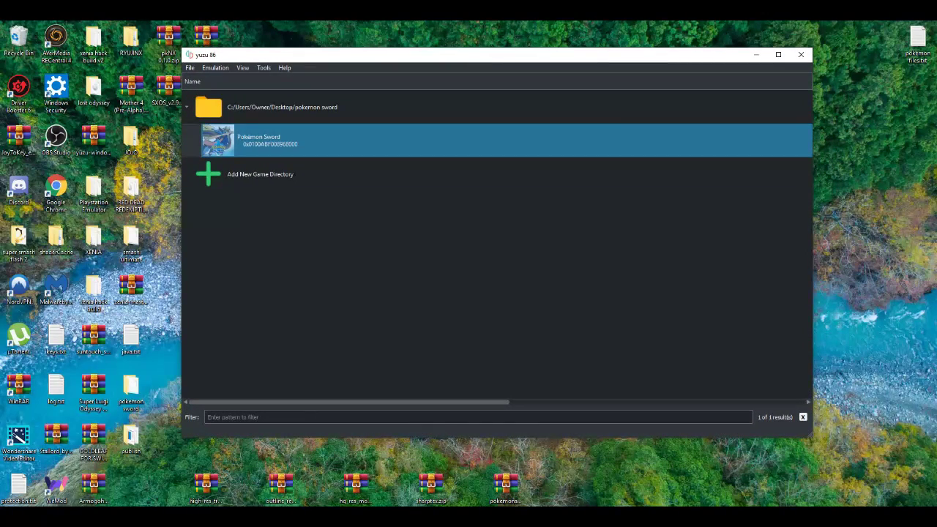